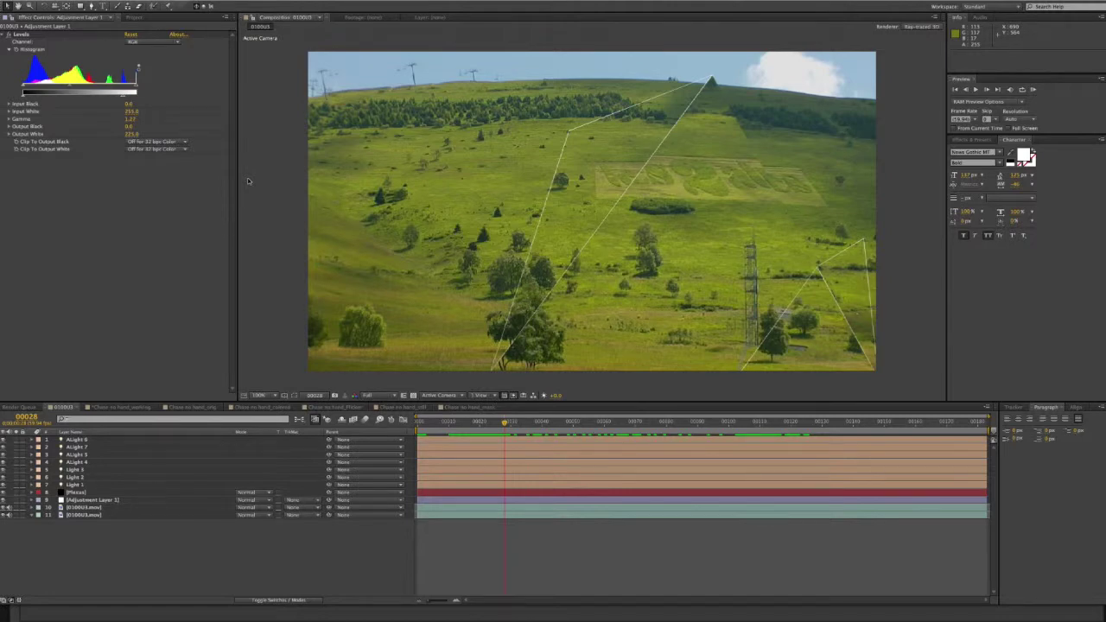
Step: Switch to QuickTime Player and scrub through The Art Of Flight Plexus Edit.mp4 to examine the connected-line effects in the grass and snow title shots
key(super+Tab)
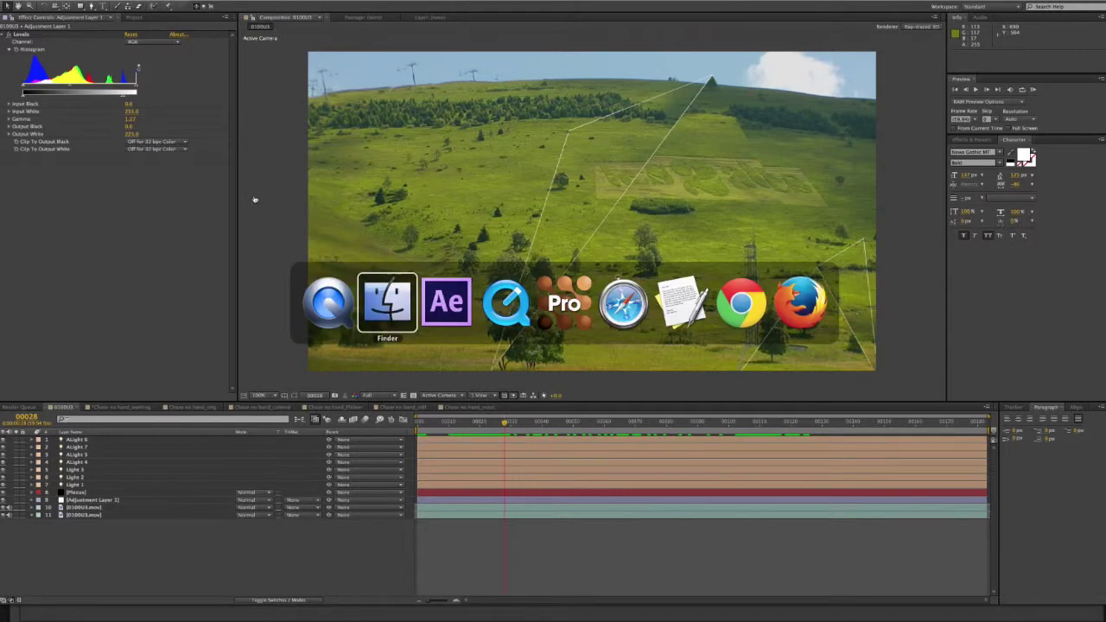
key(super+Tab)
key(super+Tab)
click(509, 300)
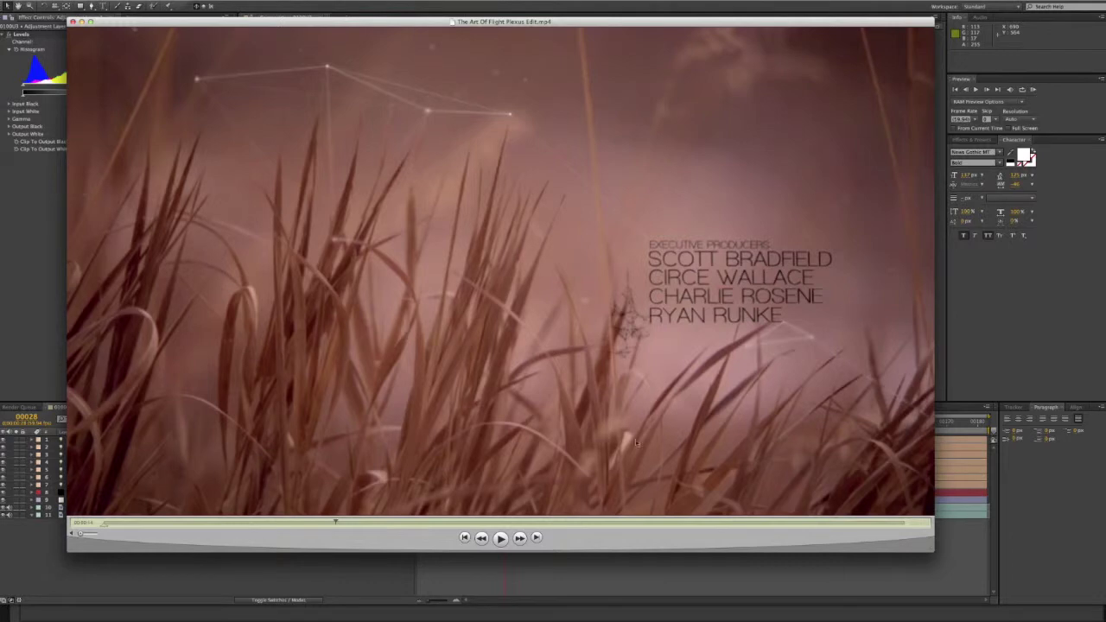
mouse_move(336, 522)
mouse_down()
mouse_move(303, 520)
mouse_move(321, 521)
mouse_up()
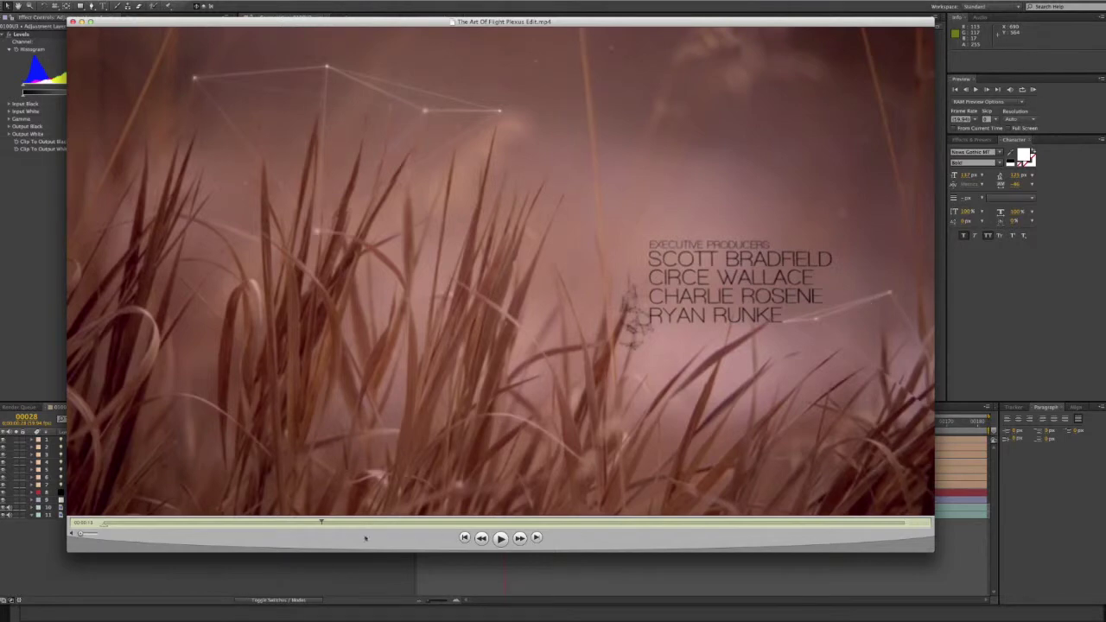
drag(323, 523, 720, 521)
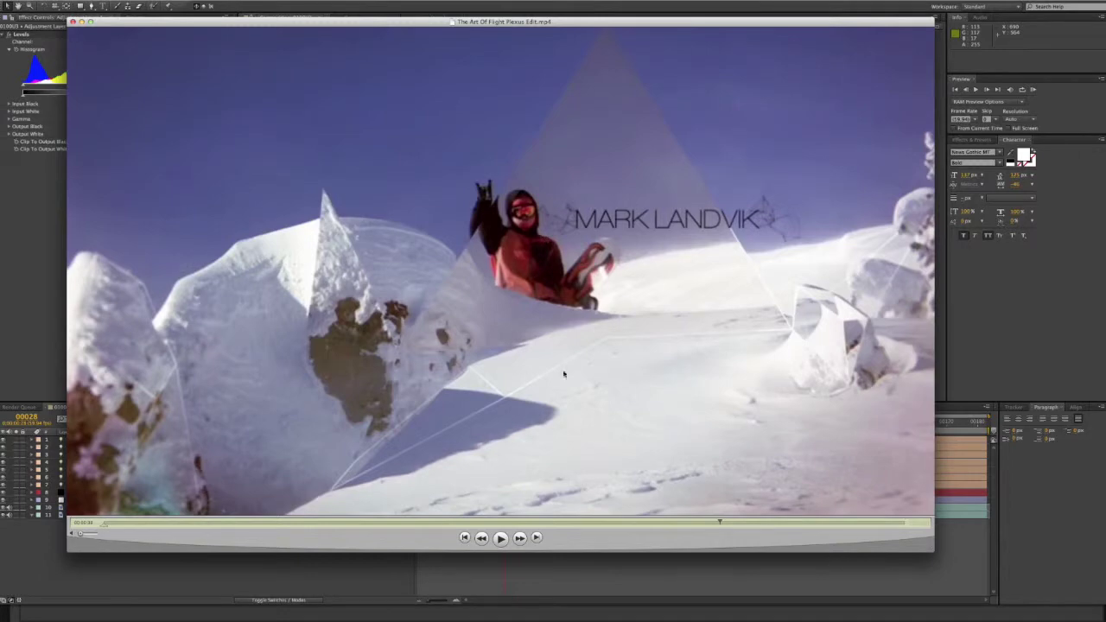
click(325, 523)
drag(325, 522, 316, 522)
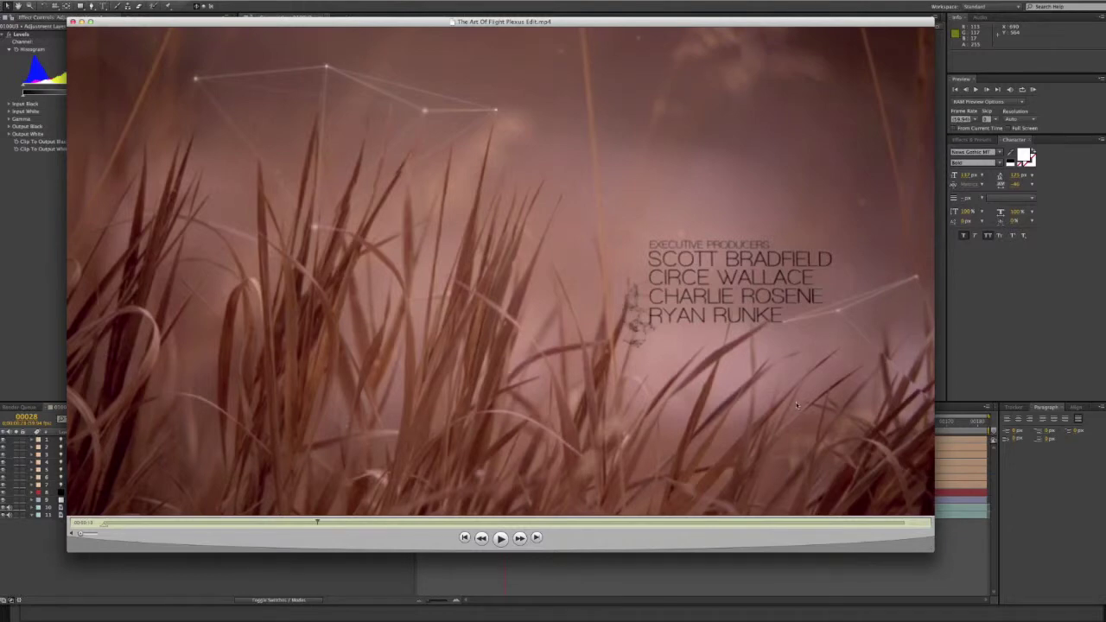
Step: Return to After Effects and scrub the hillside composition's timeline to examine how the plexus lines sit on the time-lapse footage
click(329, 573)
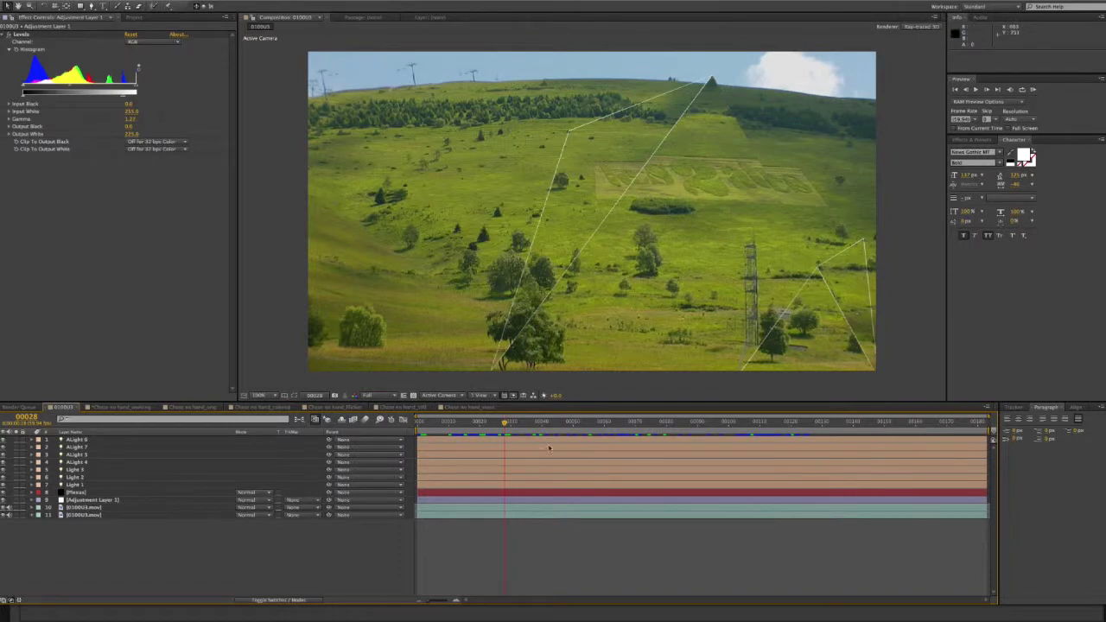
drag(505, 421, 448, 422)
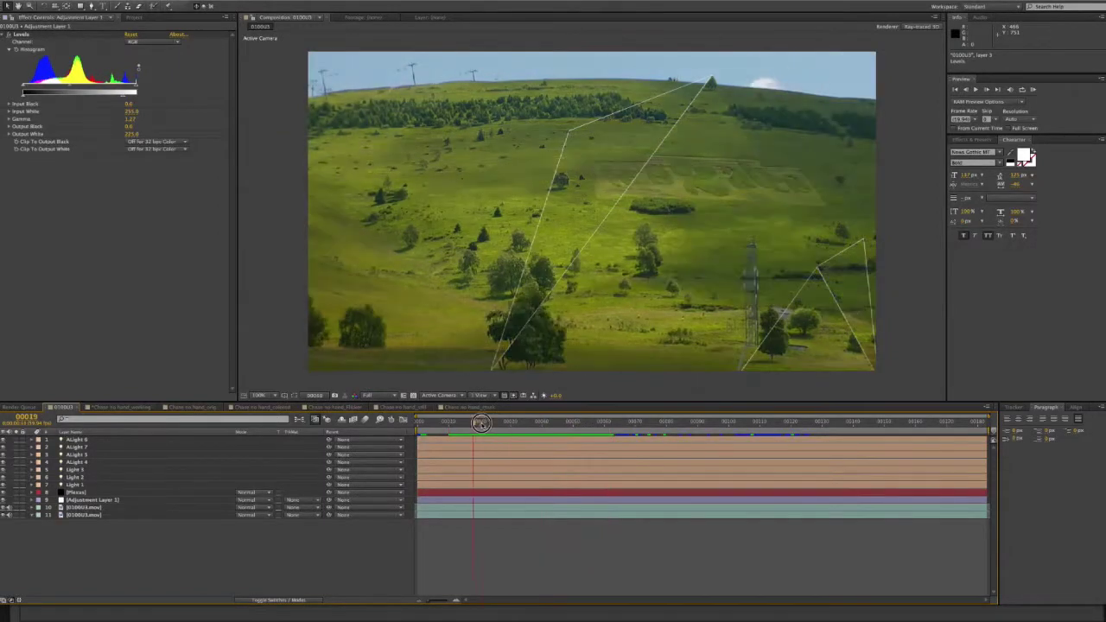
click(594, 424)
drag(593, 424, 482, 428)
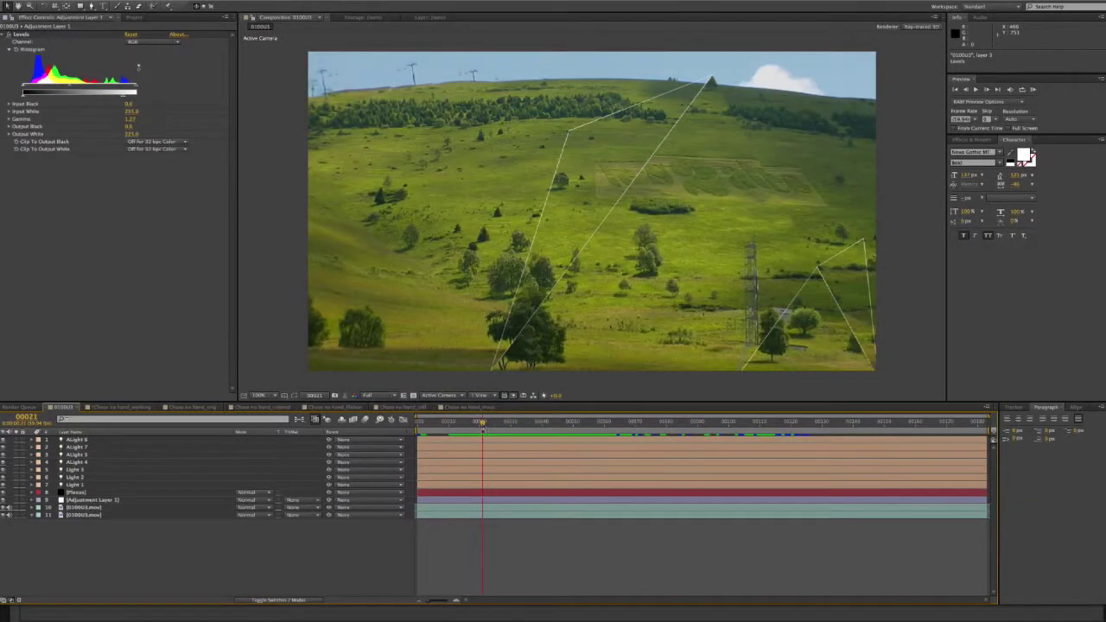
Step: Reveal Mask 1 on the upper hillside clip layer and change its mask color to a bright pinkish red
click(80, 508)
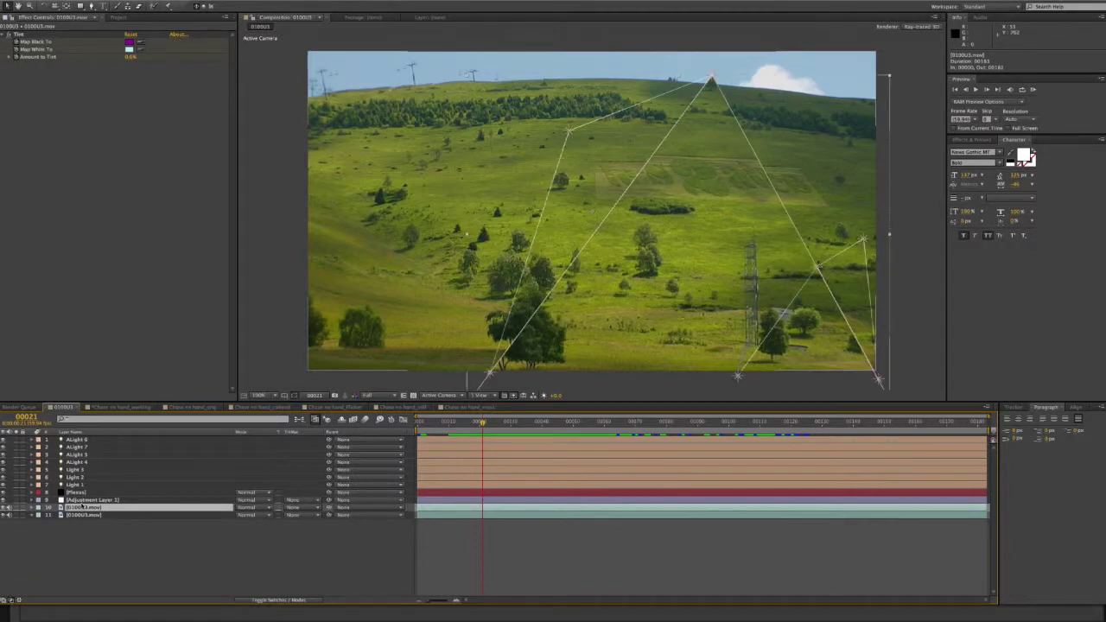
key(m)
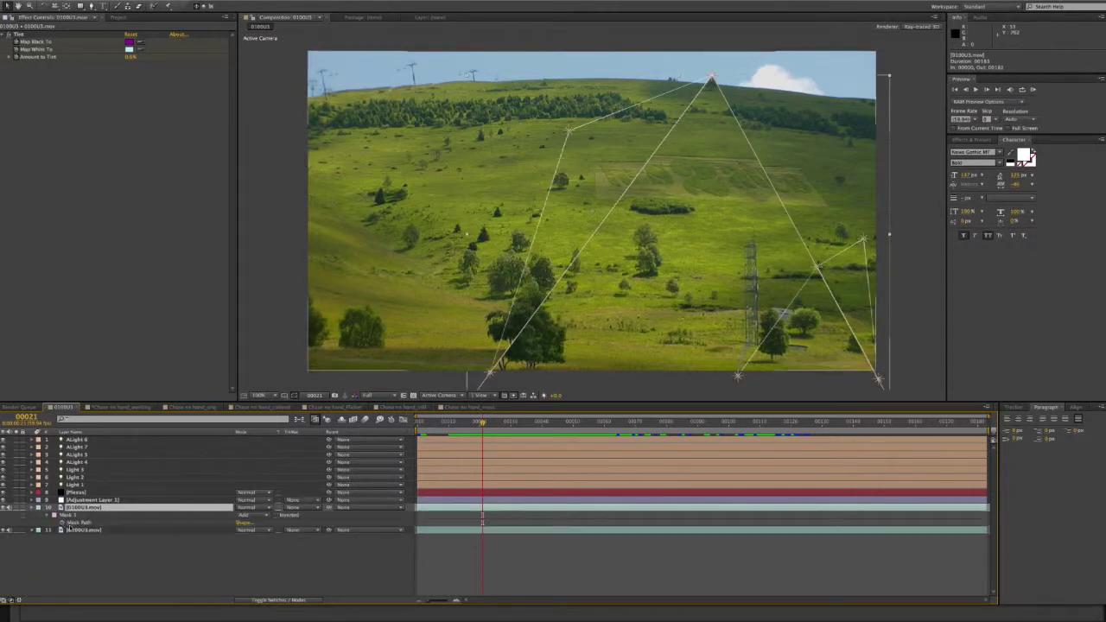
click(58, 516)
click(104, 97)
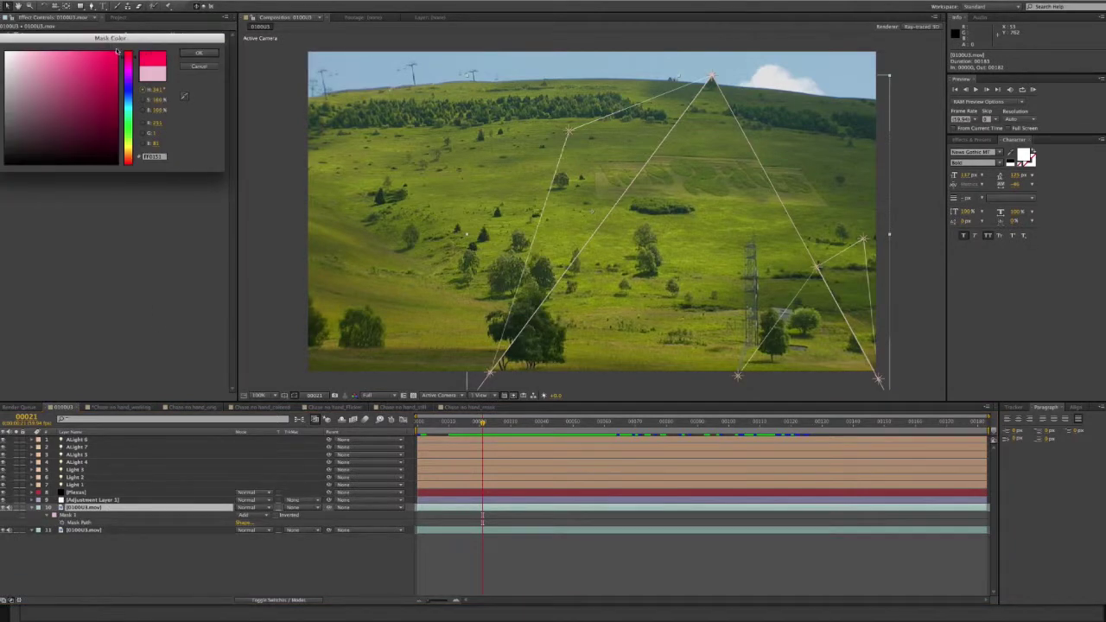
click(213, 54)
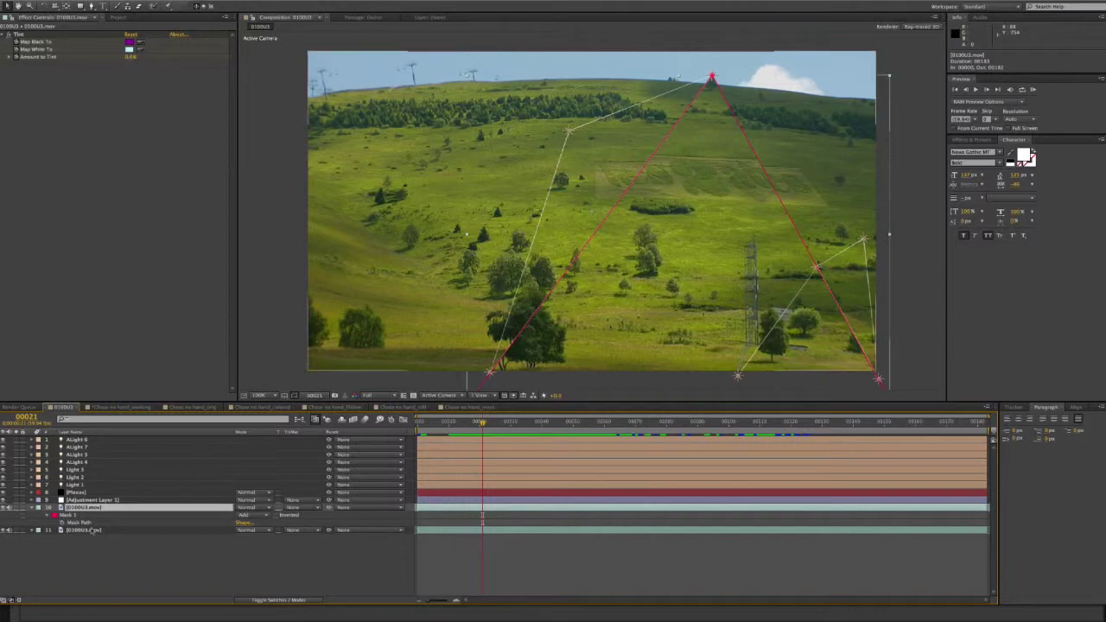
Step: Show the masked clip's Scale property and select Light 1, Light 3 and the Plexus layer to inspect how they line up with the mask
key(s)
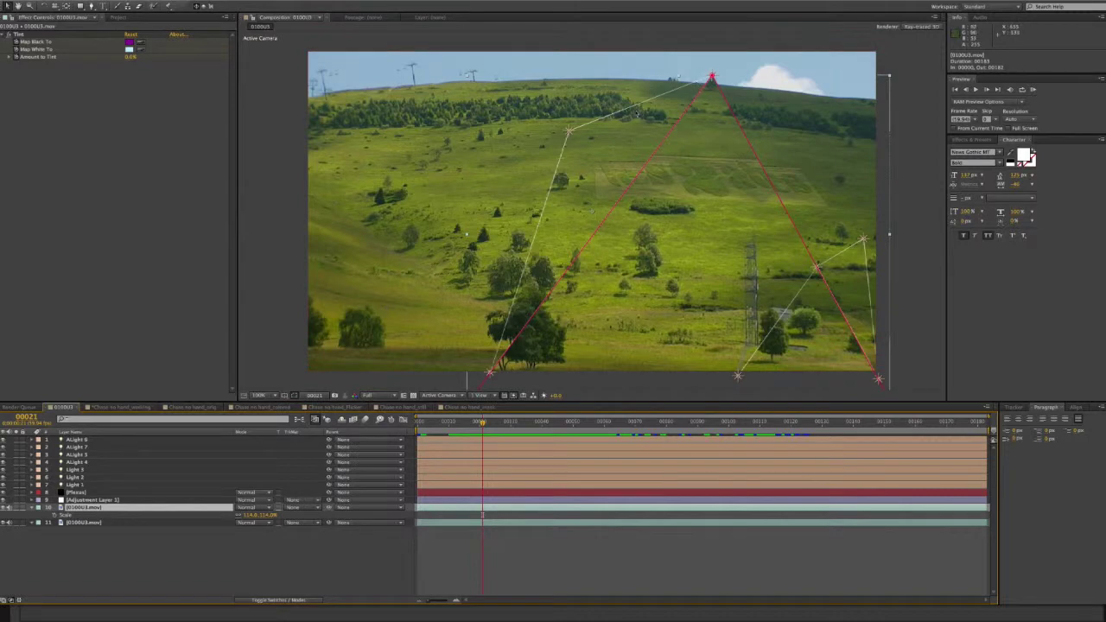
click(76, 439)
click(76, 453)
click(76, 485)
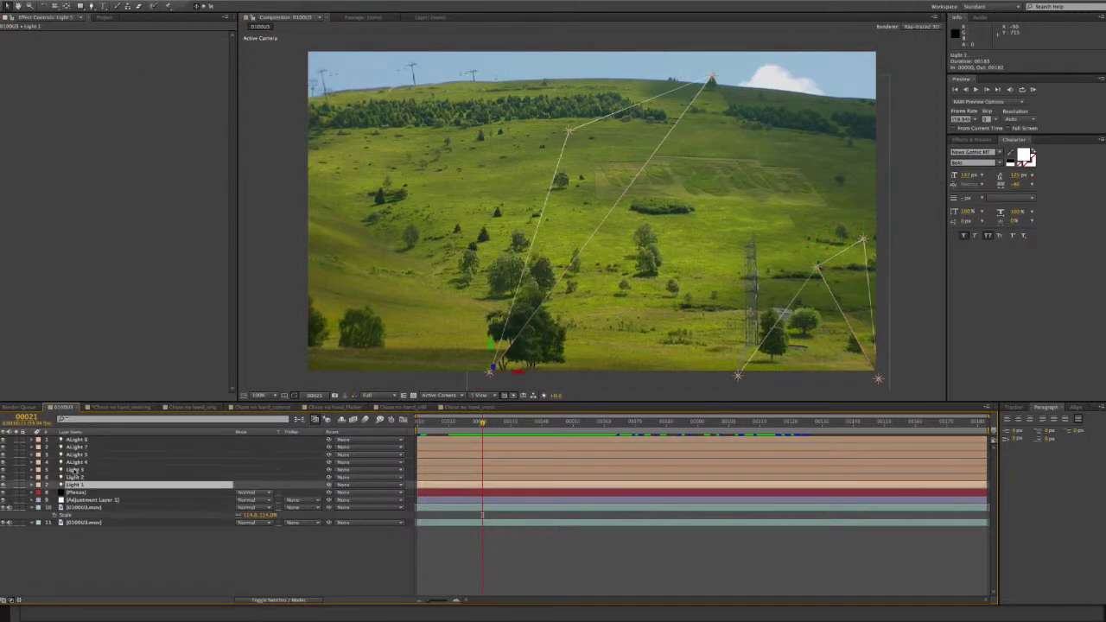
click(79, 470)
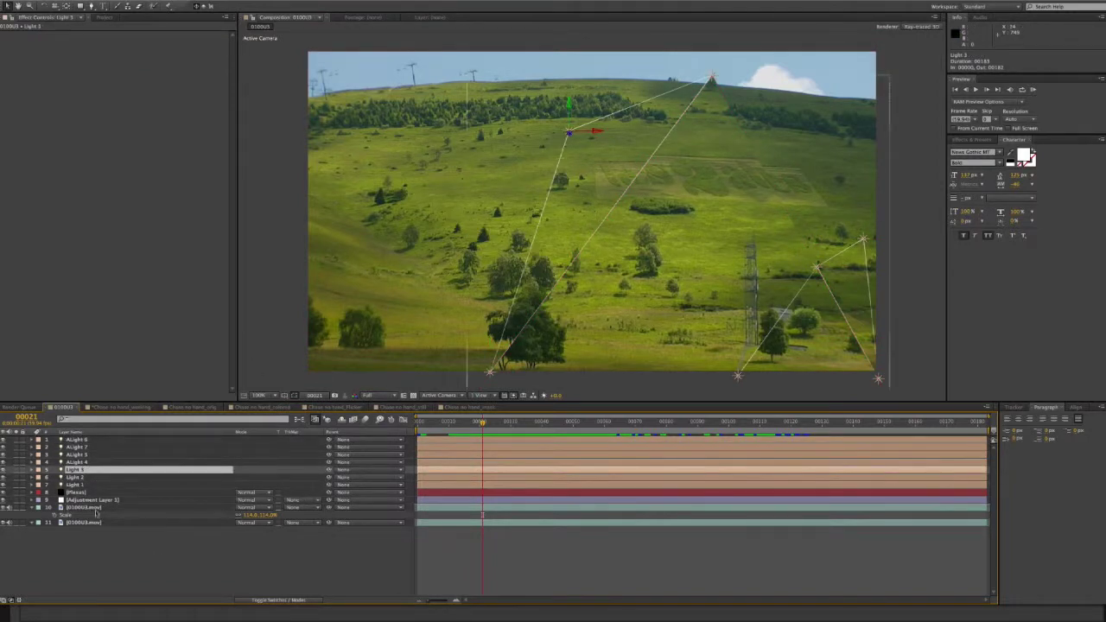
click(82, 492)
click(76, 485)
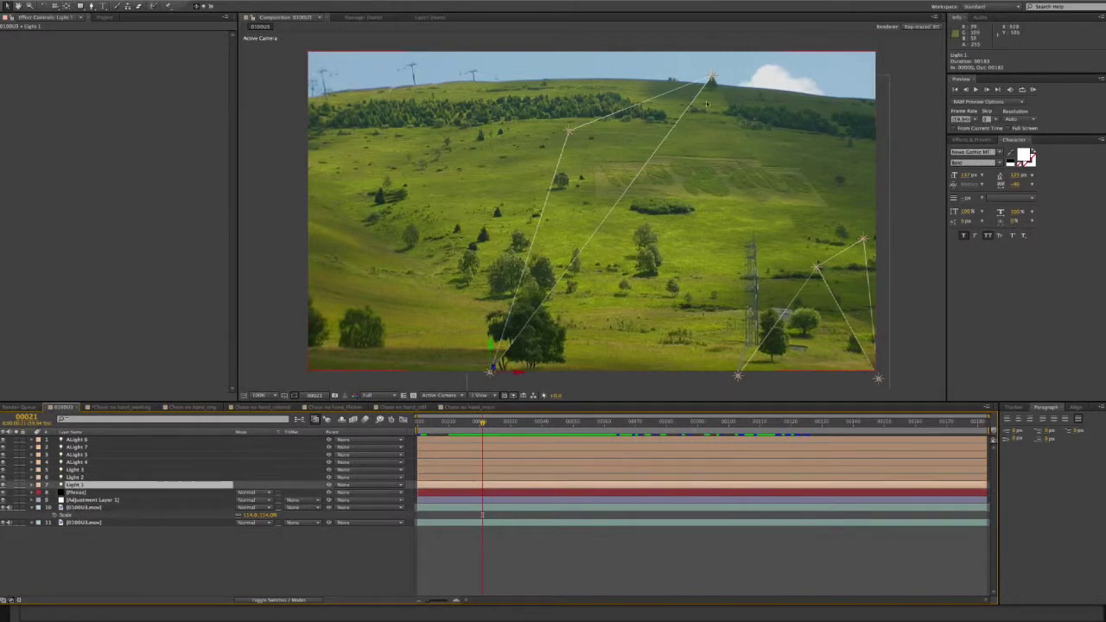
Step: Hide the Plexus layer and solo the two hillside clips to examine the masked triangle, restoring the normal layer visibility at the end
click(3, 493)
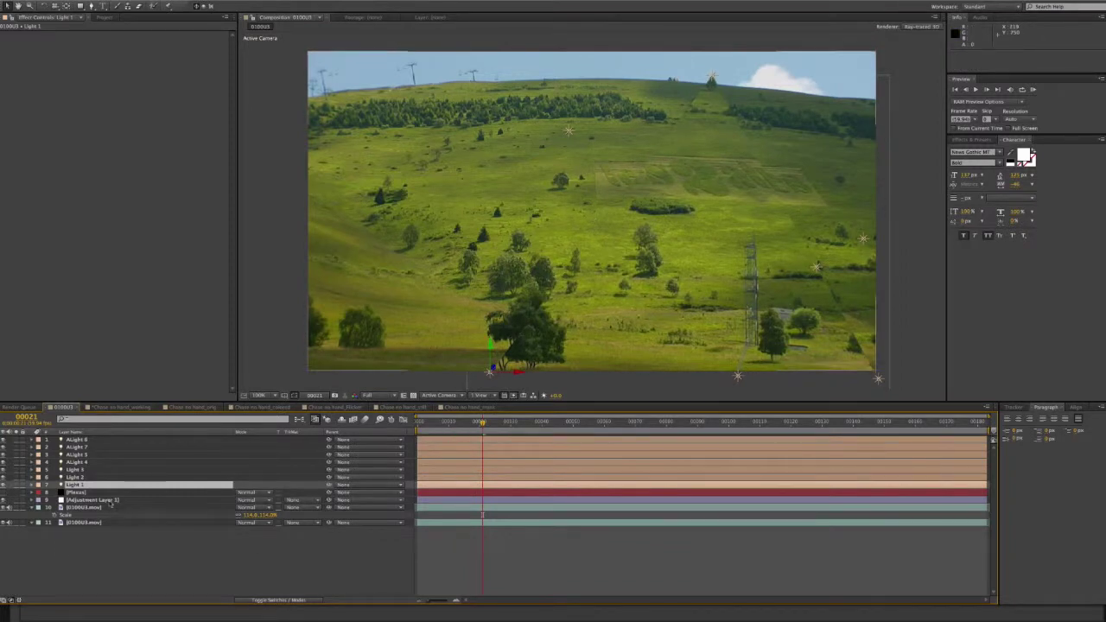
click(7, 508)
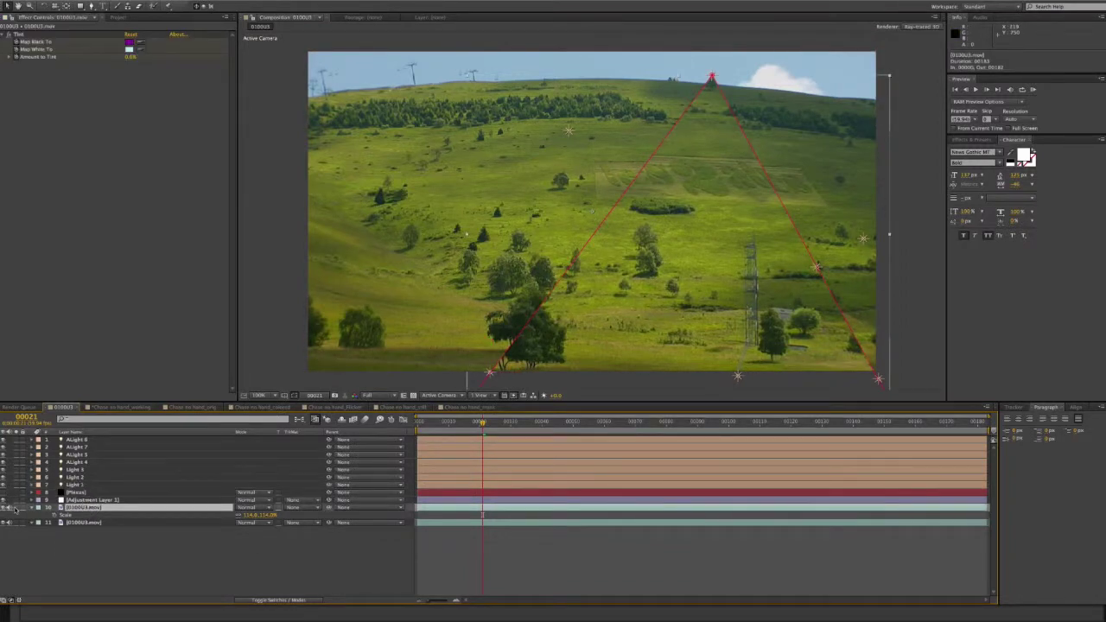
click(16, 509)
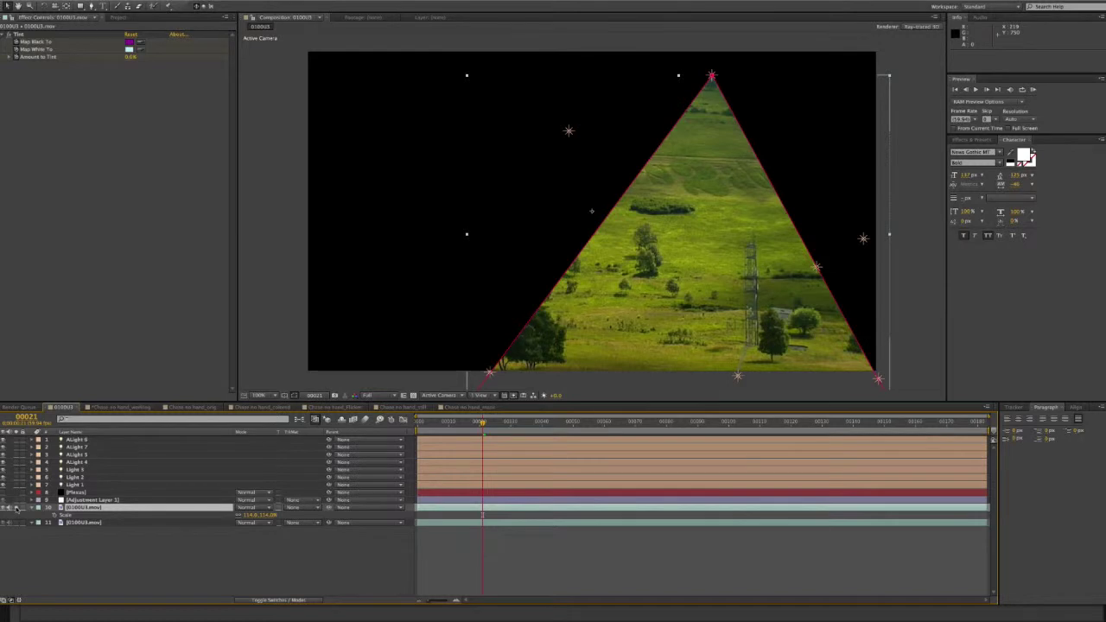
click(16, 524)
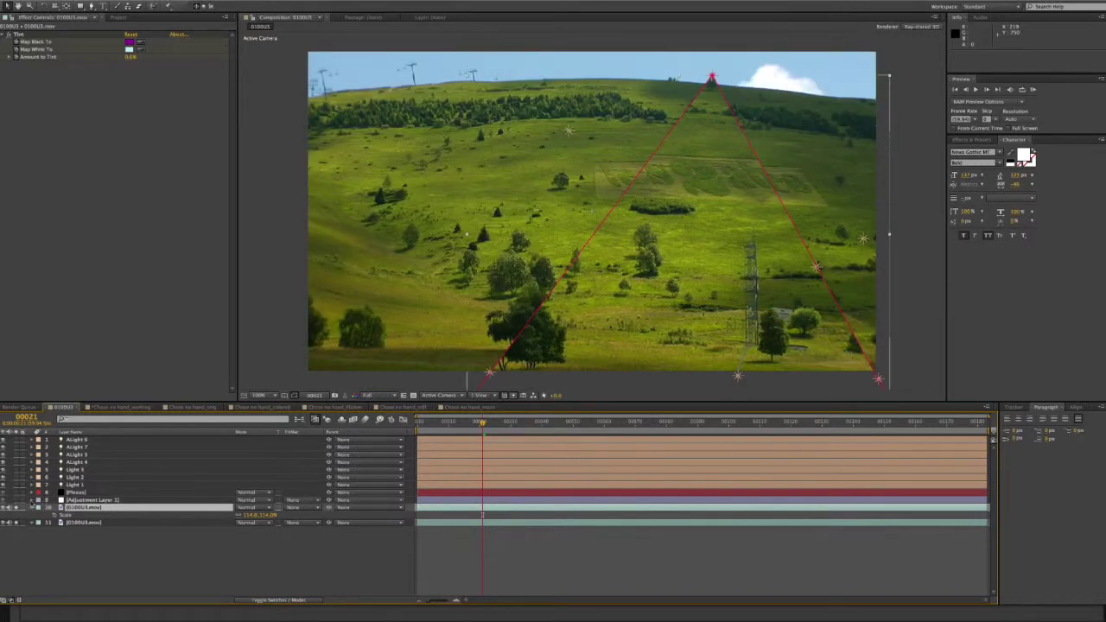
click(18, 508)
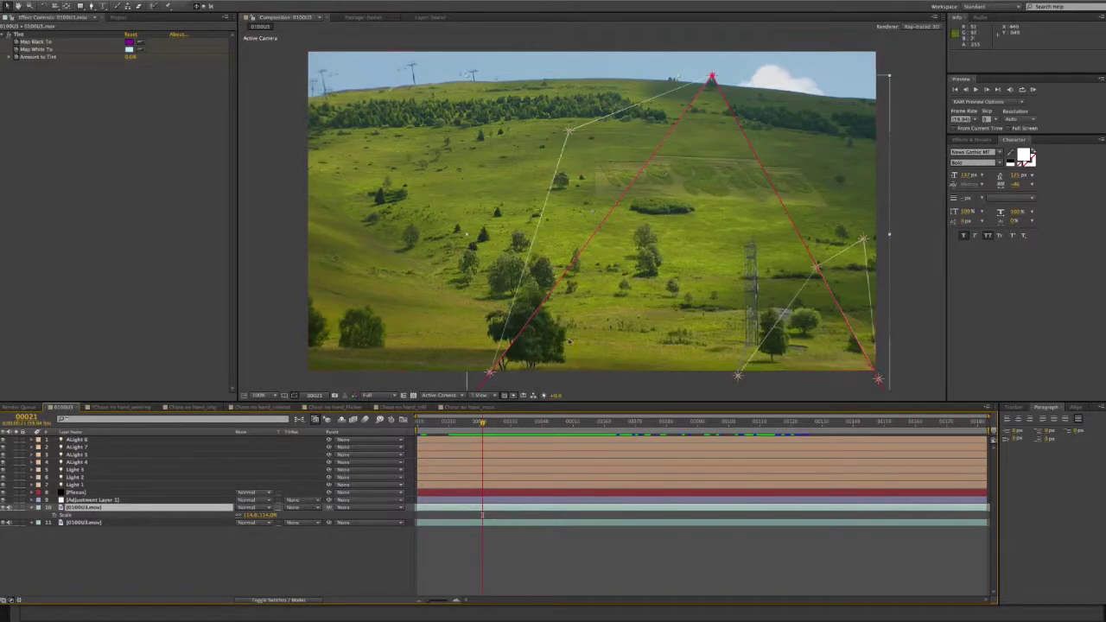
Step: Scrub to frame 36 and play a RAM preview of the hillside composition
click(563, 337)
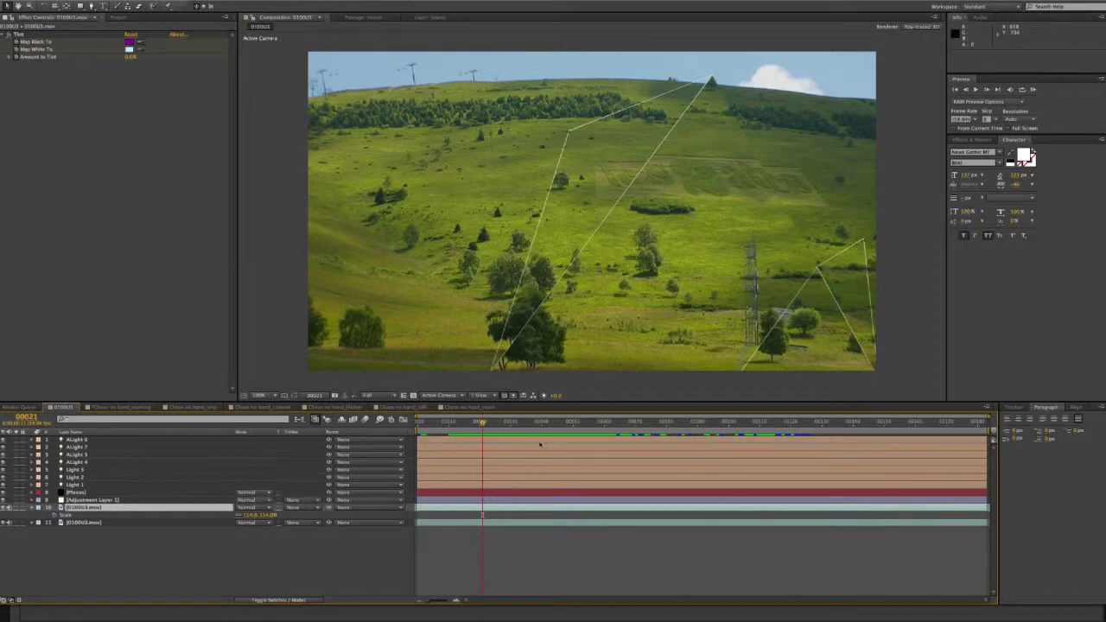
drag(489, 423, 529, 425)
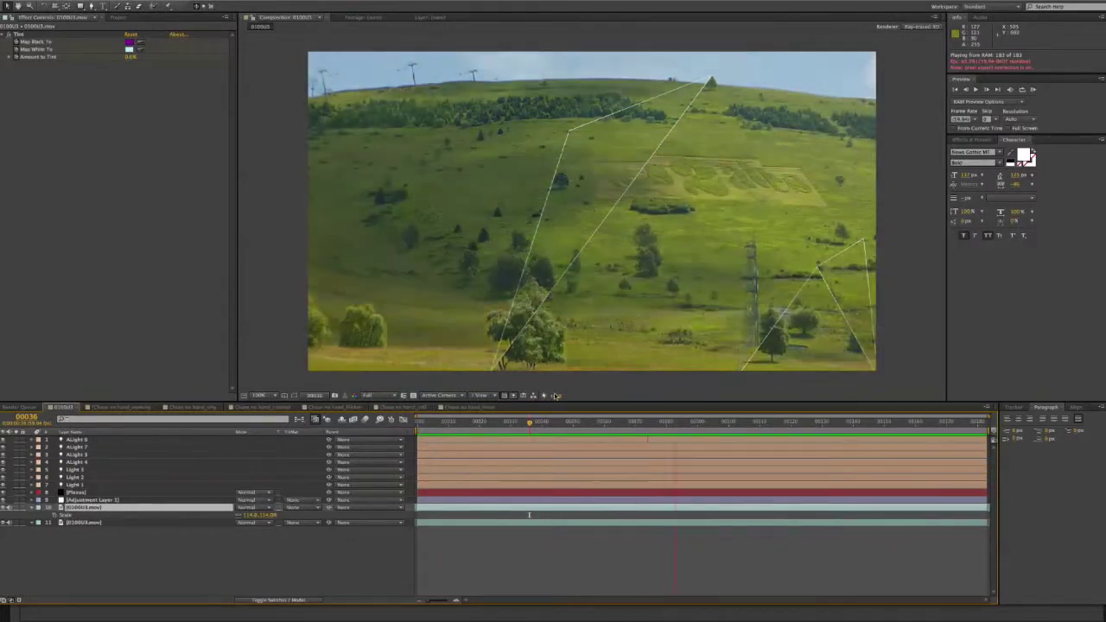
key(space)
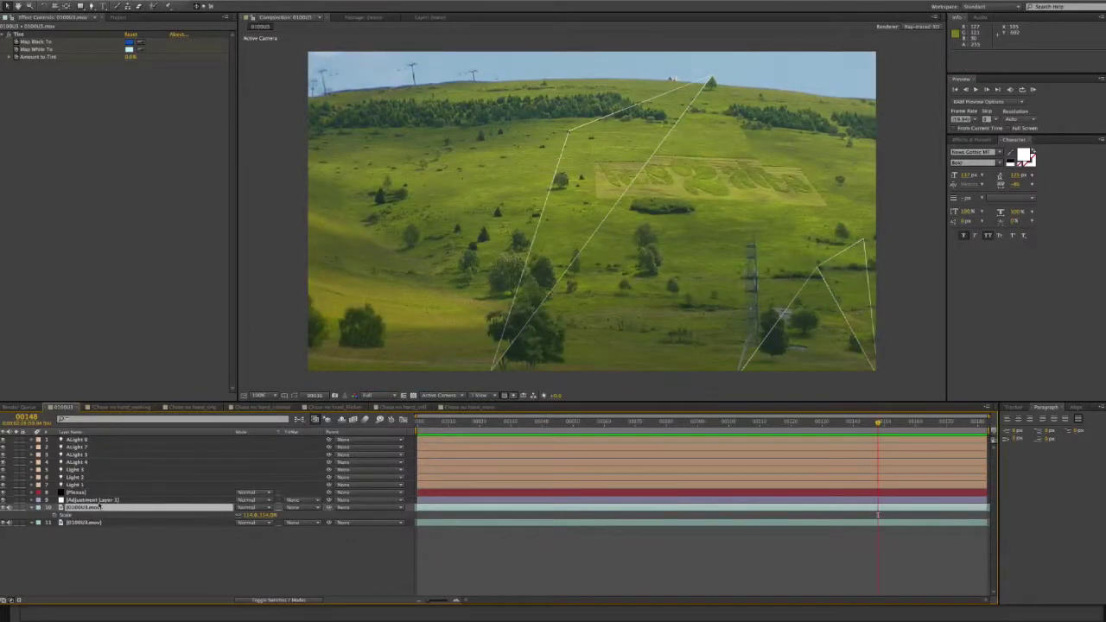
Step: Reveal the masked clip's keyframes and scrub from frame 63 to 108 to examine the animated Tint effect
key(u)
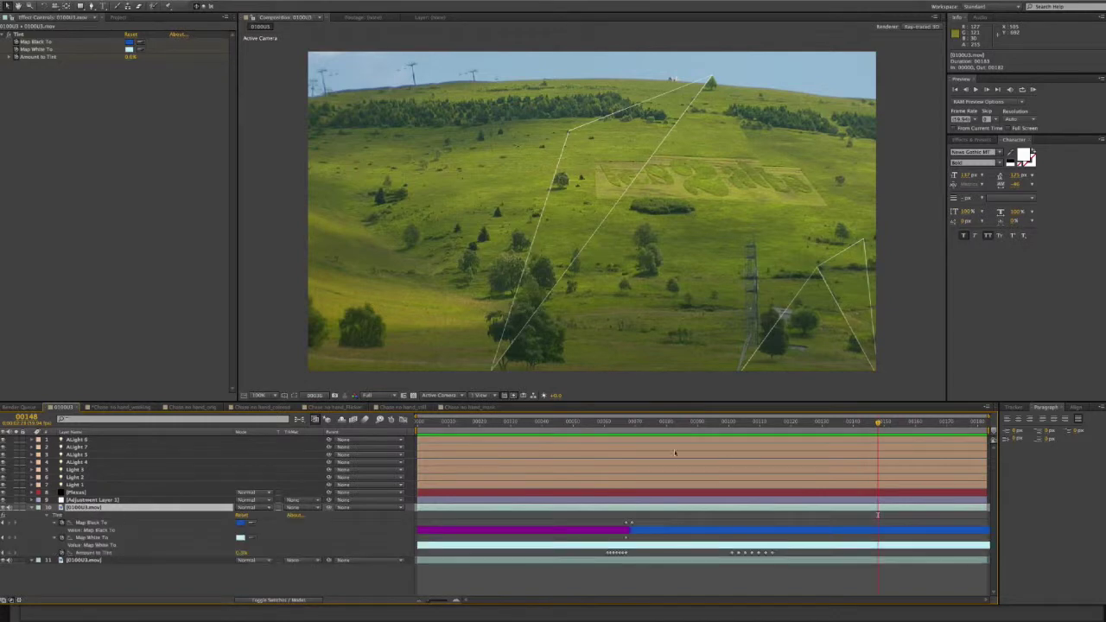
click(613, 423)
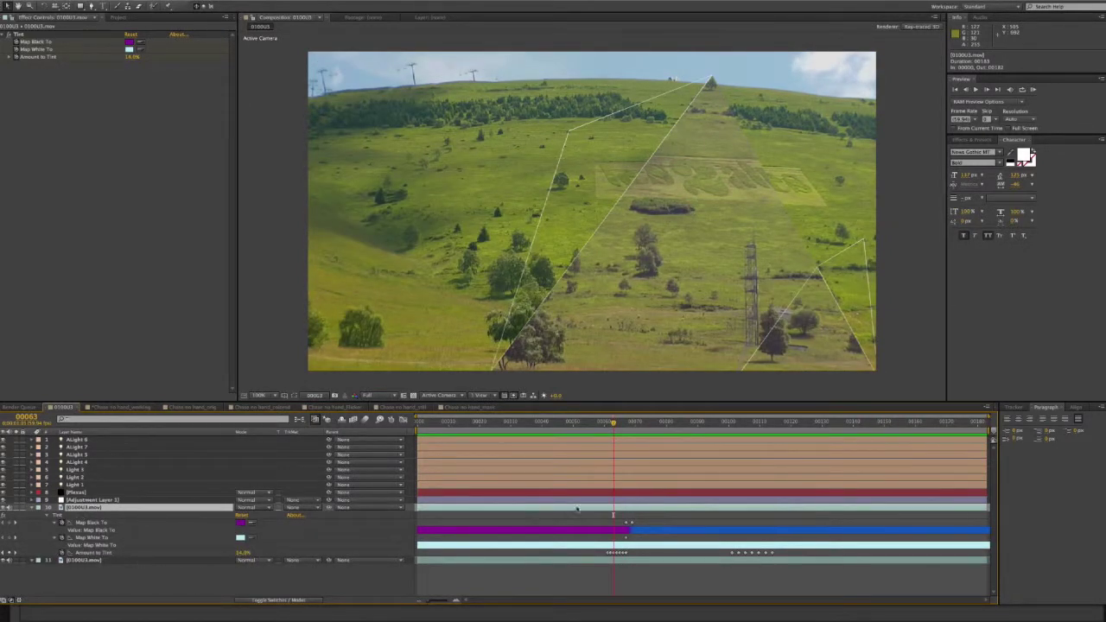
drag(614, 424, 753, 423)
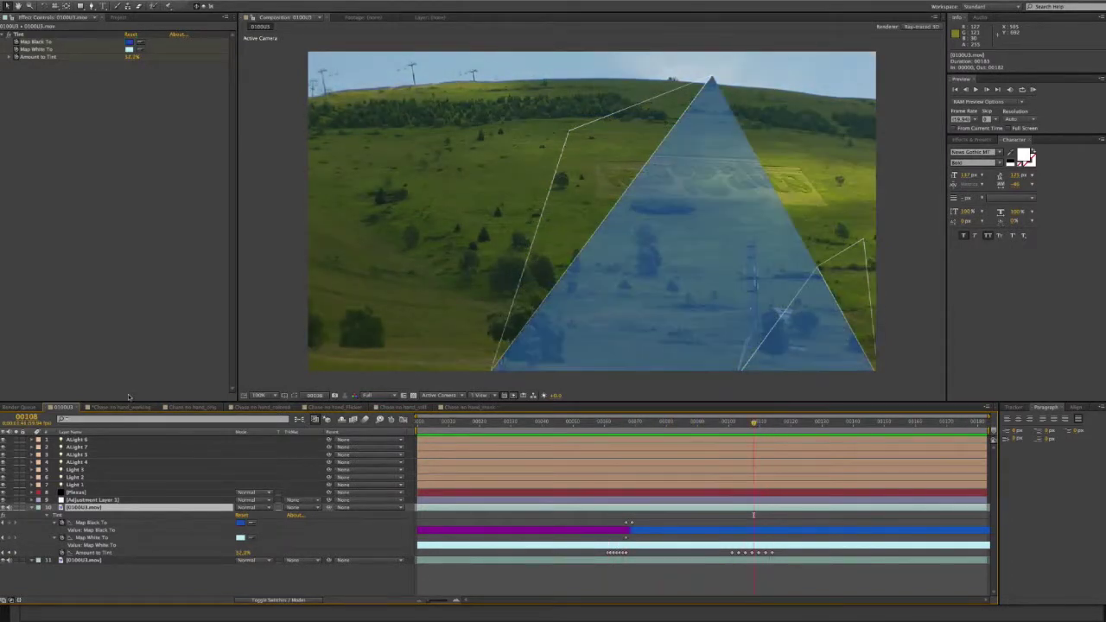
Step: Open the Chase no hand_working composition and scrub to frame 47 to examine the plexus lines between the leaves
click(113, 407)
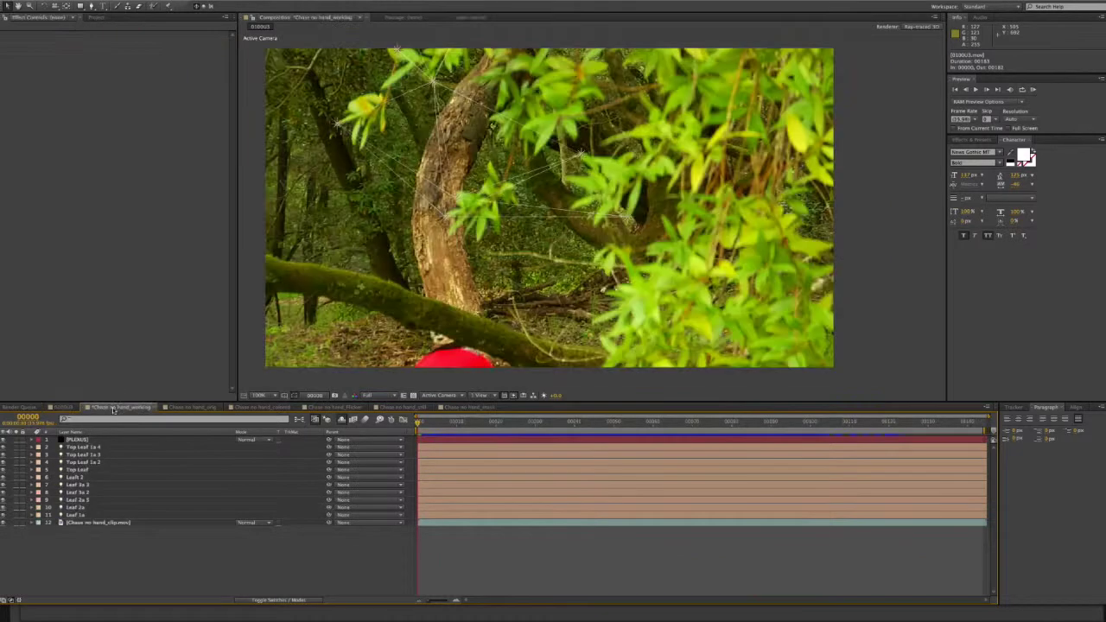
drag(419, 425, 603, 430)
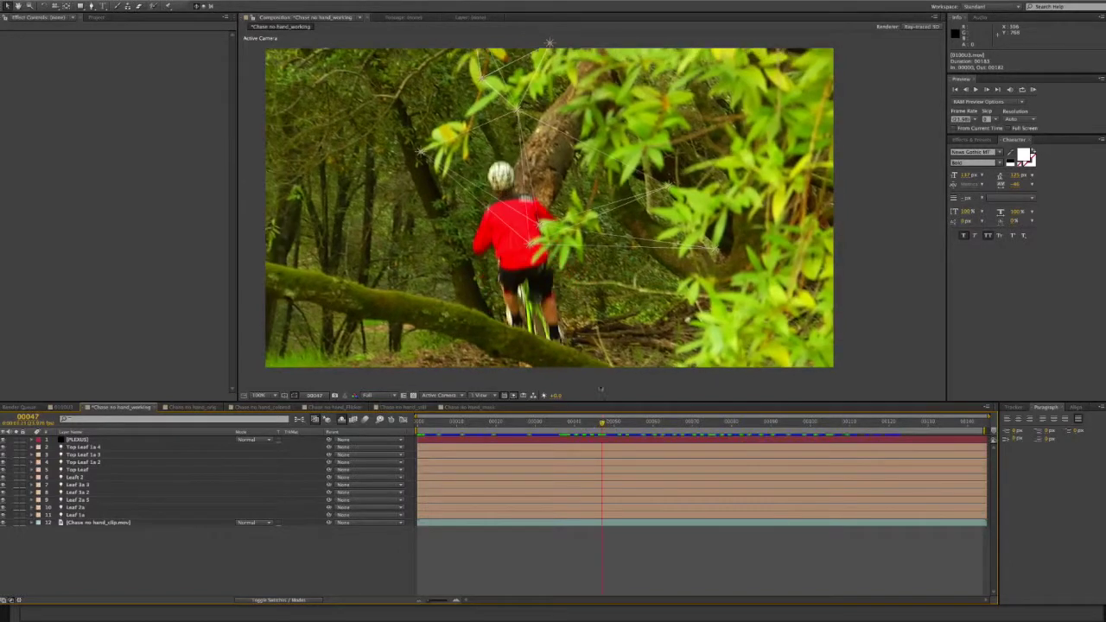
Step: Switch to mocha Pro and scrub the Chase no hand_clip footage to examine how the leaf tracking shapes follow the branches
key(super+Tab)
key(super+Tab)
key(super+Tab)
key(super+Tab)
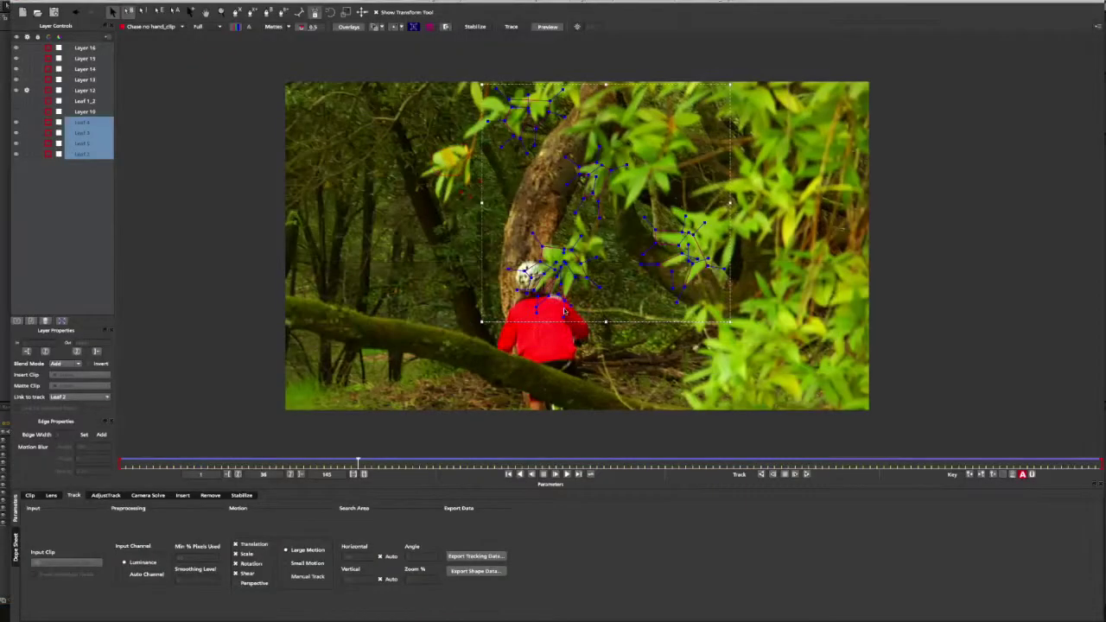
click(364, 466)
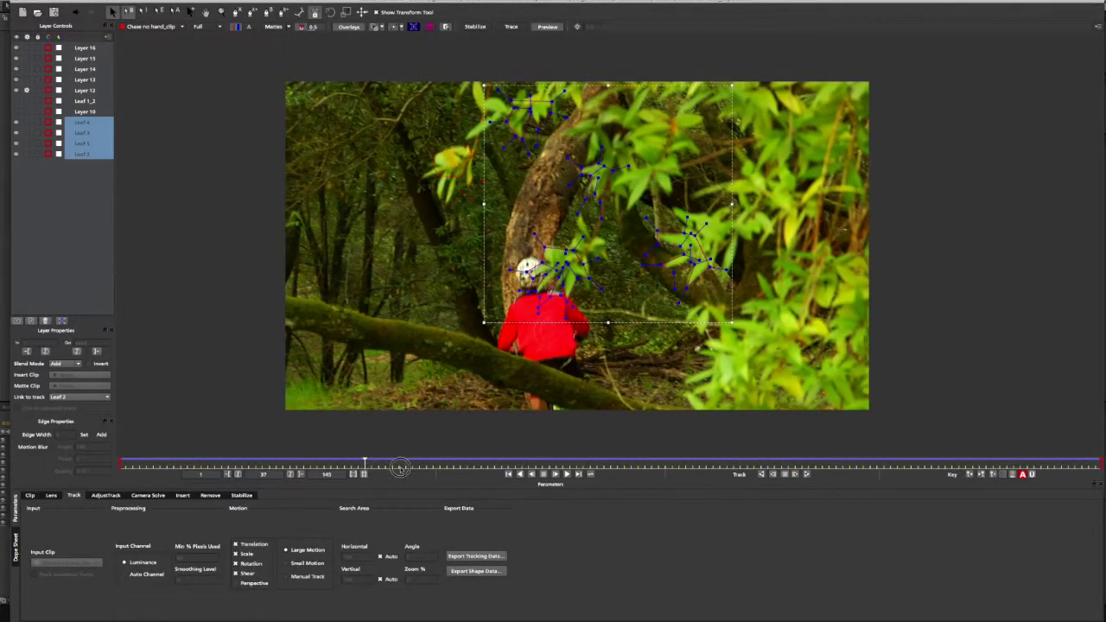
drag(364, 464, 611, 465)
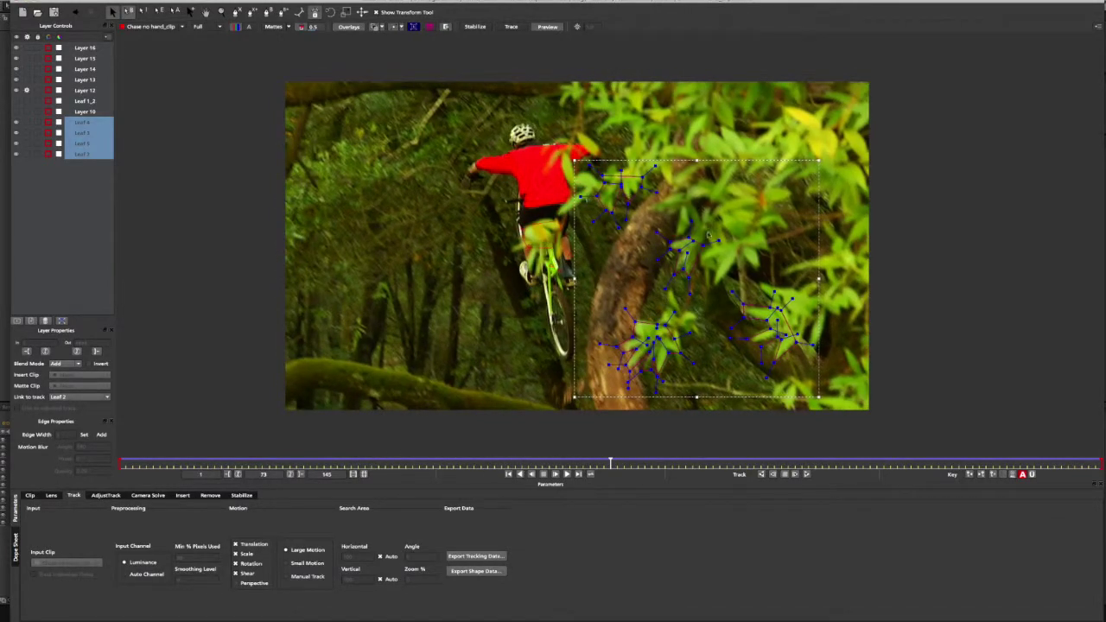
drag(611, 463, 423, 448)
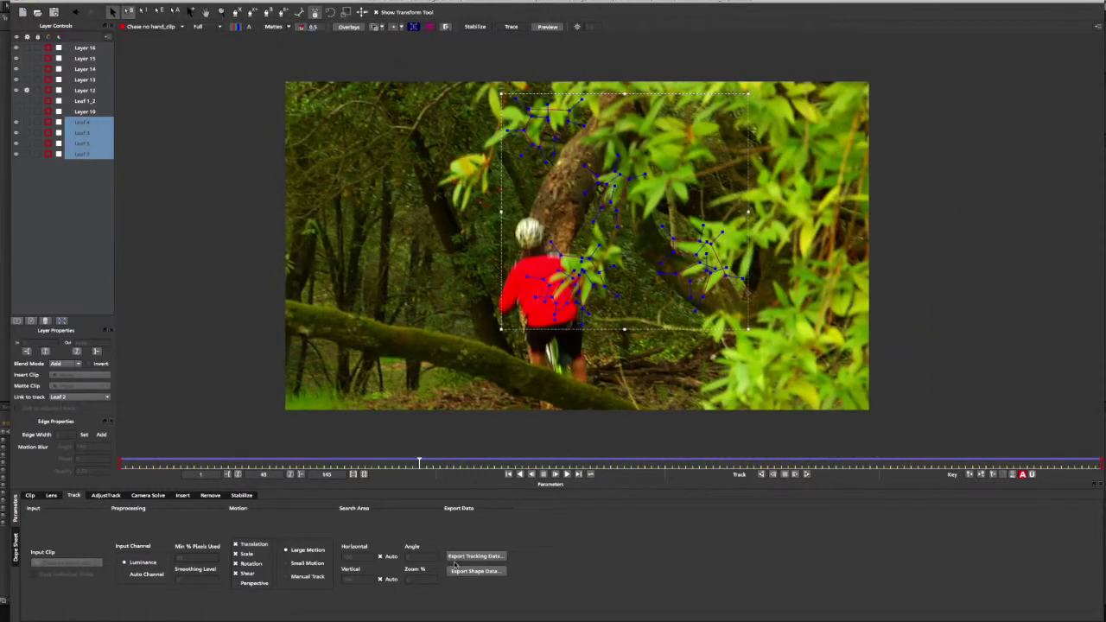
Step: Return to After Effects and unhide the shy layers in the Chase no hand_working timeline
key(super+Tab)
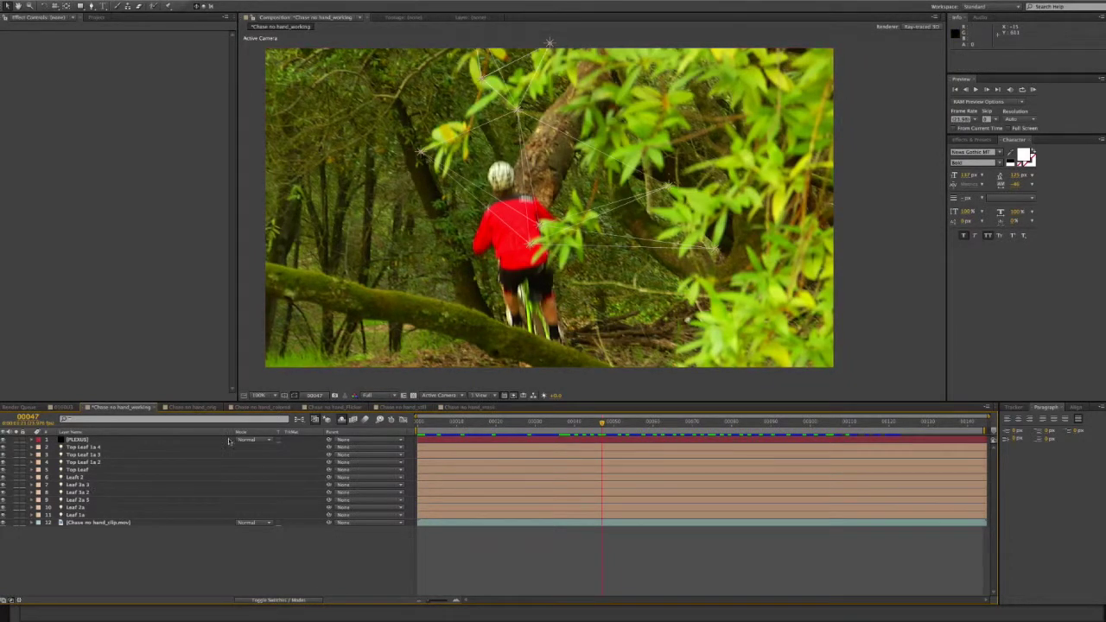
click(342, 420)
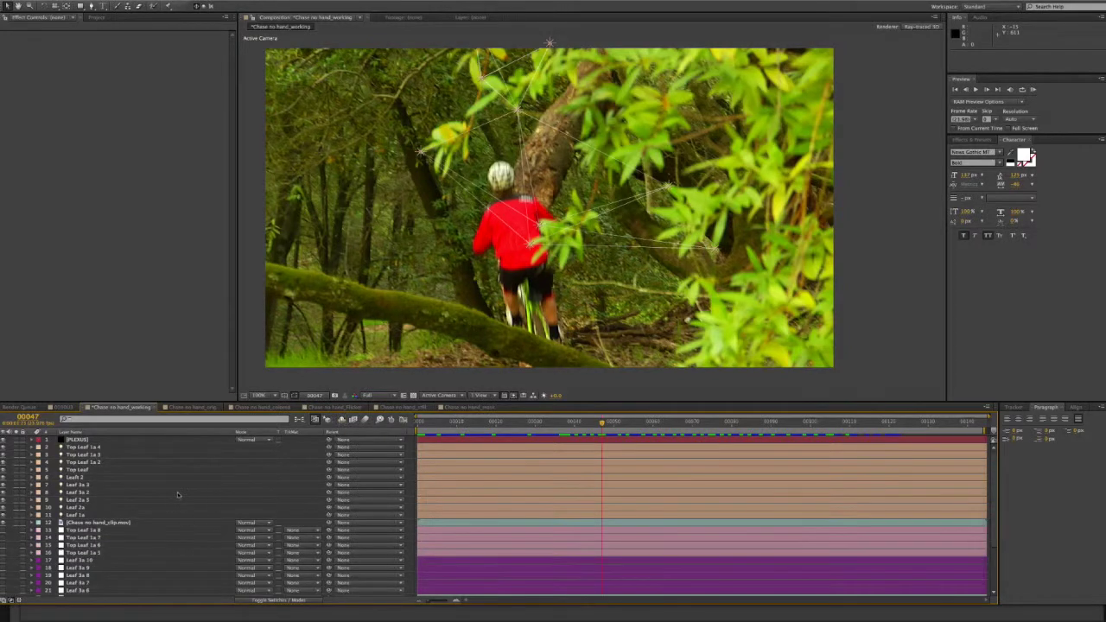
Step: Temporarily show the tracked null layers from Top Leaf 1a 8 to Leaf 3a 9 to examine their positions, and hide the shy layers
scroll(178, 494, down, 3)
click(75, 487)
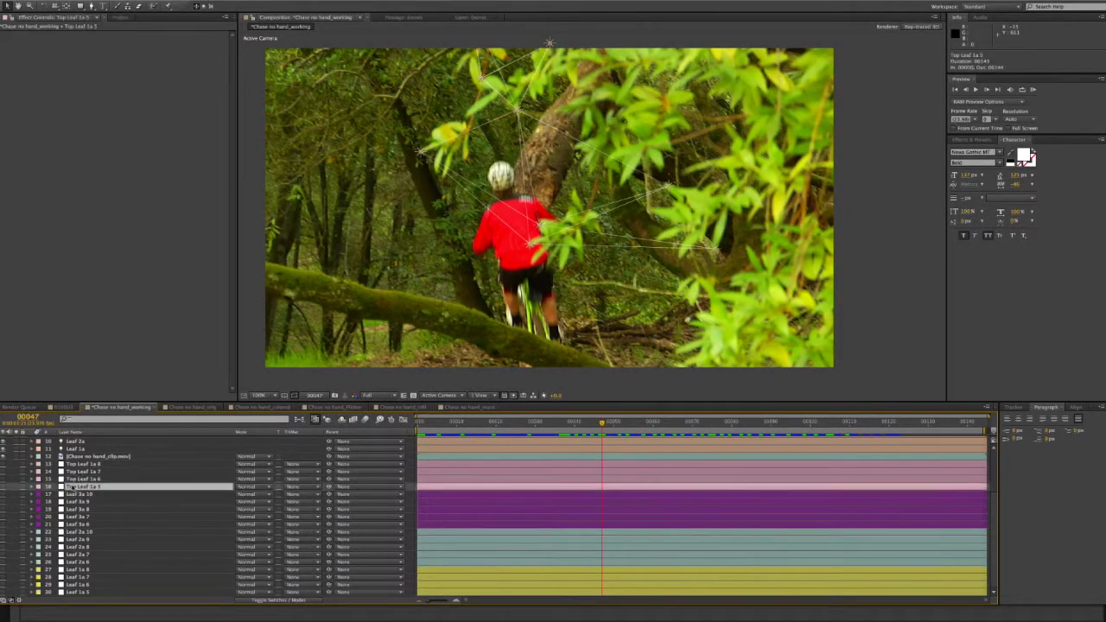
drag(9, 464, 9, 503)
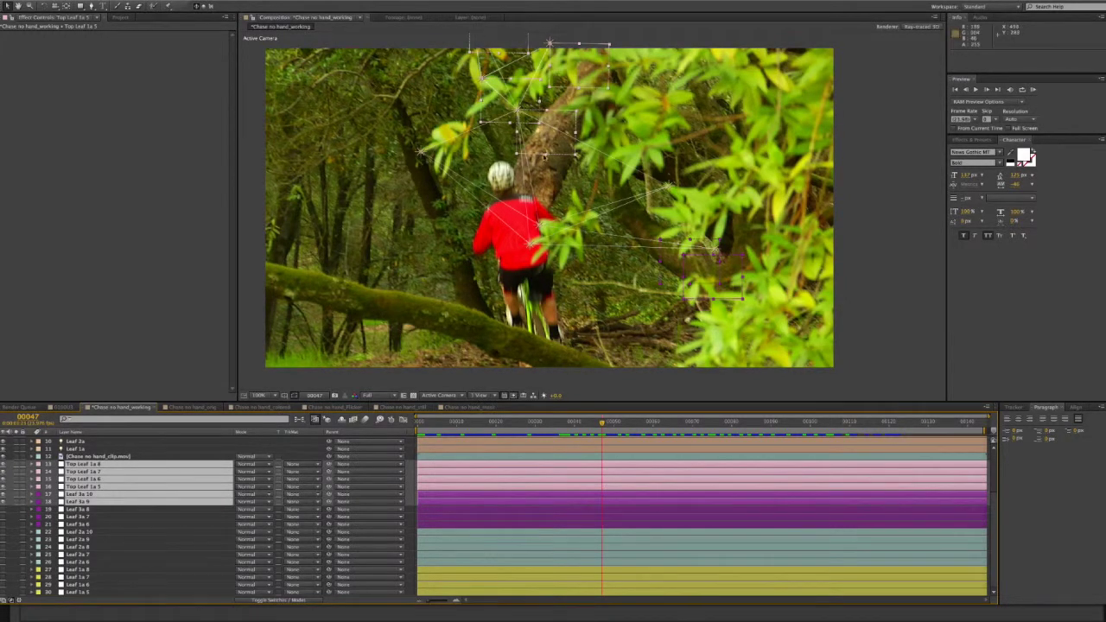
drag(3, 504, 2, 464)
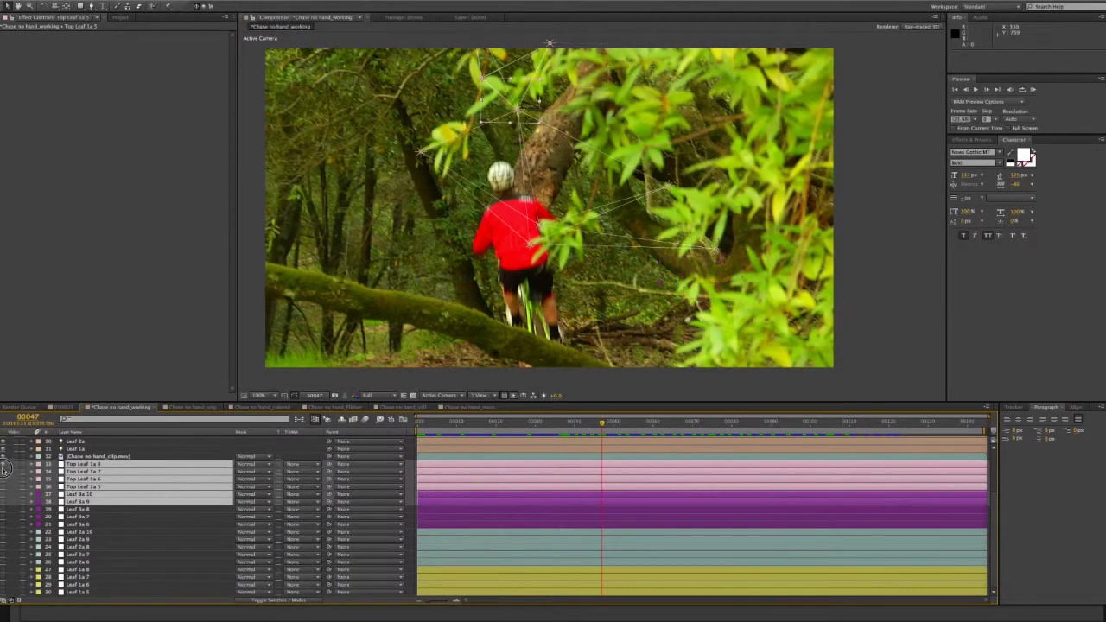
scroll(165, 492, up, 3)
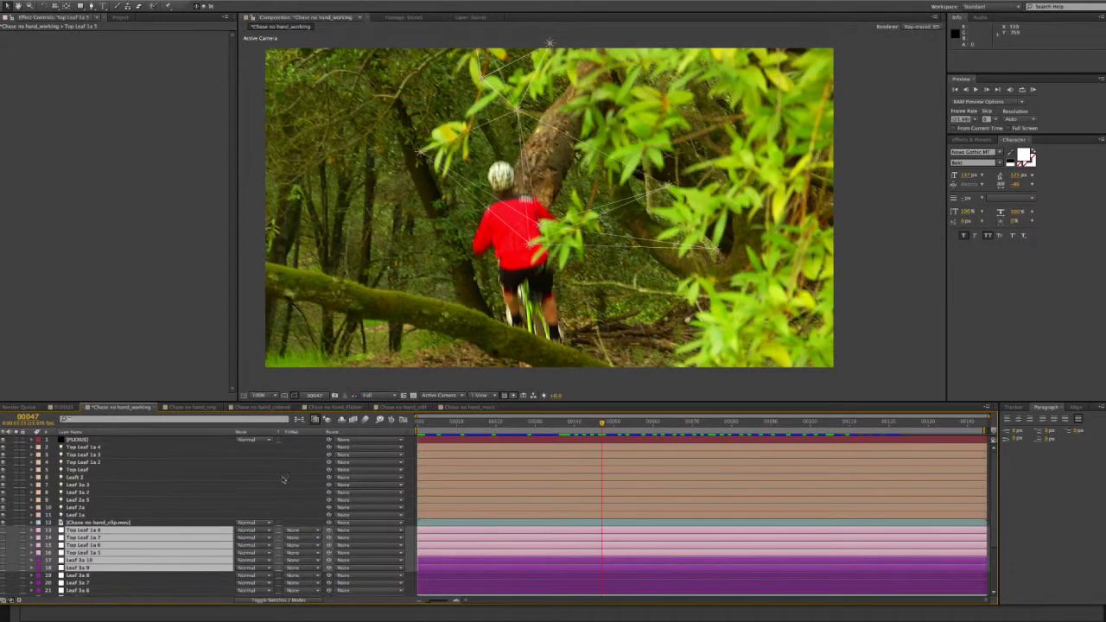
click(342, 419)
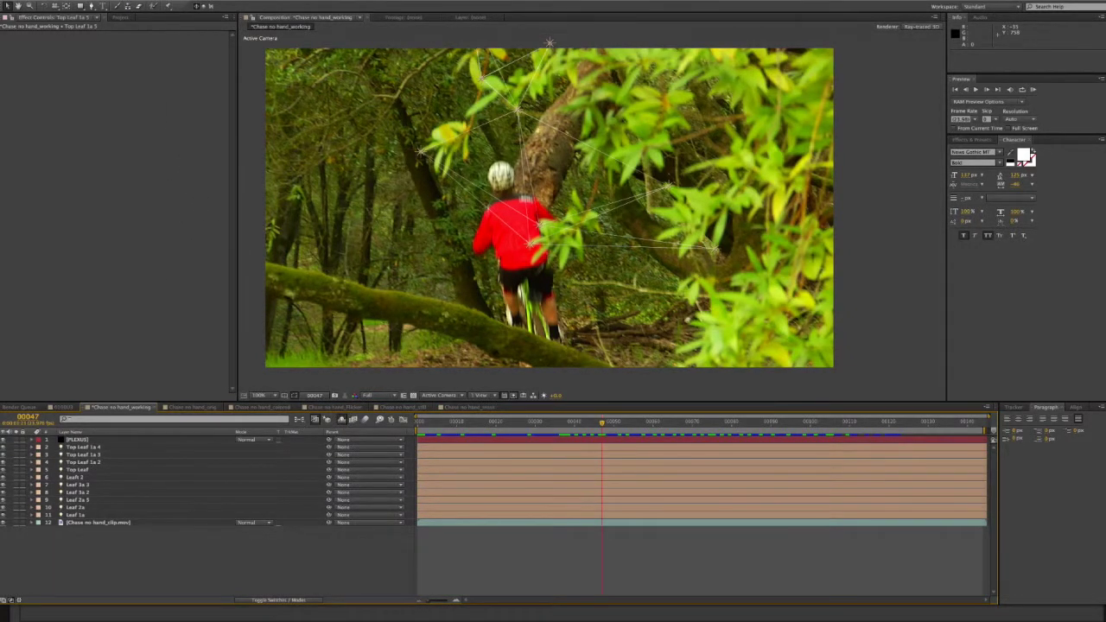
Step: Locate the NullSwapper_v1_5.jsxbin script in the list of available scripts without running it
click(72, 2)
mouse_move(119, 231)
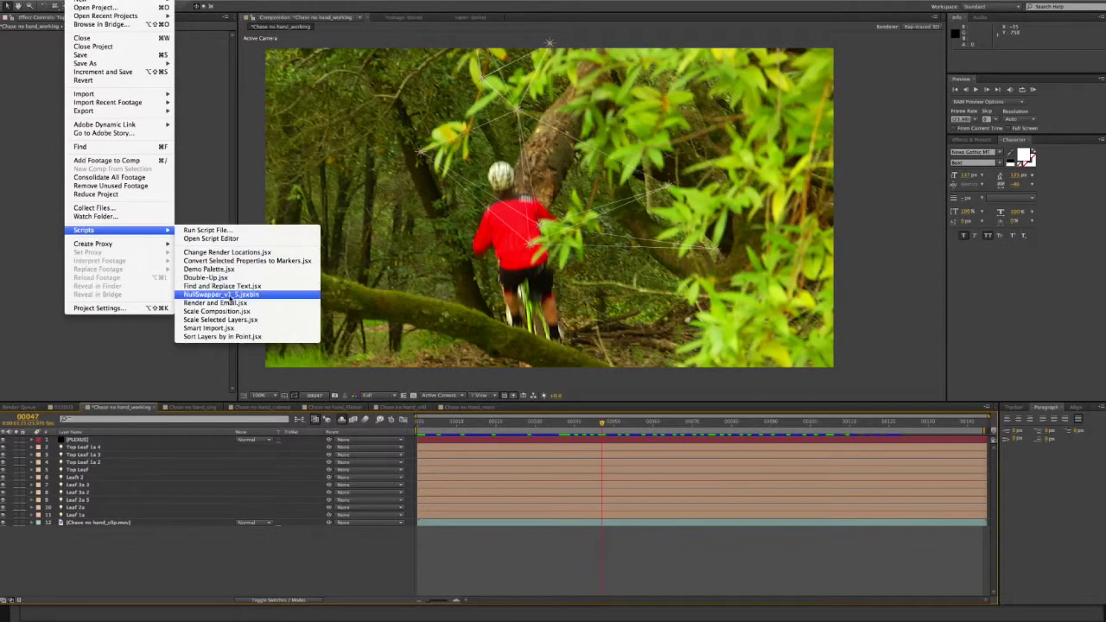
click(159, 544)
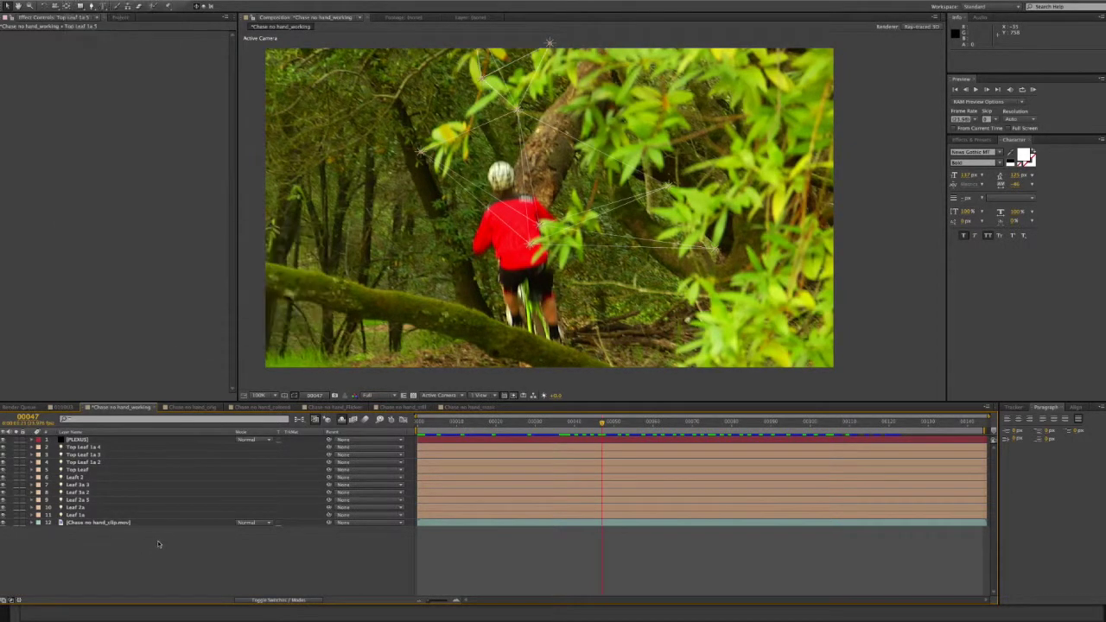
Step: Switch to Safari to read the Null Swapper script's download page and change log, and return to After Effects
key(super+Tab)
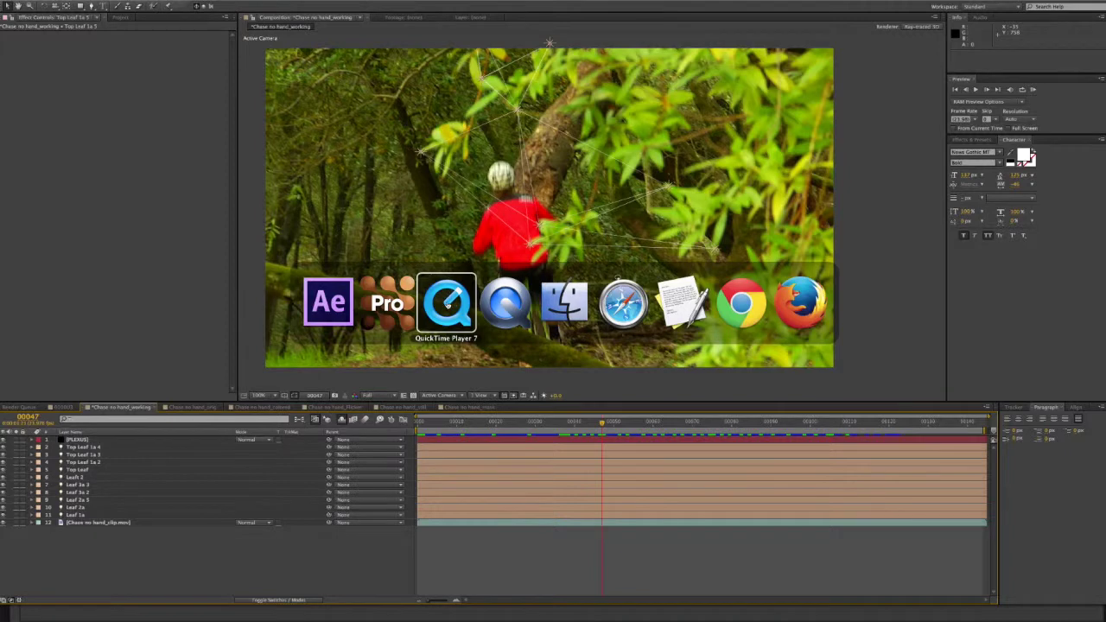
key(super+Tab)
key(super+Tab)
key(super+Tab)
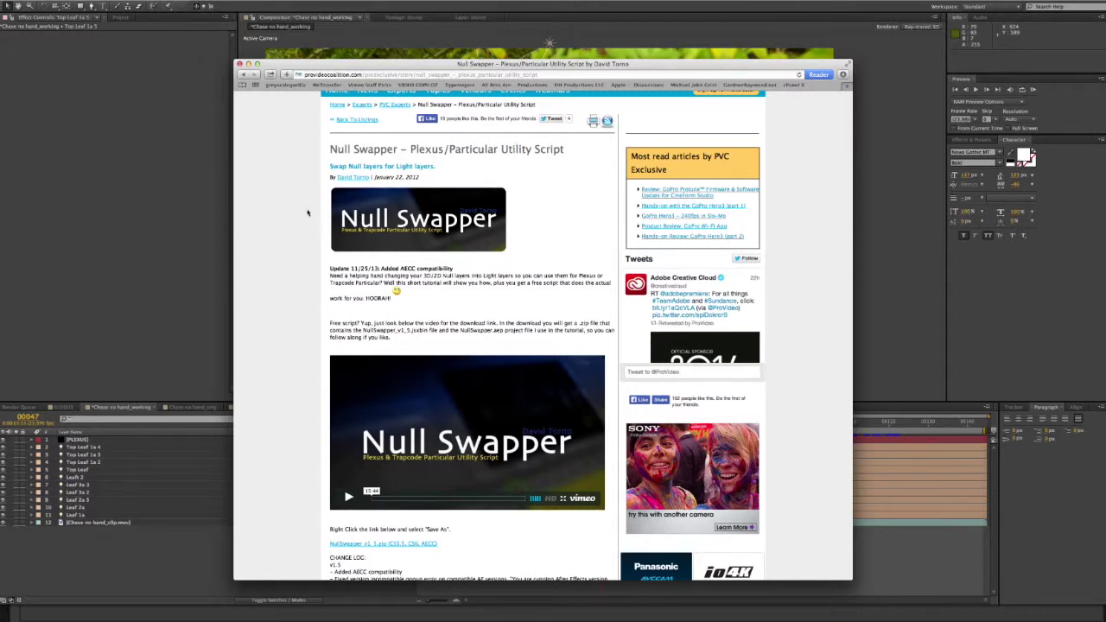
scroll(308, 212, down, 2)
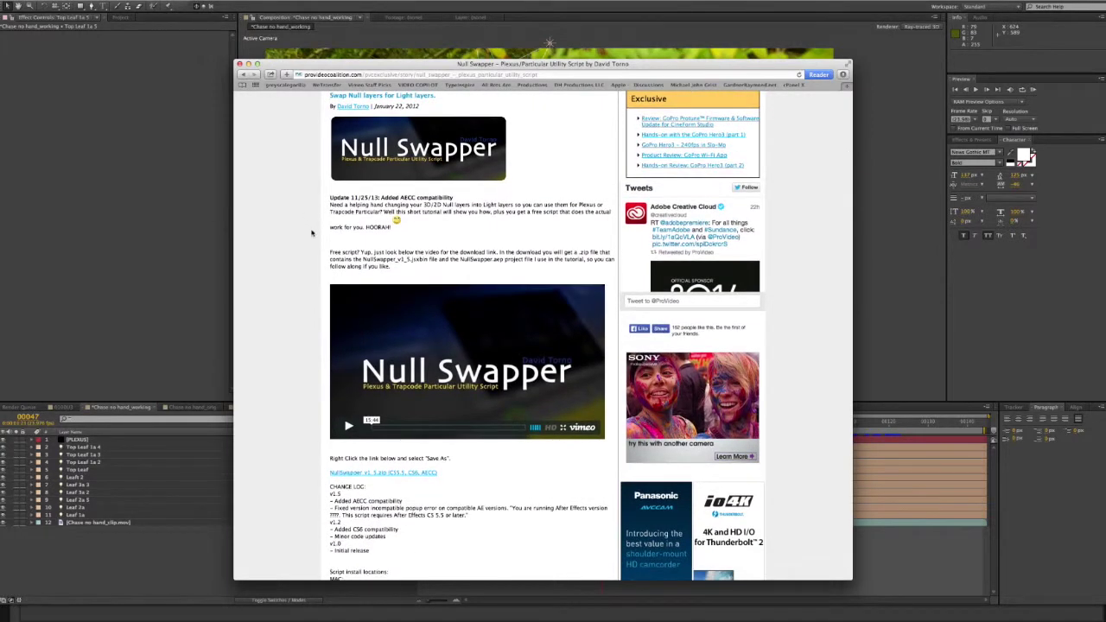
click(168, 559)
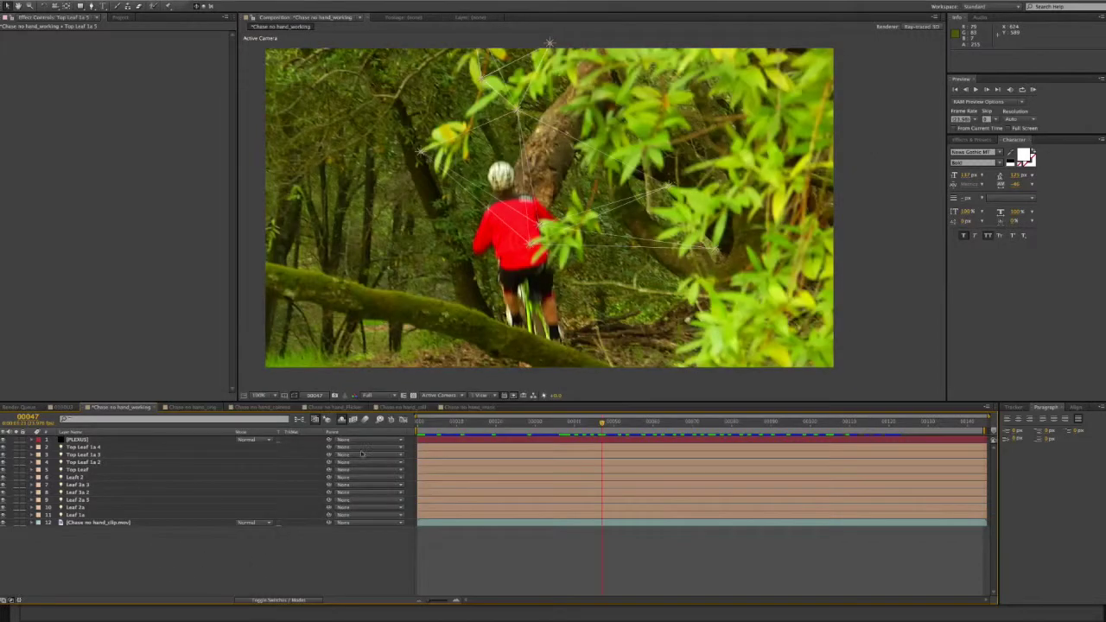
Step: Unhide the shy layers to examine the null layer Top Leaf 1a 7, and hide the shy layers again
click(341, 419)
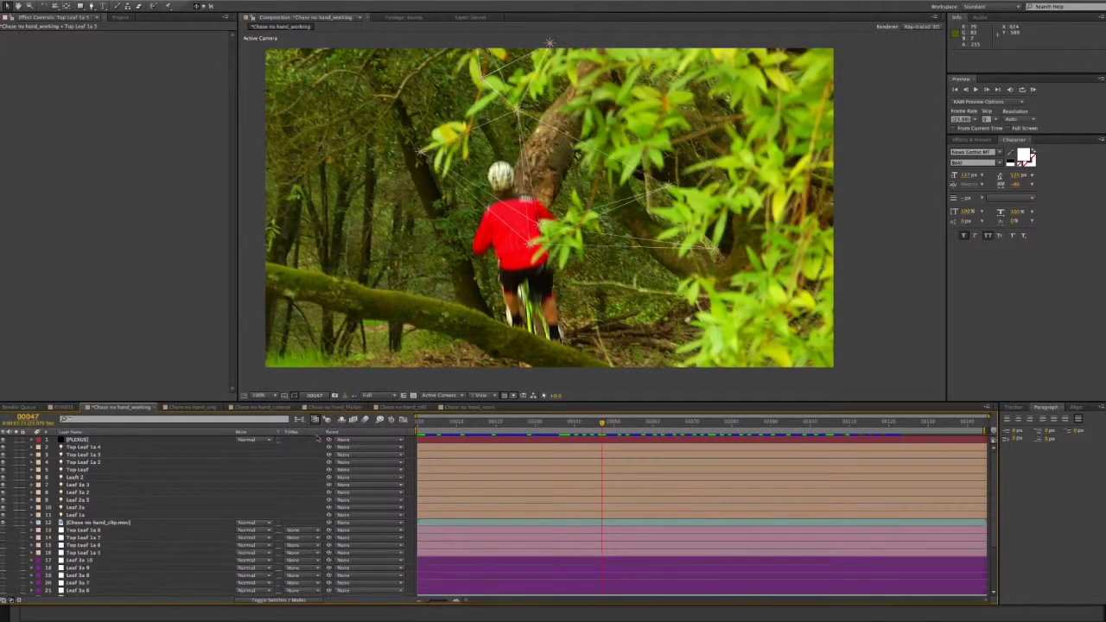
click(88, 538)
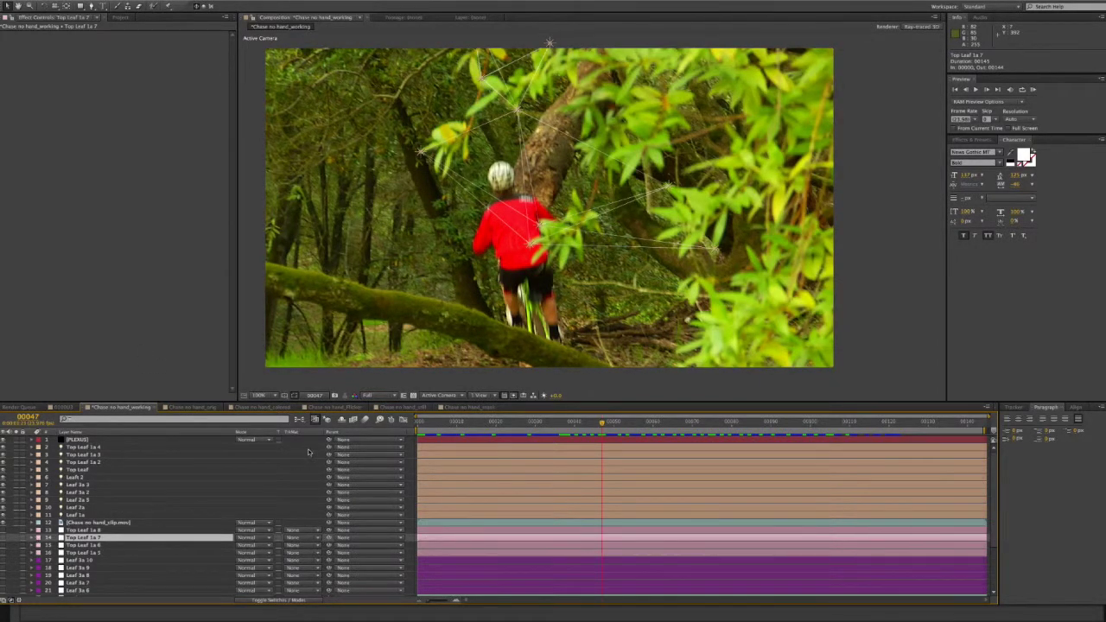
click(351, 420)
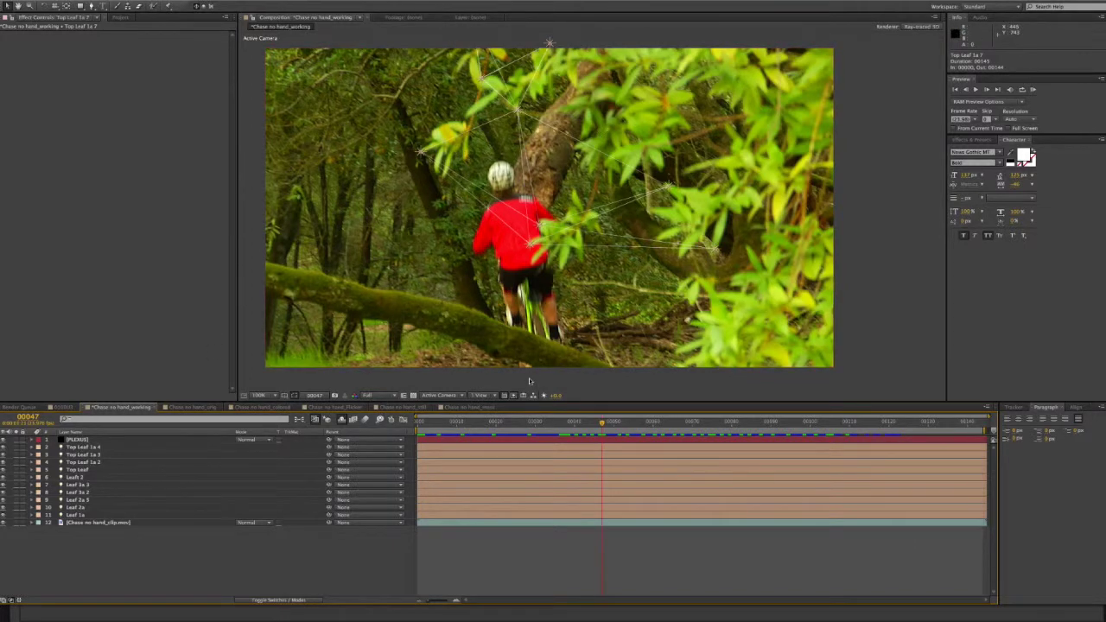
Step: Scrub forward through the composition and back to frame 49 to examine how the plexus lines follow the leaves
drag(602, 423, 637, 431)
key(space)
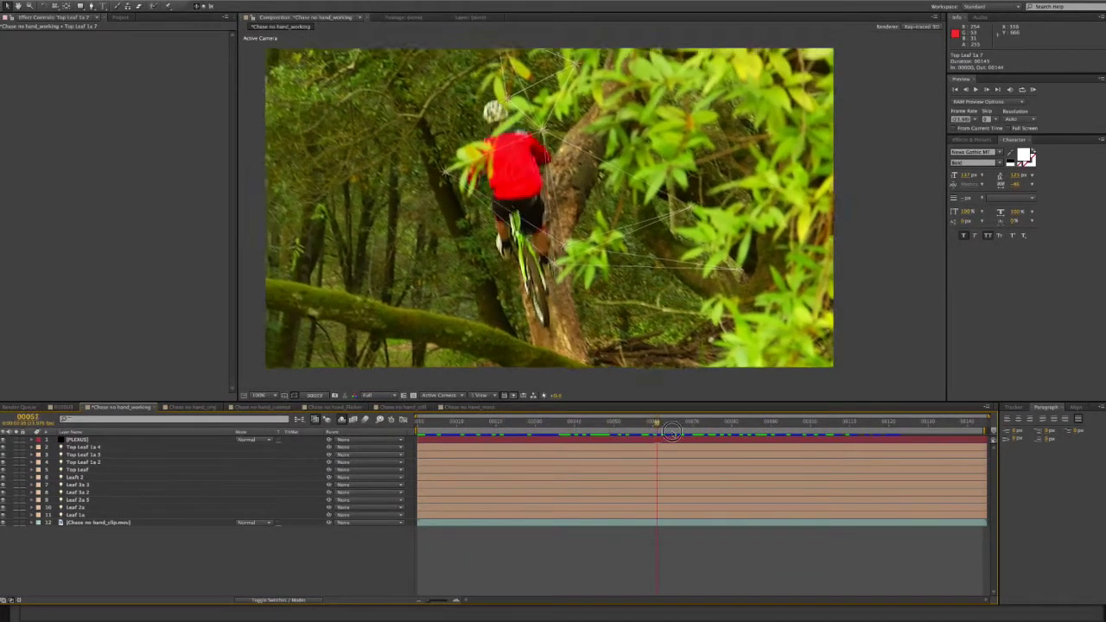
drag(812, 443, 610, 436)
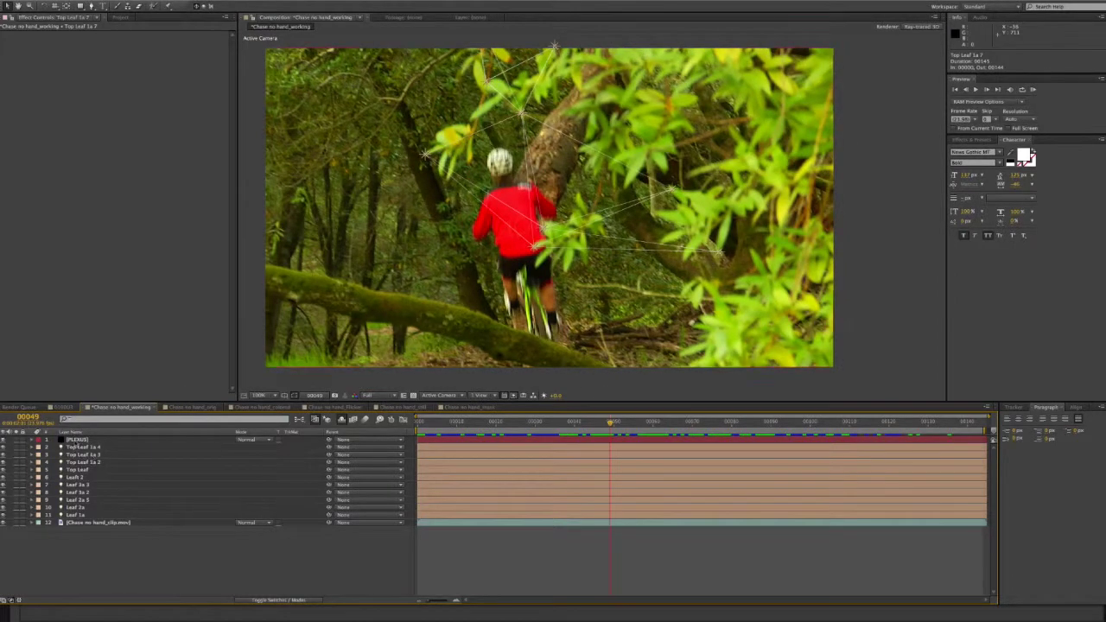
Step: Select the PLEXUS layer and collapse all of its effects
click(76, 441)
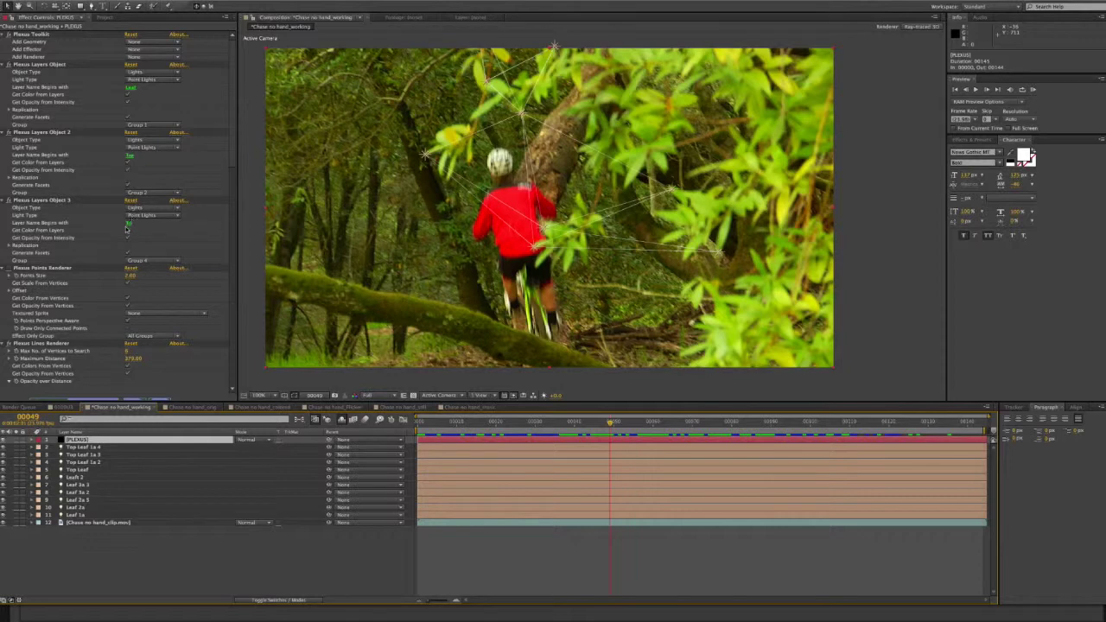
click(32, 199)
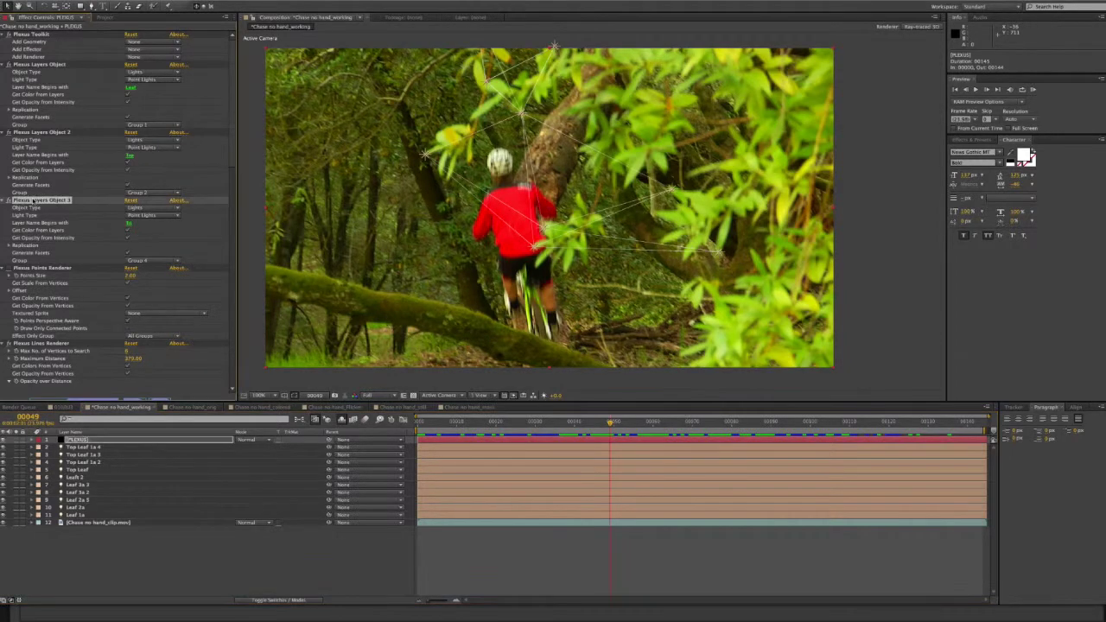
key(ctrl+a)
click(7, 200)
click(70, 129)
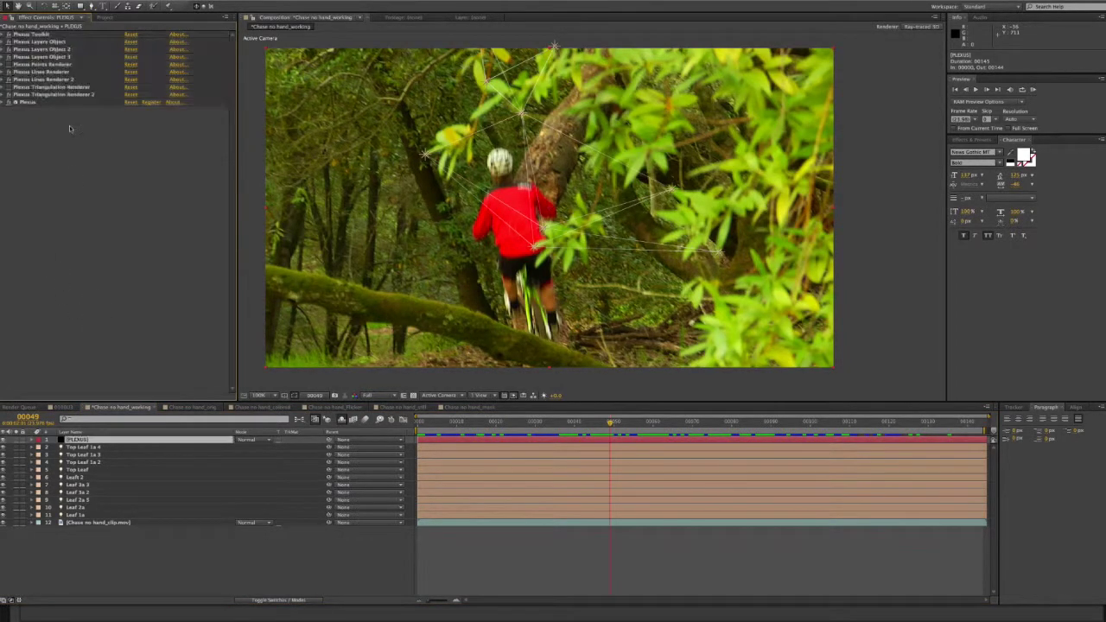
Step: Delete the disabled Plexus Points Renderer and first Plexus Triangulation Renderer effects from the PLEXUS layer
click(26, 87)
ctrl+click(28, 65)
key(Delete)
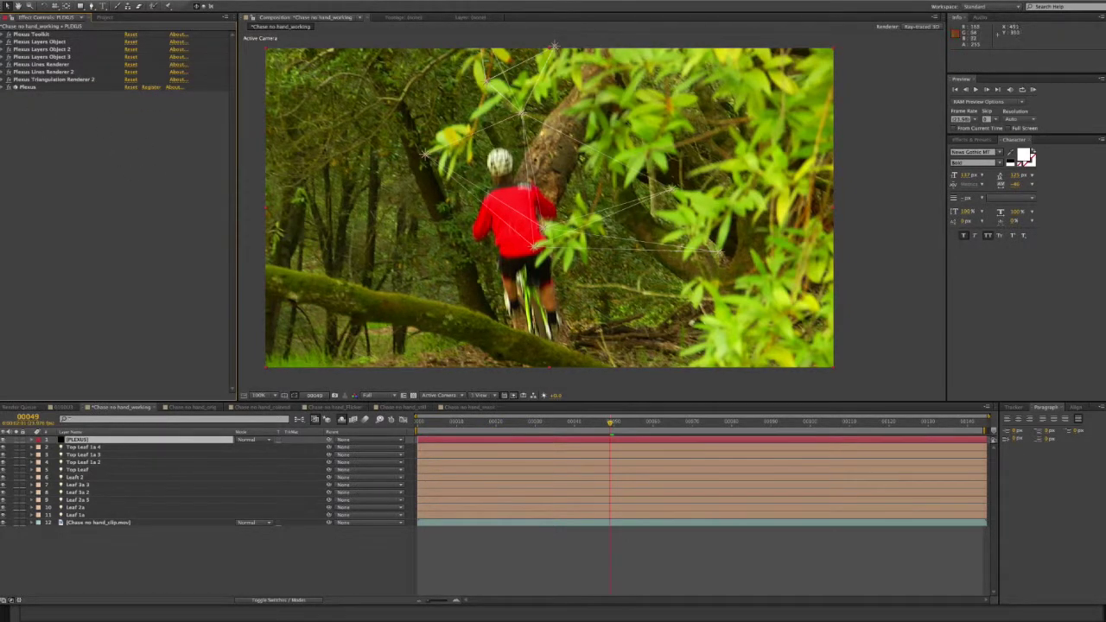
Step: Scrub to frame 52, examine the triangles in The Art Of Flight reference movie in QuickTime Player 7, and return to After Effects
mouse_move(610, 424)
mouse_down()
mouse_move(819, 425)
mouse_move(560, 423)
mouse_move(629, 424)
mouse_up()
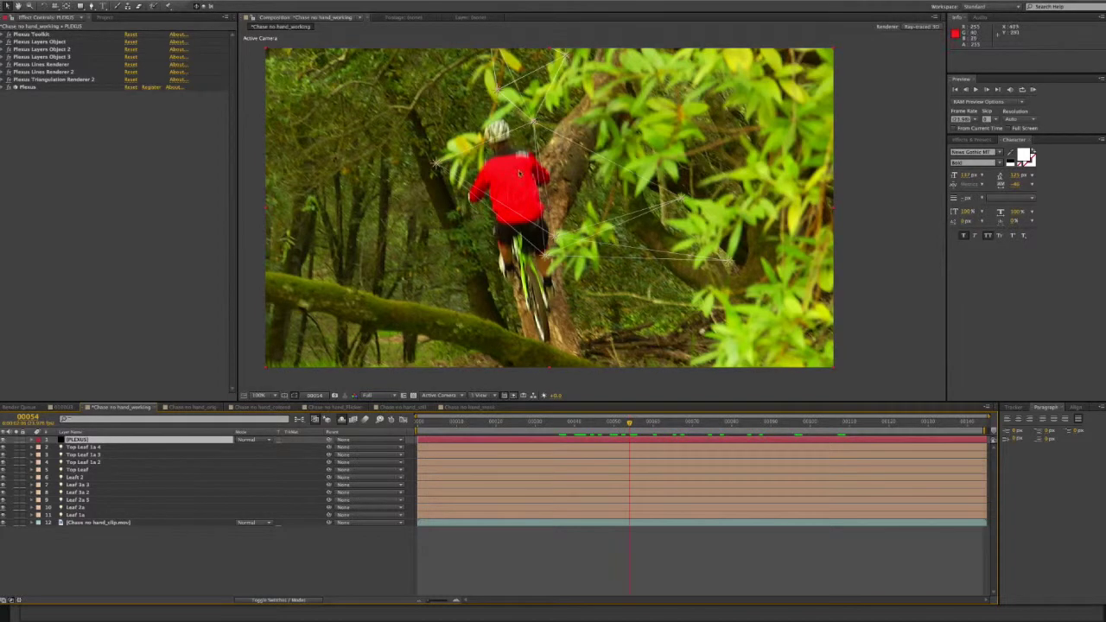
mouse_move(629, 424)
mouse_down()
mouse_move(722, 423)
mouse_move(575, 424)
mouse_move(621, 423)
mouse_up()
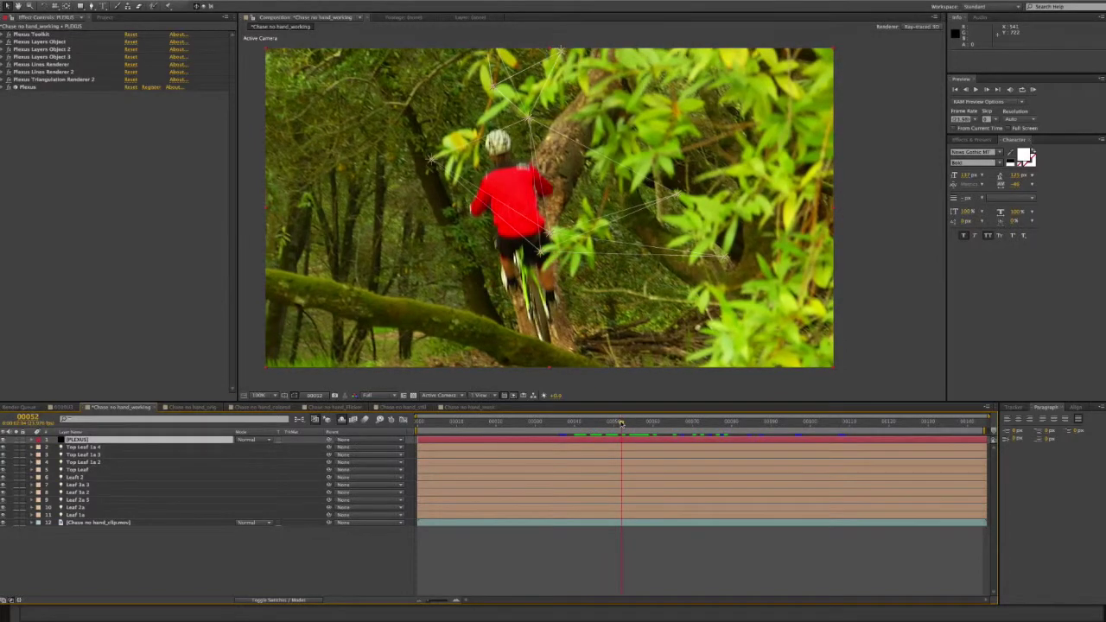
key(super+Tab)
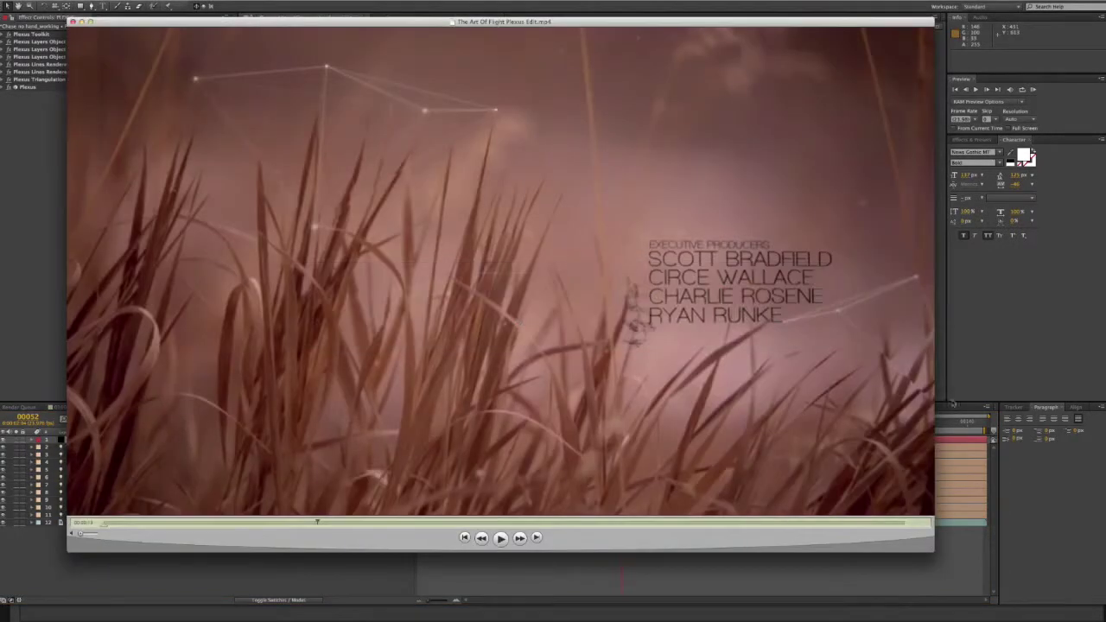
mouse_move(322, 523)
mouse_down()
mouse_move(350, 521)
mouse_move(311, 521)
mouse_move(322, 521)
mouse_up()
key(super+Tab)
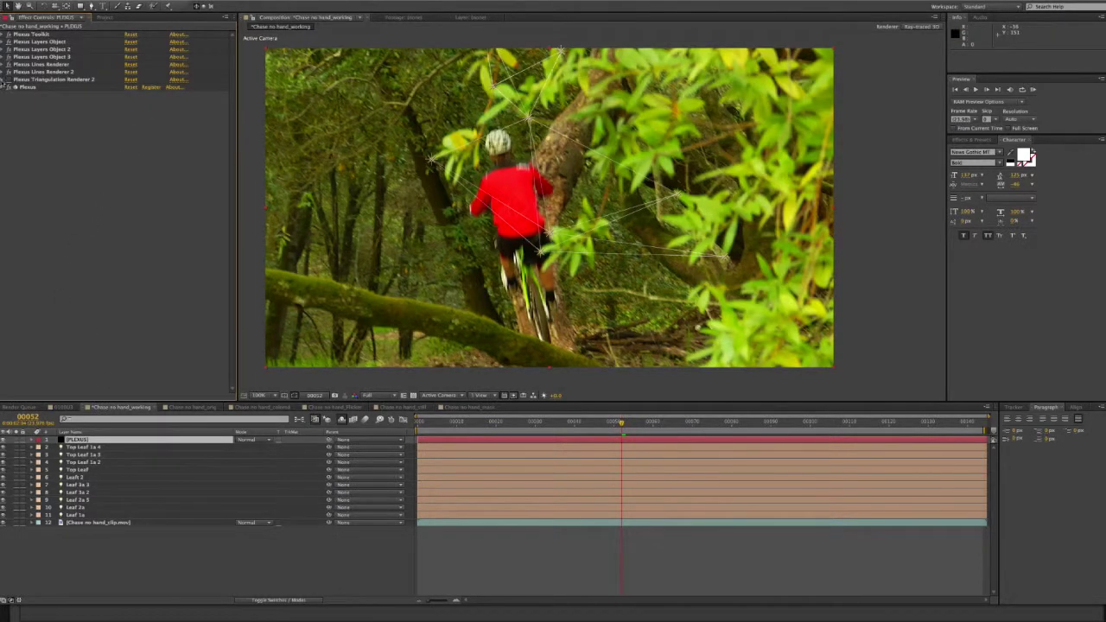
Step: Enable Plexus Triangulation Renderer 2 on the PLEXUS layer and increase its Maximum Distance
click(7, 80)
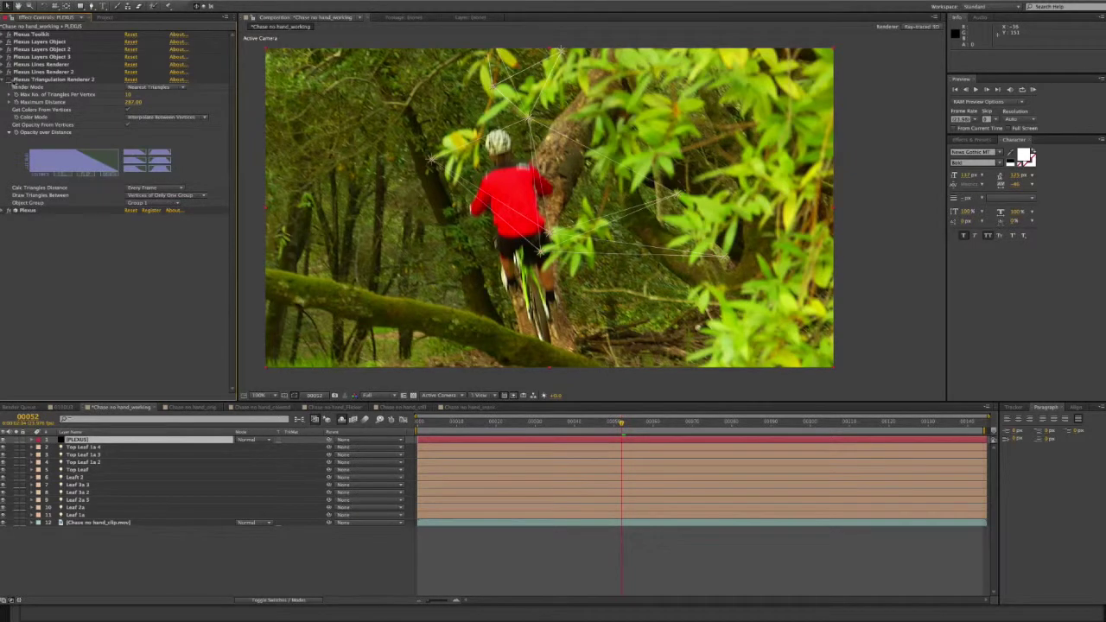
click(10, 80)
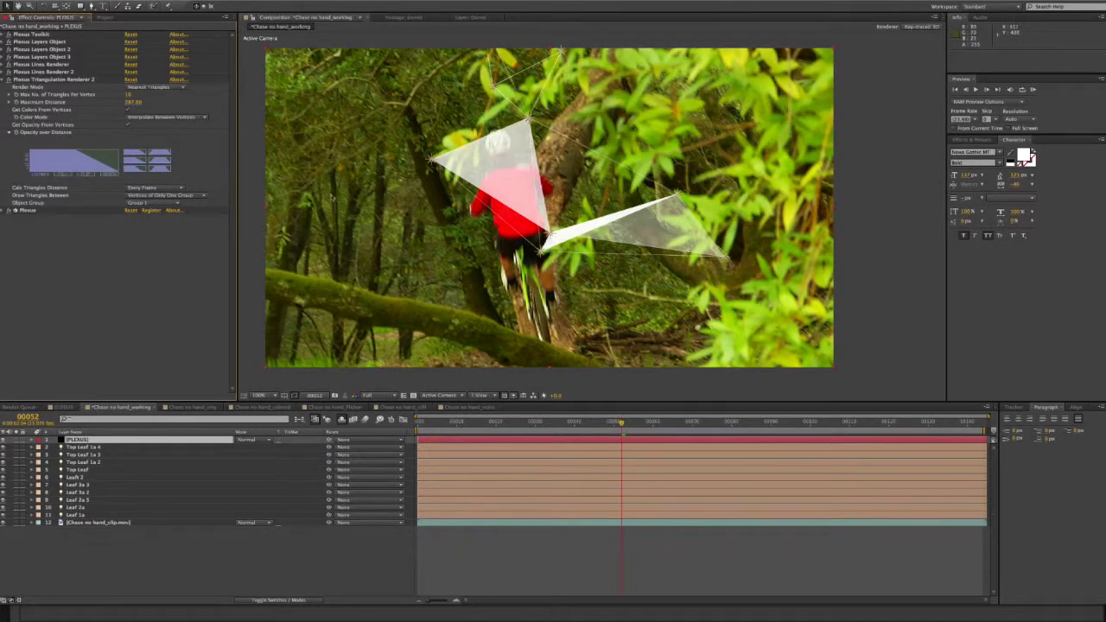
mouse_move(131, 102)
mouse_down()
mouse_move(197, 104)
mouse_move(152, 105)
mouse_up()
Step: Redraw the triangulation's Opacity over Distance curve with several narrow peaks, then disable and collapse Plexus Triangulation Renderer 2
mouse_move(28, 171)
mouse_down()
mouse_move(77, 172)
mouse_move(83, 144)
mouse_move(90, 172)
mouse_move(140, 176)
mouse_up()
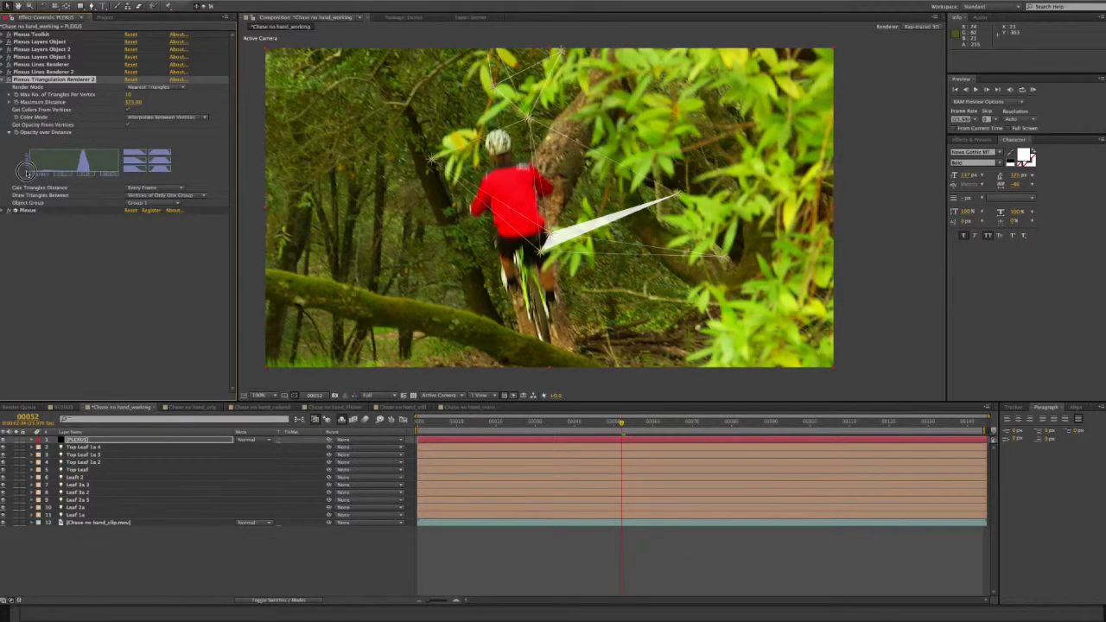
mouse_move(44, 160)
mouse_down()
mouse_move(44, 144)
mouse_move(60, 173)
mouse_move(68, 149)
mouse_move(69, 173)
mouse_move(83, 177)
mouse_move(90, 151)
mouse_move(90, 173)
mouse_move(99, 150)
mouse_move(110, 172)
mouse_move(113, 147)
mouse_move(116, 177)
mouse_up()
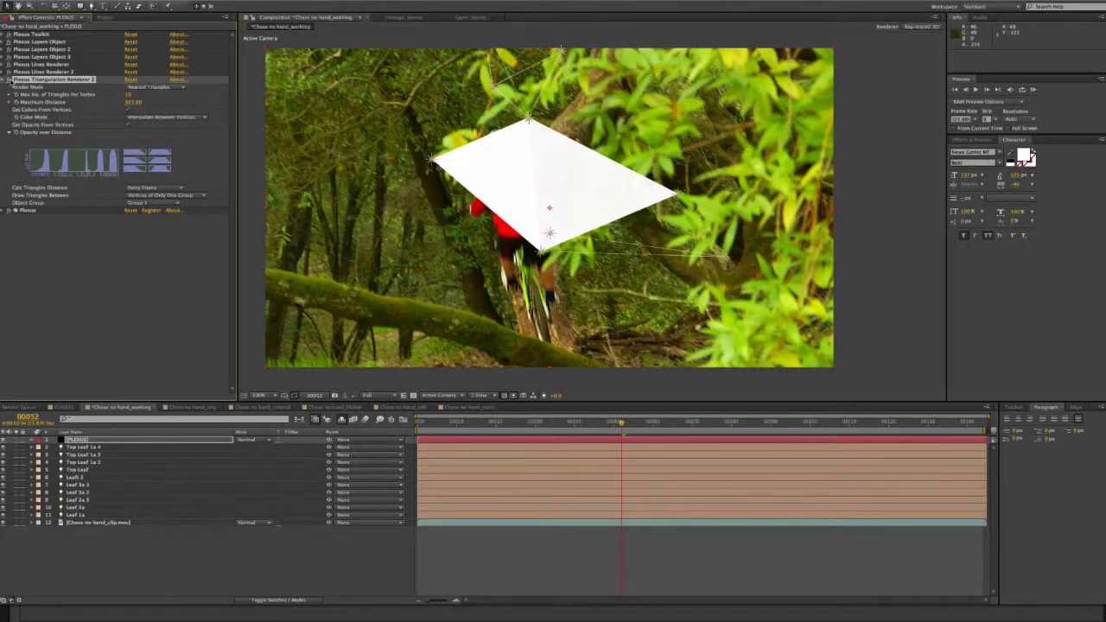
click(9, 80)
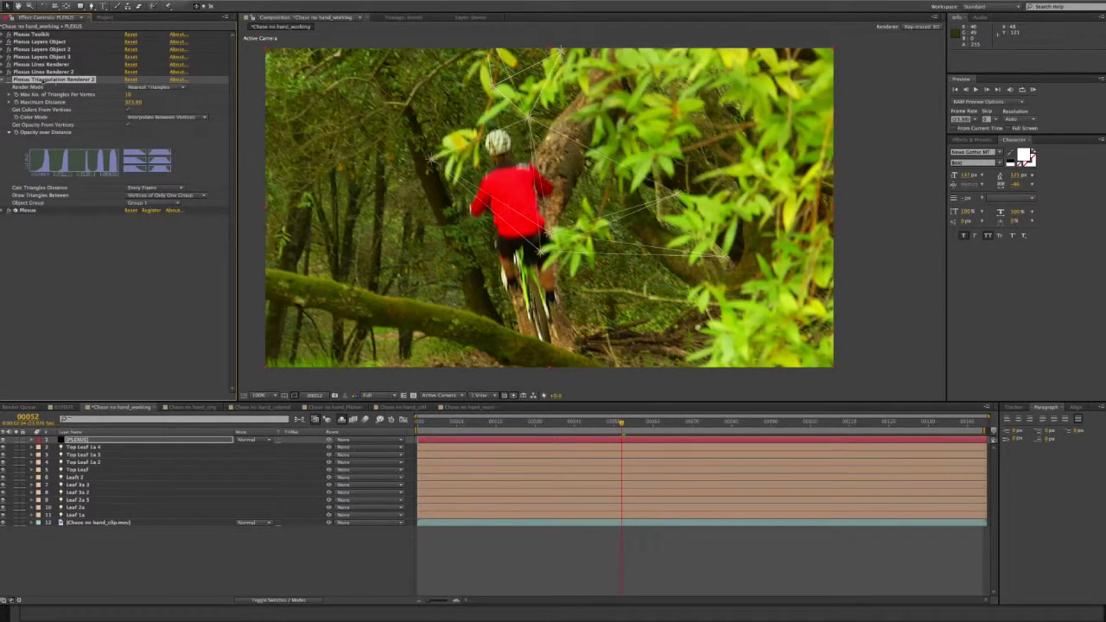
click(4, 79)
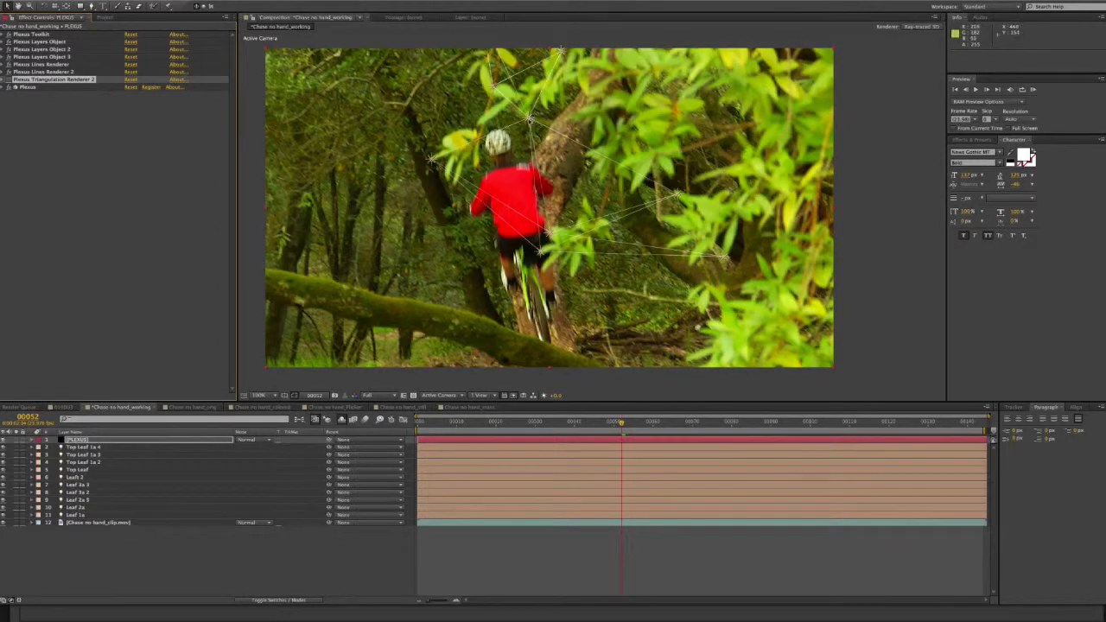
Step: Duplicate the Top Leaf light and rename the copy Tri Light 1
click(529, 119)
click(94, 471)
key(ctrl+d)
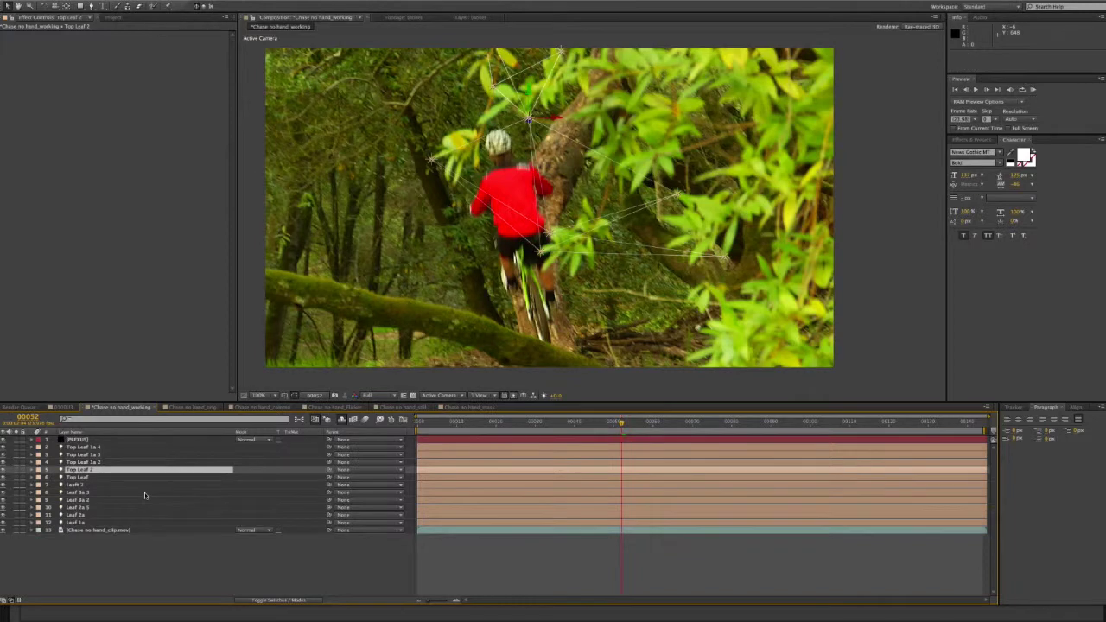
key(Return)
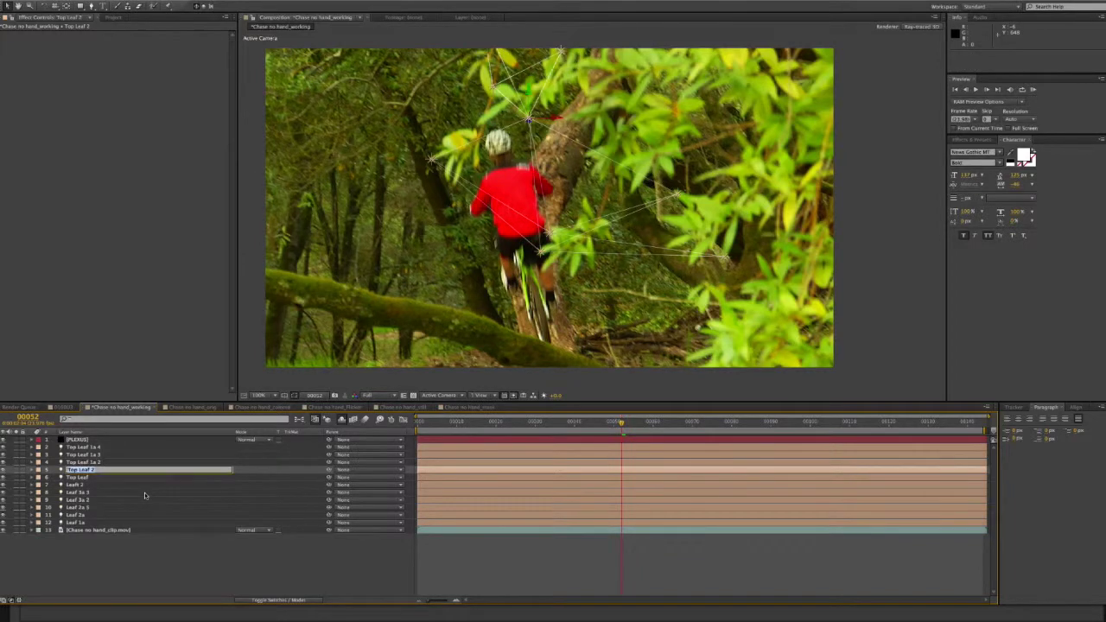
text(To)
text(p Light 1)
key(Return)
Step: Give the Tri Light 1 layer an Orange label and move it above the PLEXUS layer
click(38, 469)
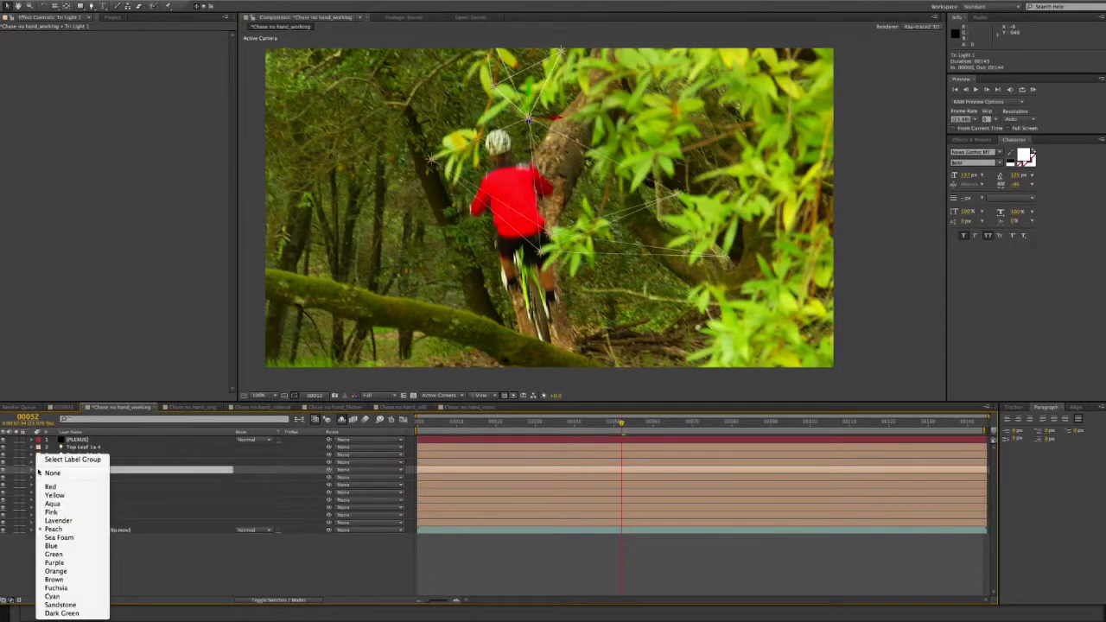
click(65, 580)
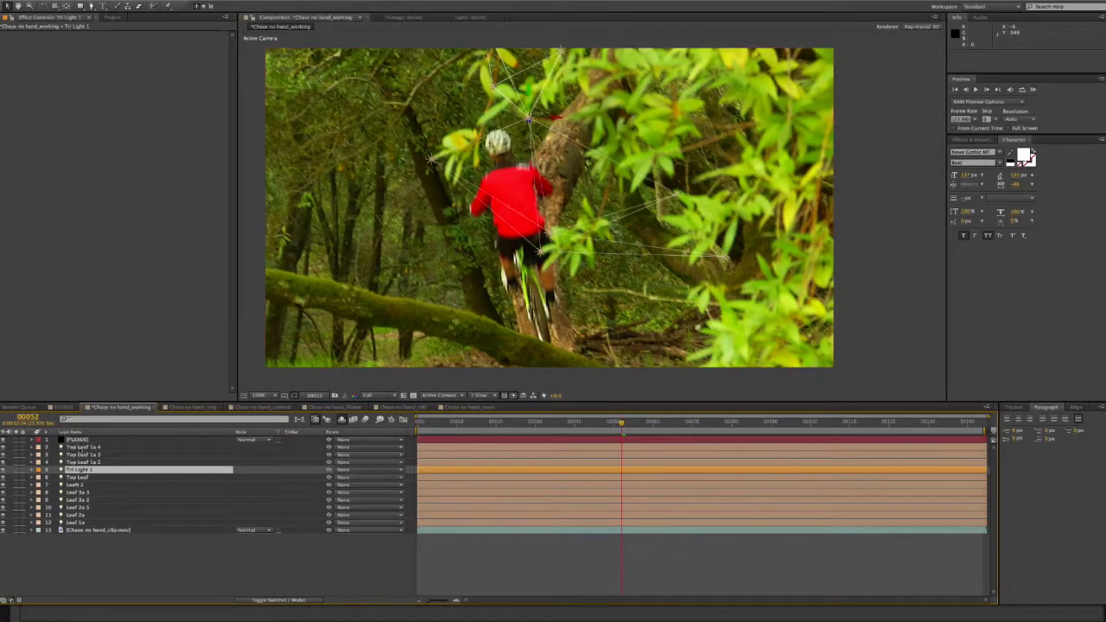
drag(77, 470, 80, 440)
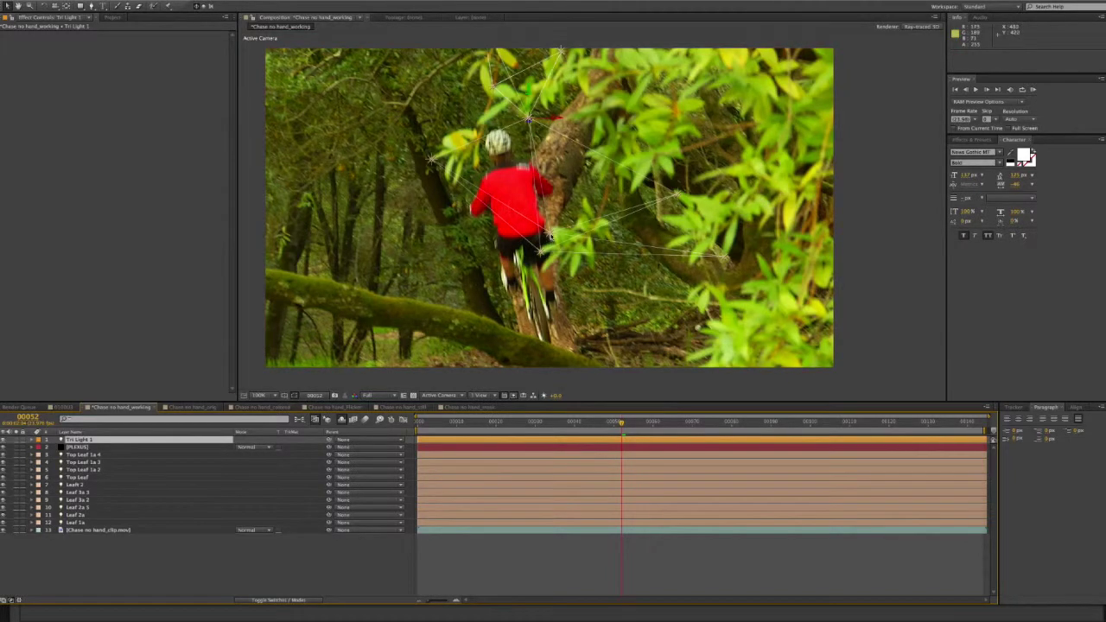
Step: Duplicate the Leaf 2a 5 light, rename the copy Tri Light 2 and move it above the PLEXUS layer
click(547, 235)
key(ctrl+d)
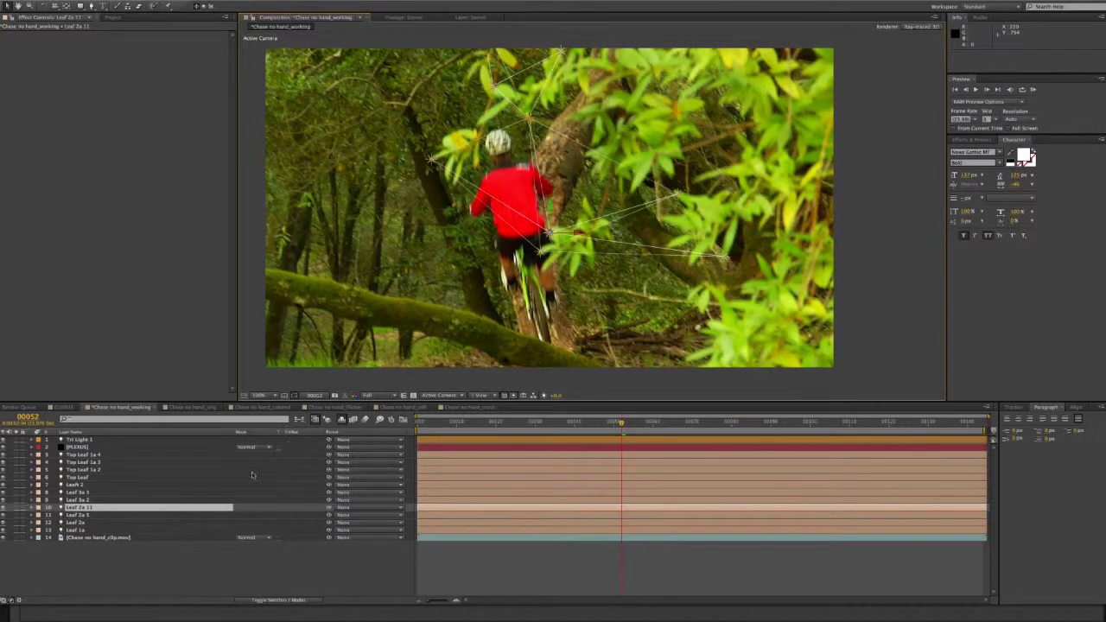
click(108, 507)
key(Return)
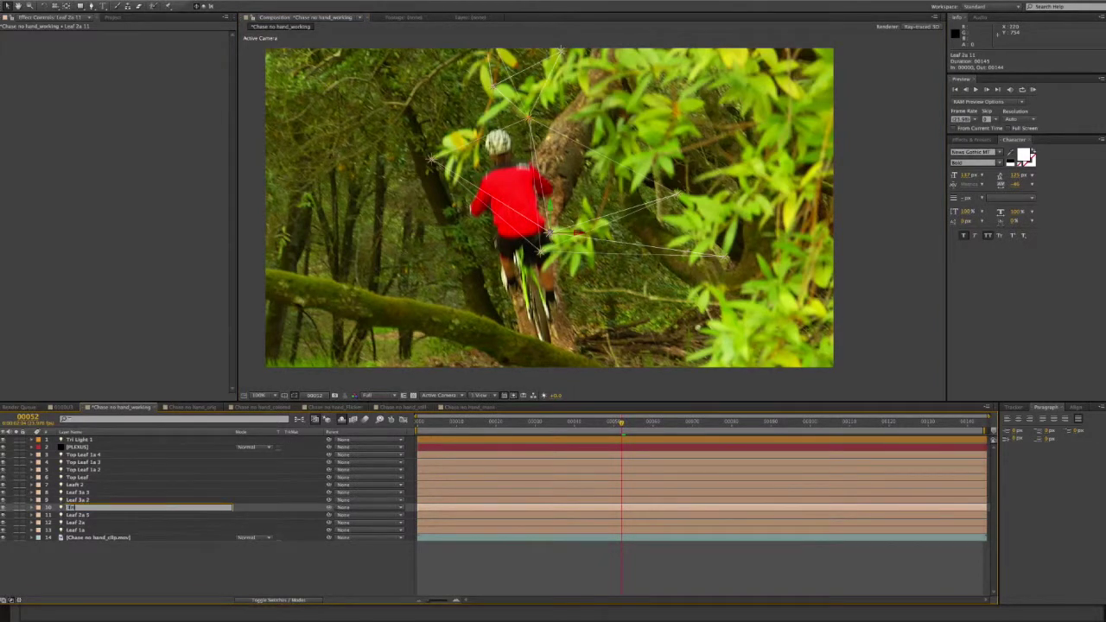
text(Tri Light 2)
key(Return)
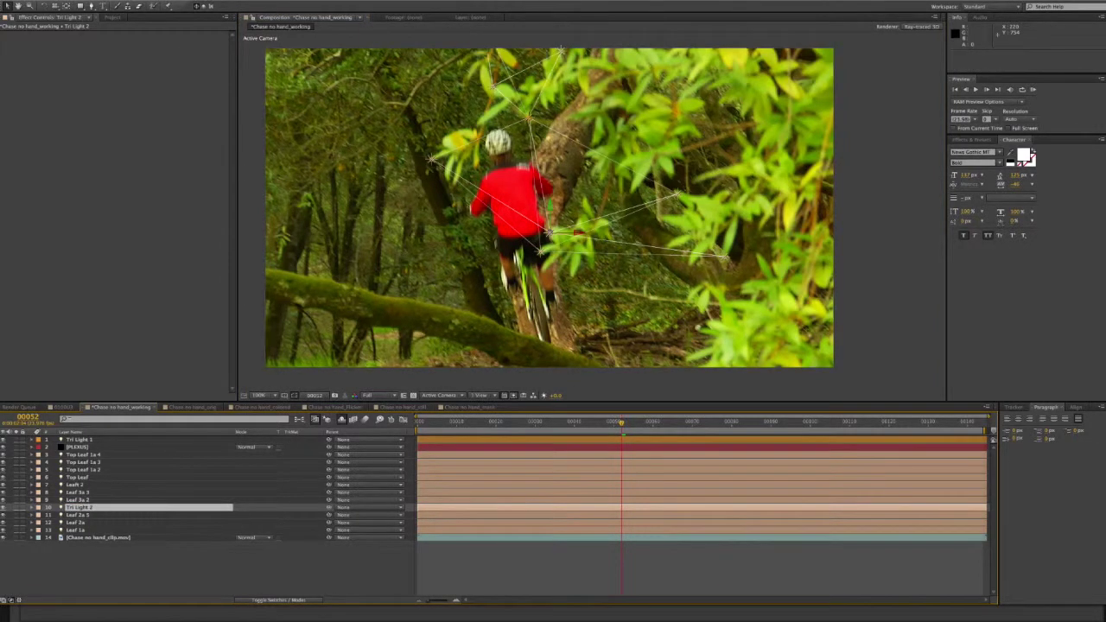
drag(74, 509, 93, 455)
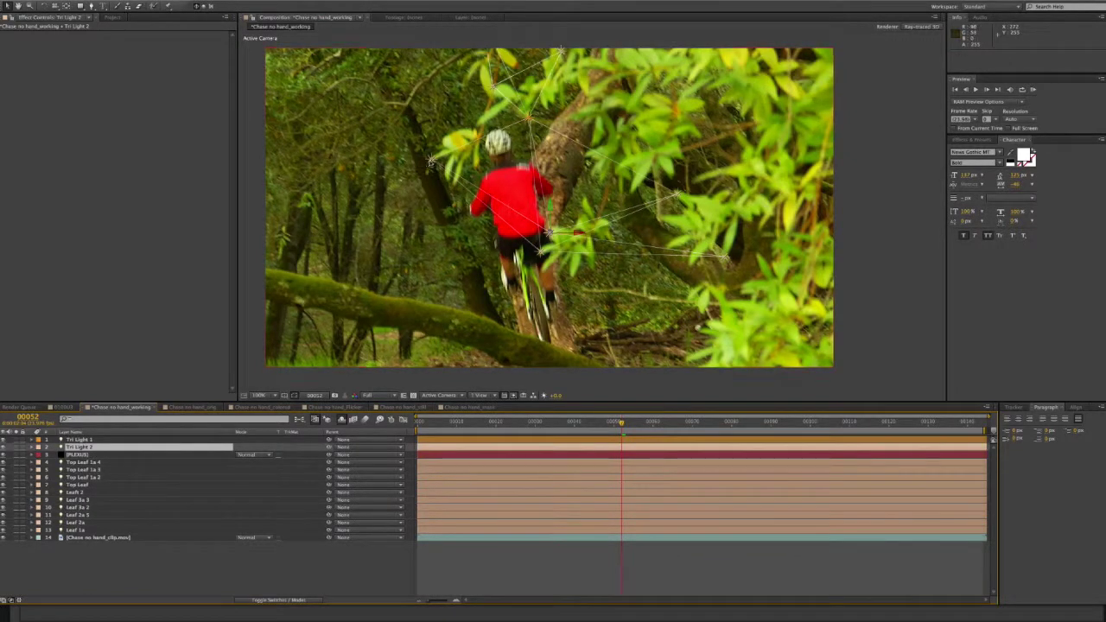
Step: Duplicate the Leaf 1a light, rename the copy Tri Light 3 and move it above the PLEXUS layer
click(130, 529)
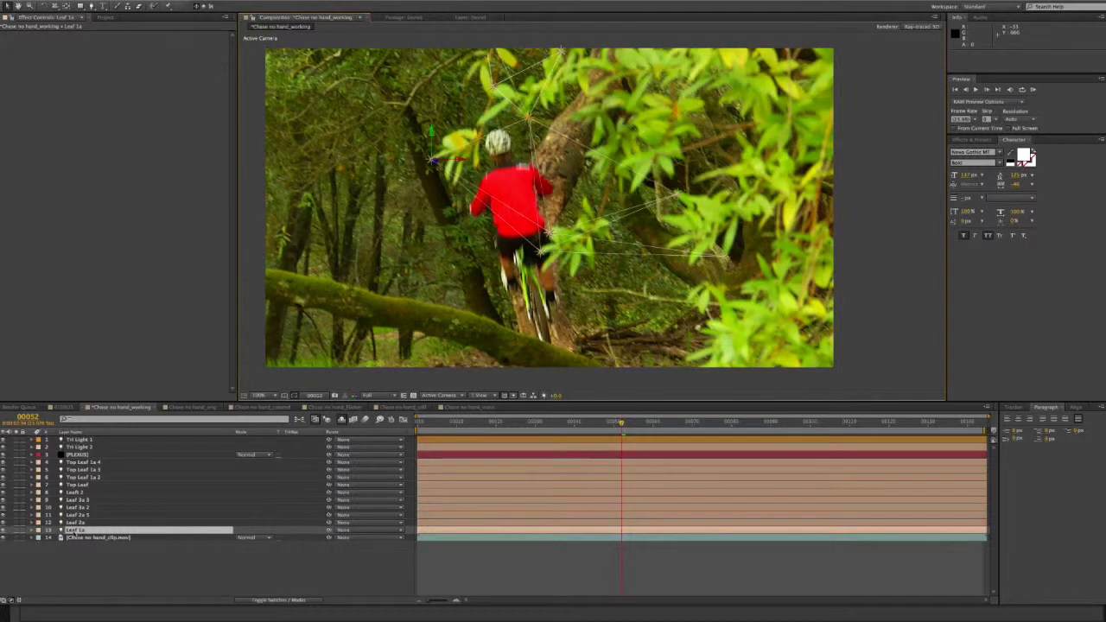
key(ctrl+d)
key(Return)
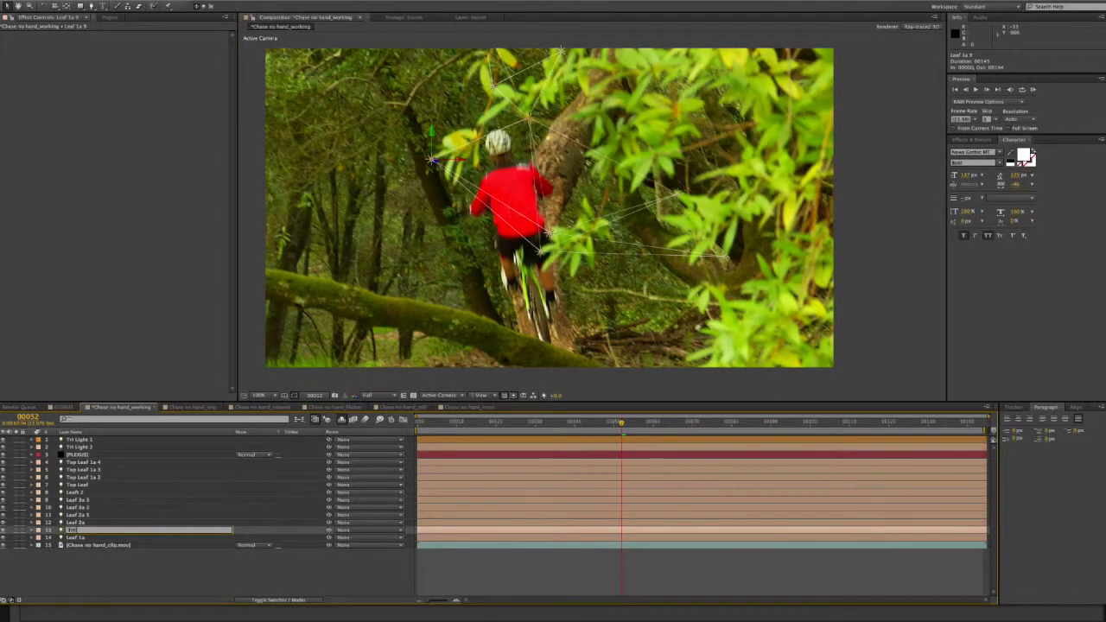
text(Tri Light 3)
key(Return)
drag(97, 533, 71, 451)
Step: Give the Tri Light 2 and Tri Light 3 layers an Orange label
shift+click(71, 448)
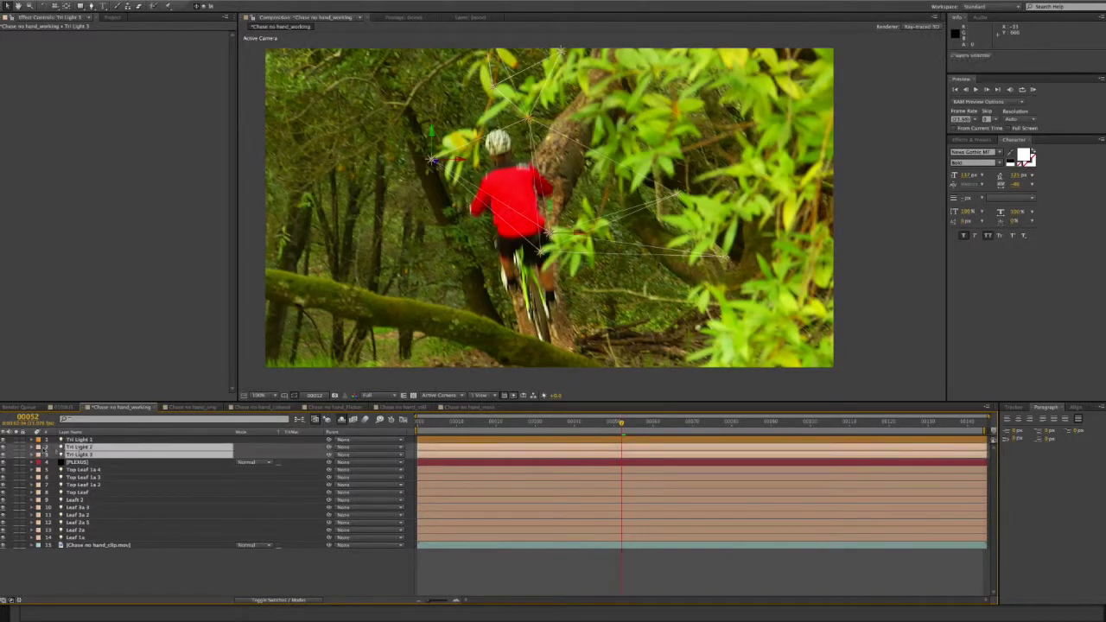
click(38, 450)
click(77, 570)
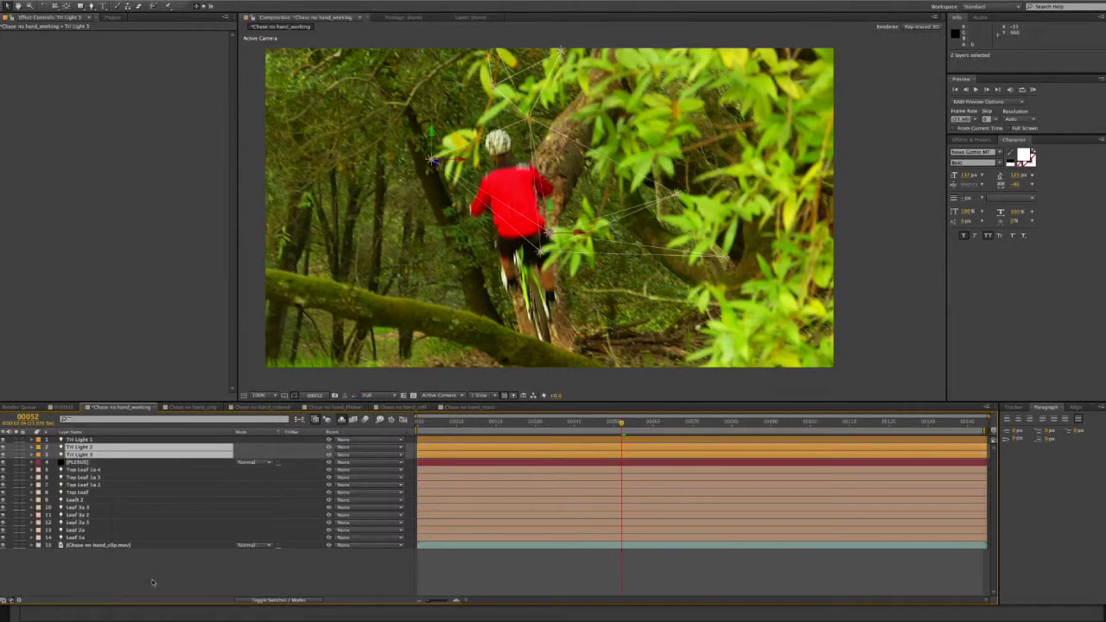
click(127, 559)
Step: Create a new black solid named PLEXUS 2 and apply the Rowbyte Plexus effect to it
click(77, 462)
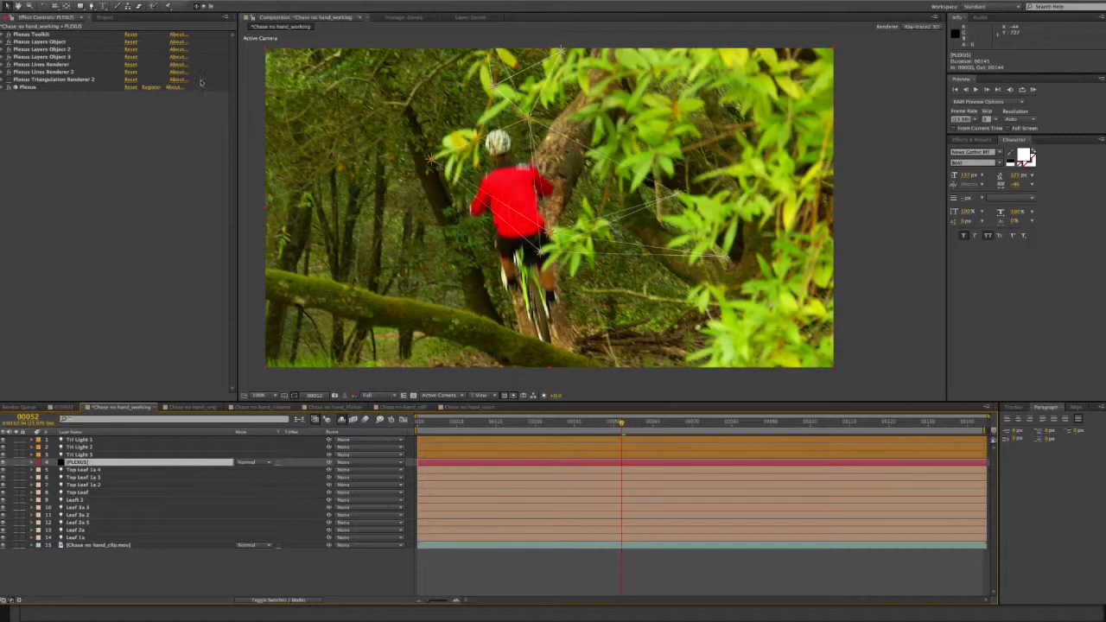
key(ctrl+y)
text(Null)
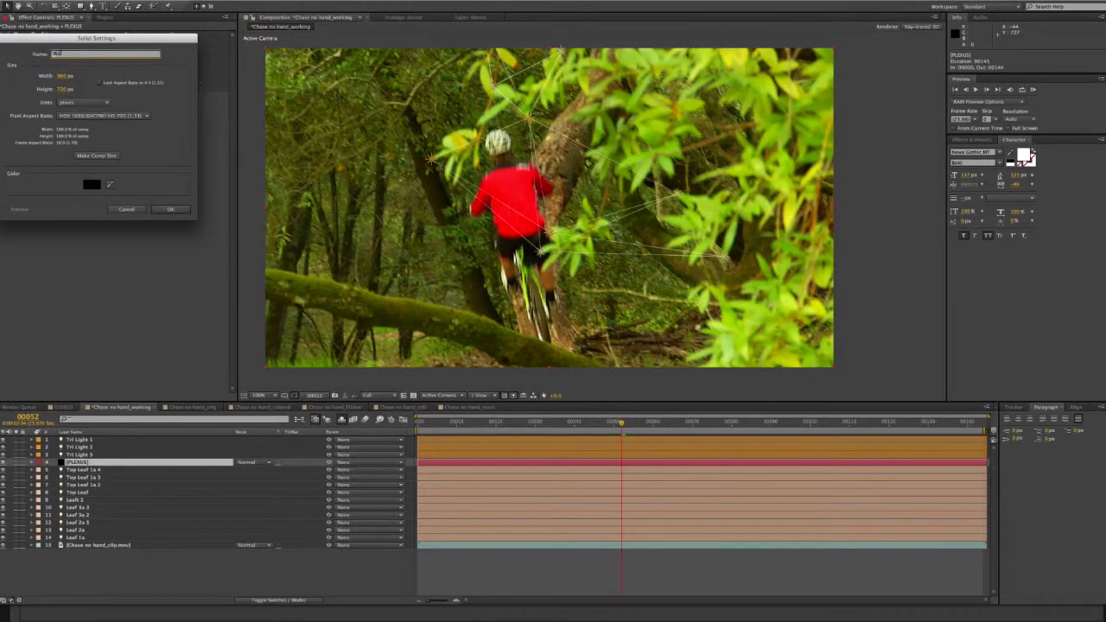
key(Return)
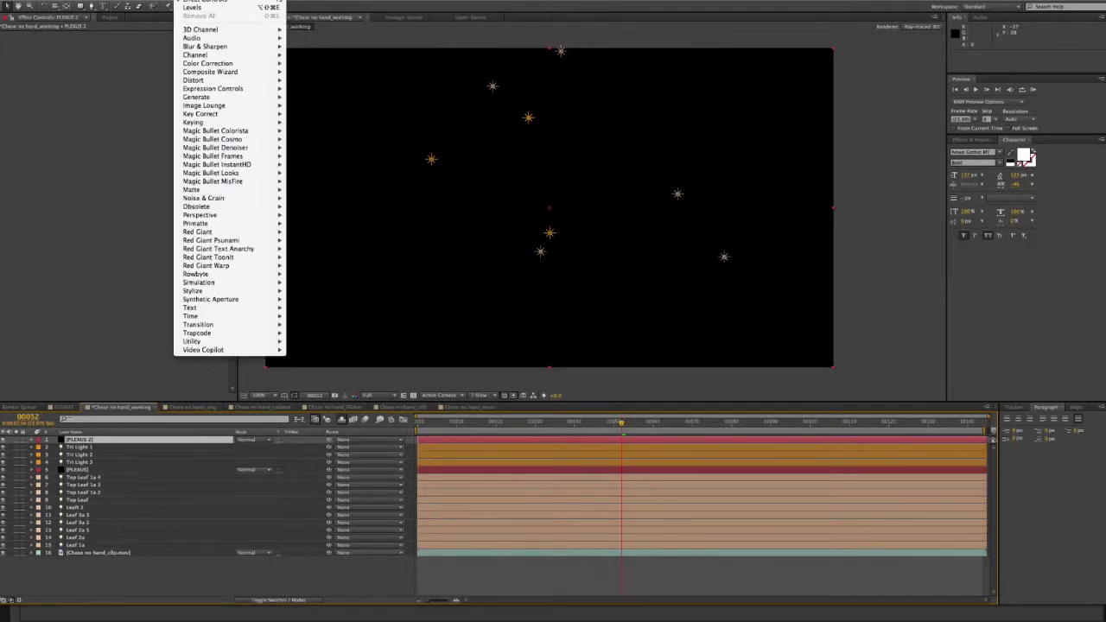
mouse_move(244, 276)
click(305, 274)
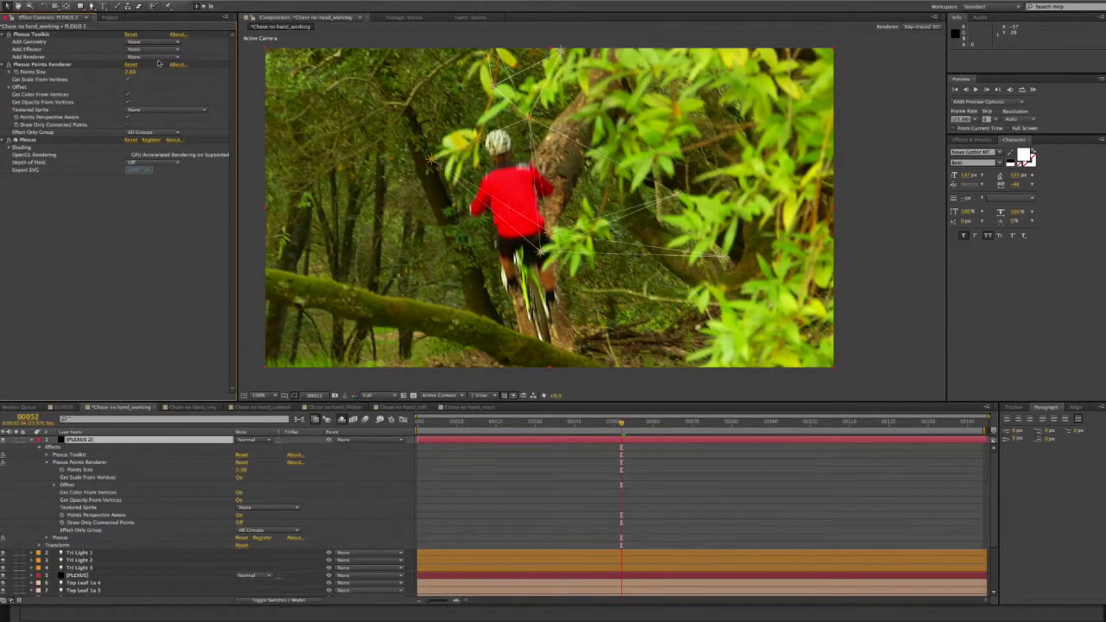
Step: Add a Plexus Layers Object to PLEXUS 2 that uses only point lights whose names begin with Tri
click(160, 48)
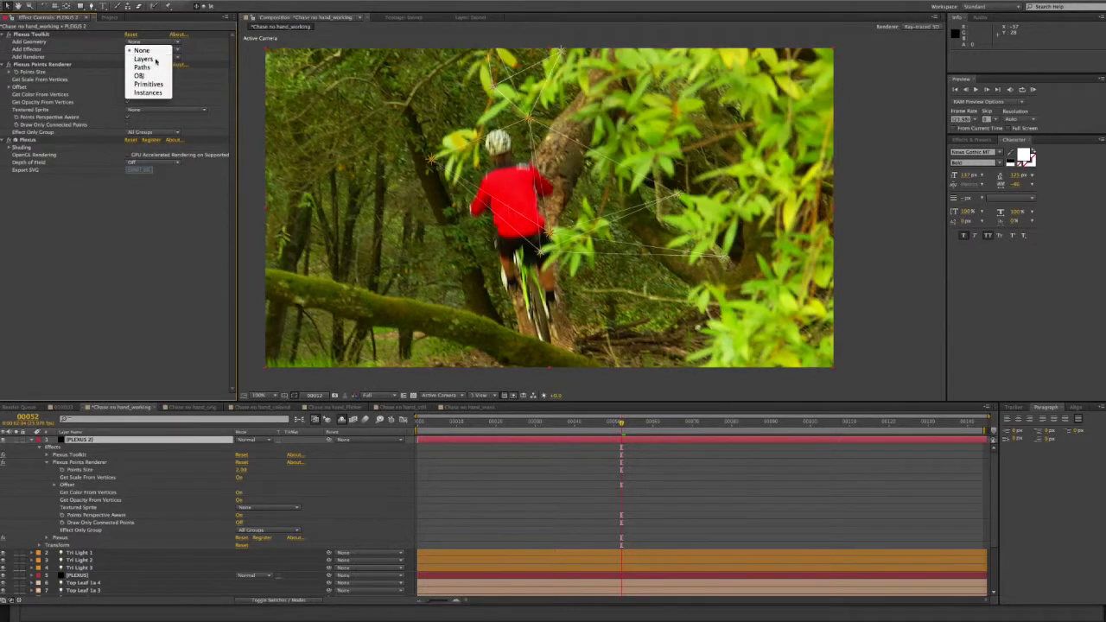
click(143, 55)
click(140, 89)
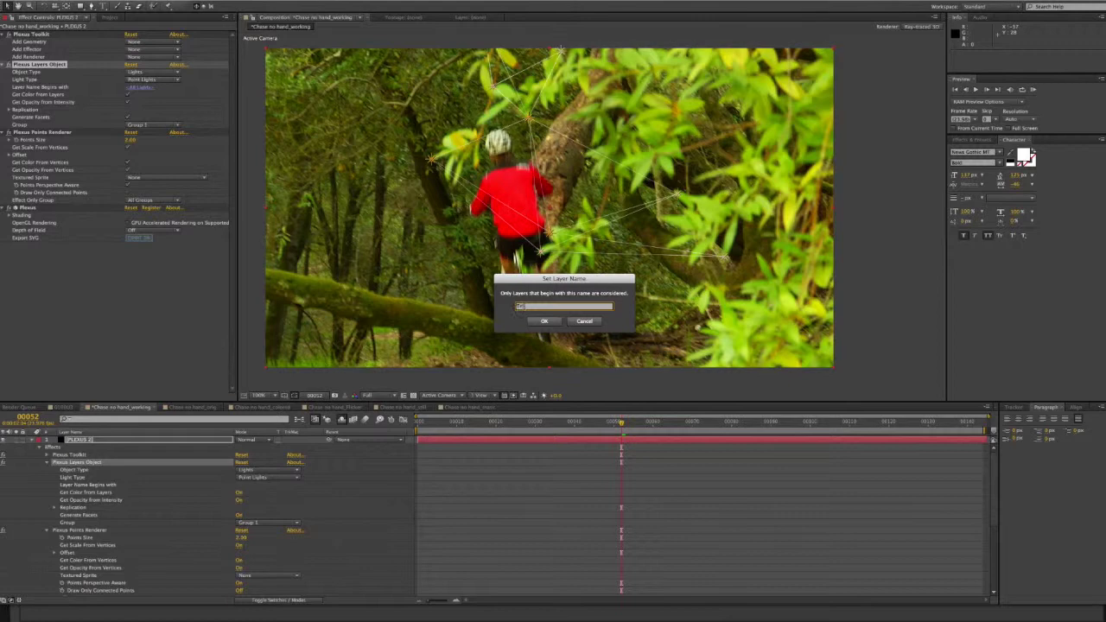
key(Return)
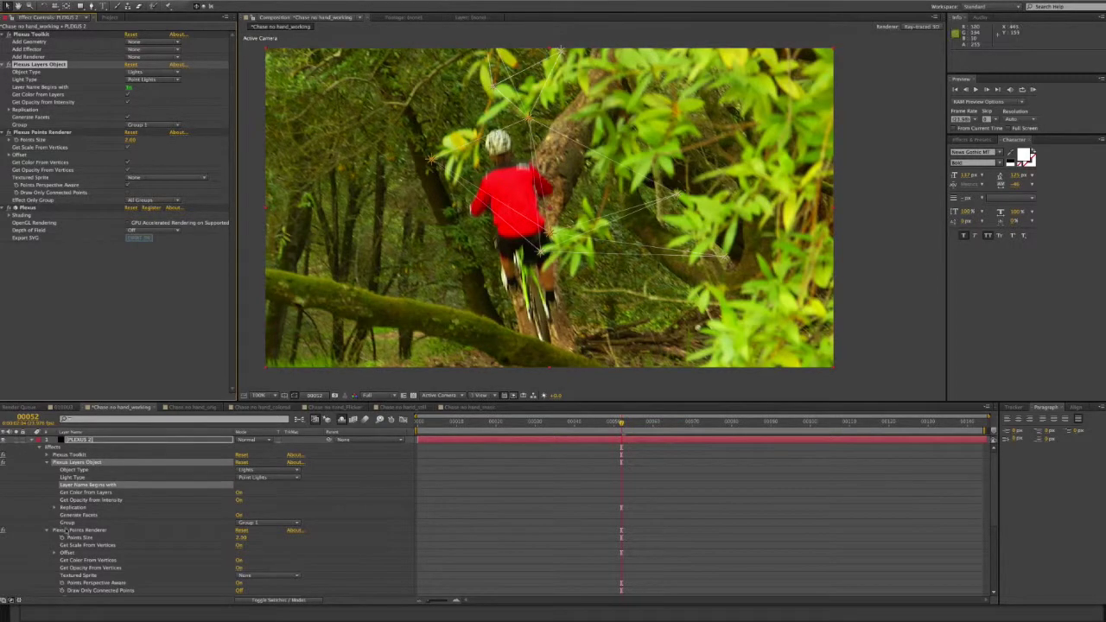
Step: Delete the Plexus Points Renderer from PLEXUS 2 and add a Triangulation renderer in its place
click(20, 135)
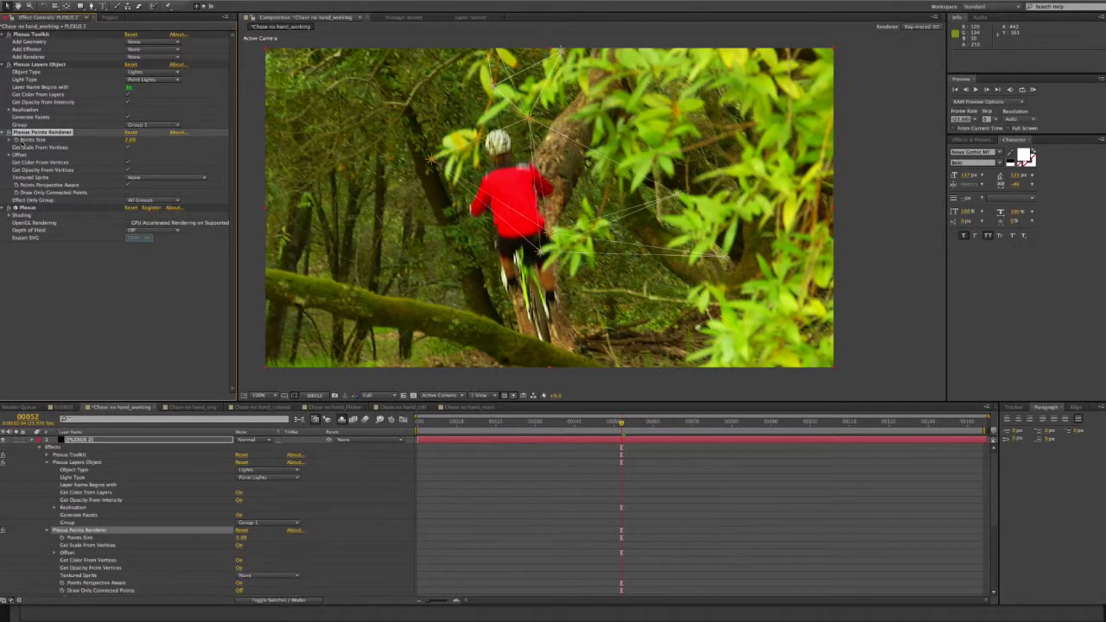
key(Delete)
click(145, 58)
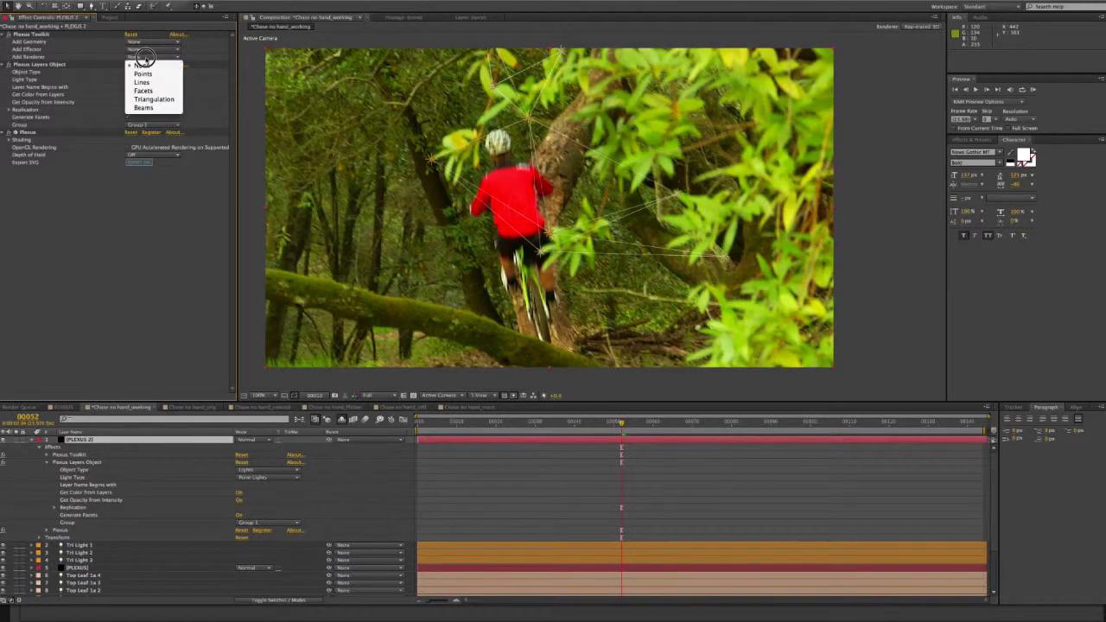
click(141, 99)
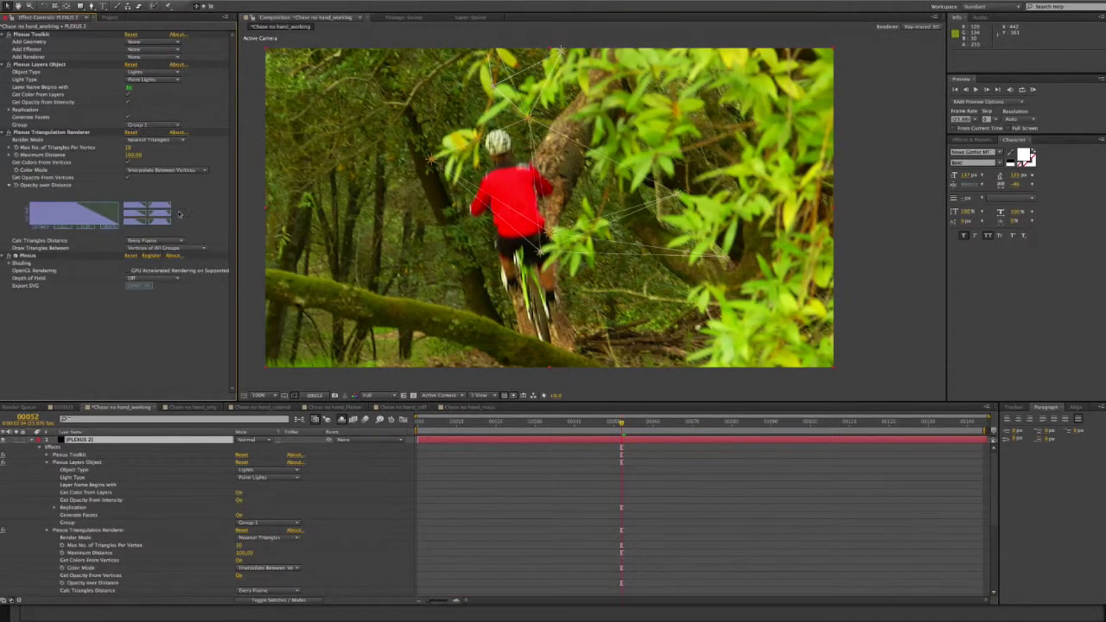
Step: Raise the triangulation's Maximum Distance to about 515 and fill its Opacity over Distance curve to full, checking the triangle at an earlier frame
drag(132, 155, 333, 165)
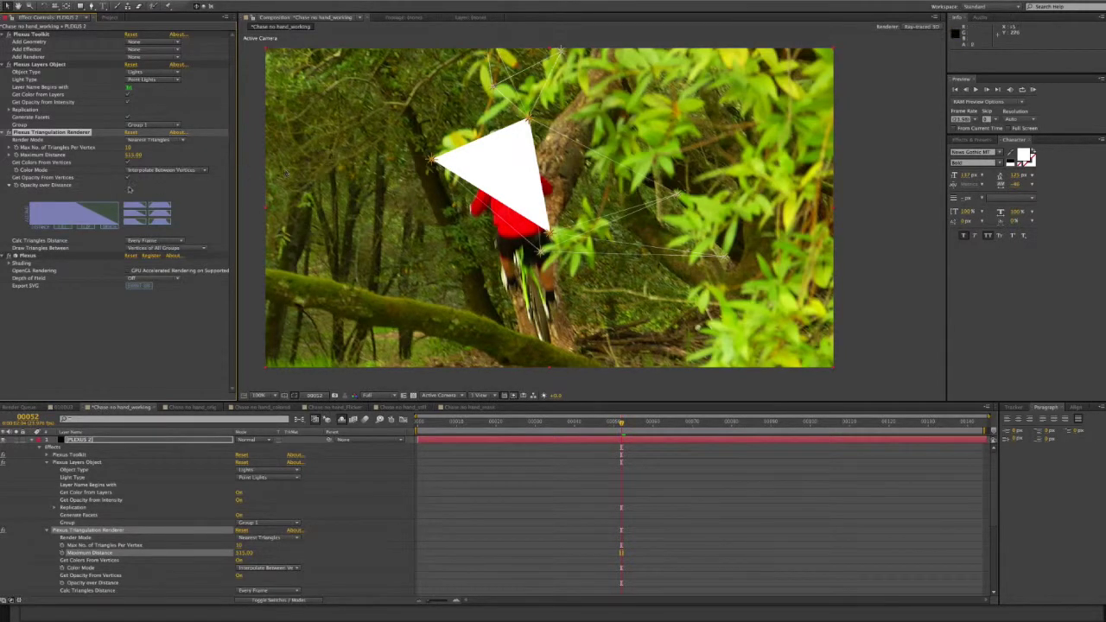
mouse_move(75, 205)
mouse_down()
mouse_move(121, 204)
mouse_move(75, 206)
mouse_up()
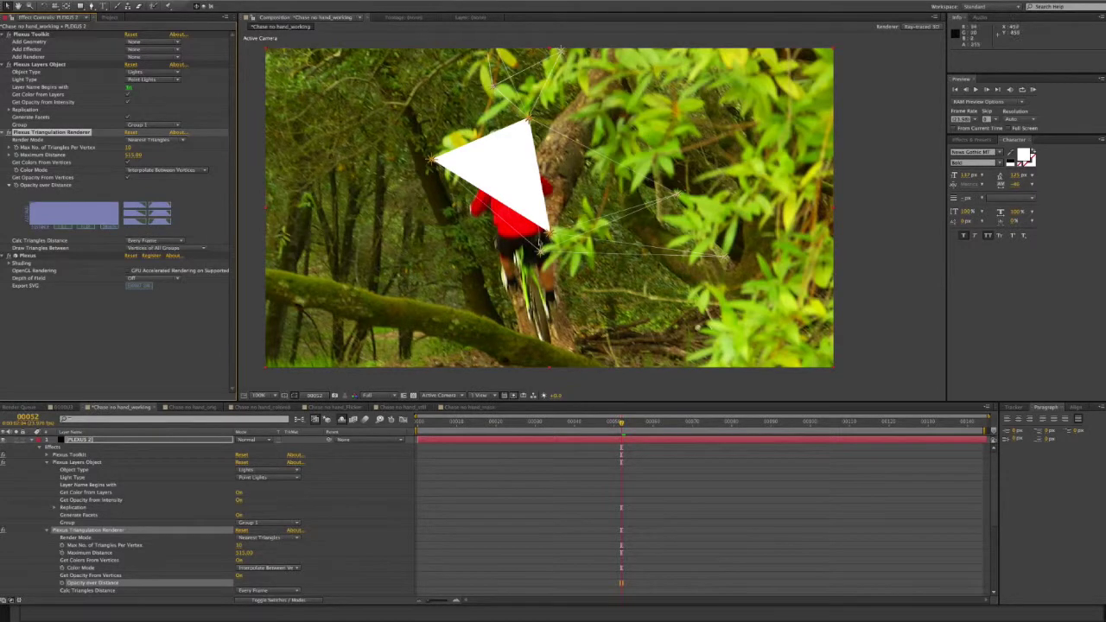
drag(623, 424, 550, 426)
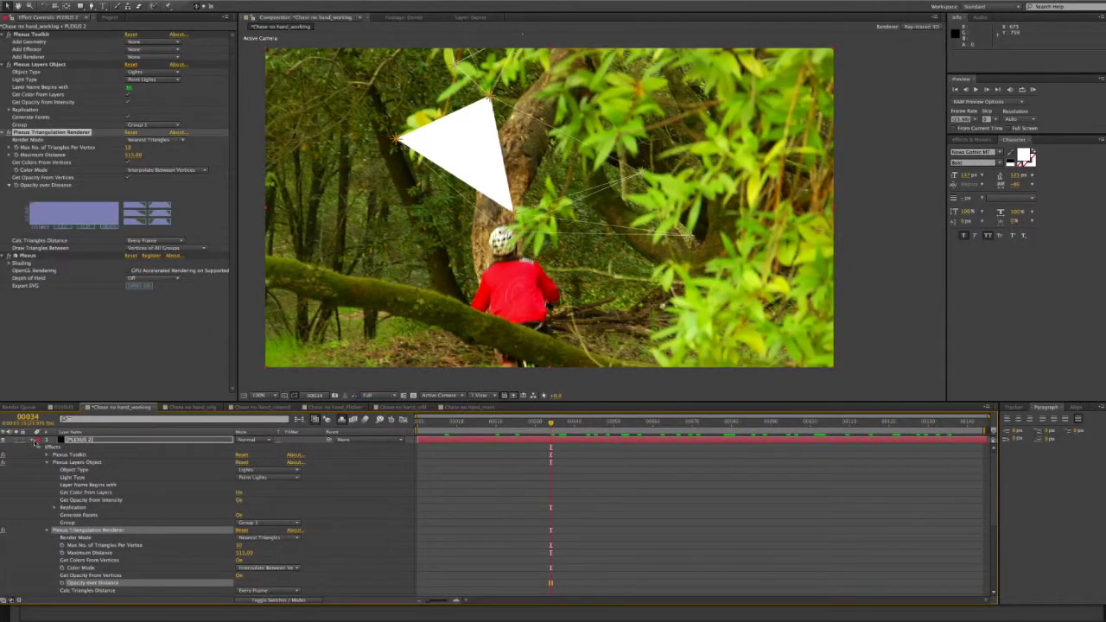
Step: Pre-compose PLEXUS 2 and the three Tri Light layers into a composition named PLEXUS MATTE, moving all attributes
click(37, 440)
click(74, 442)
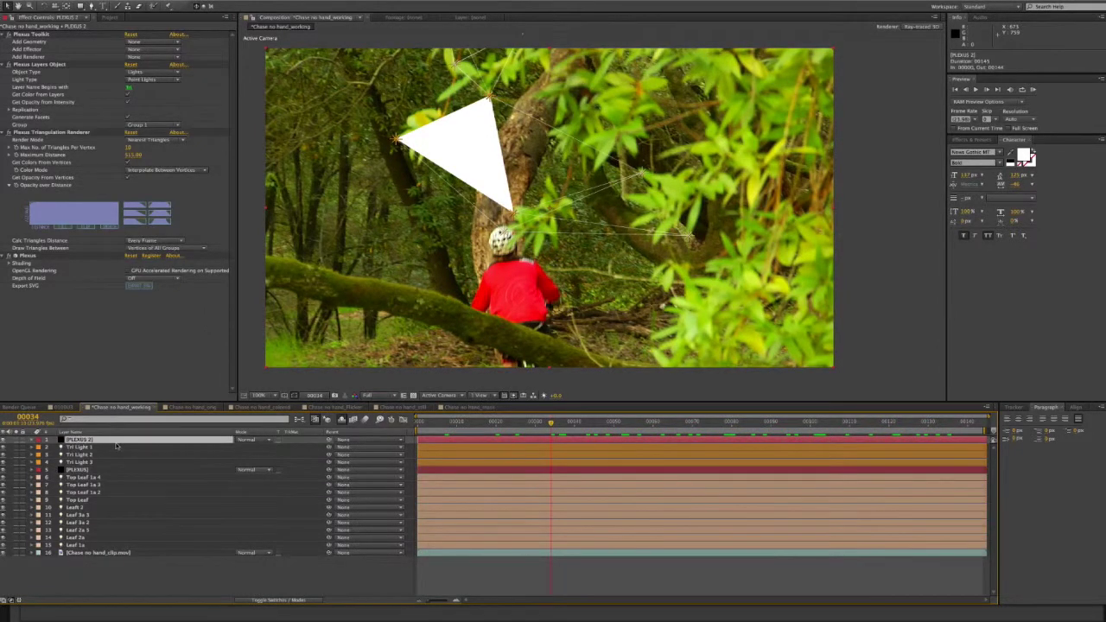
shift+click(79, 462)
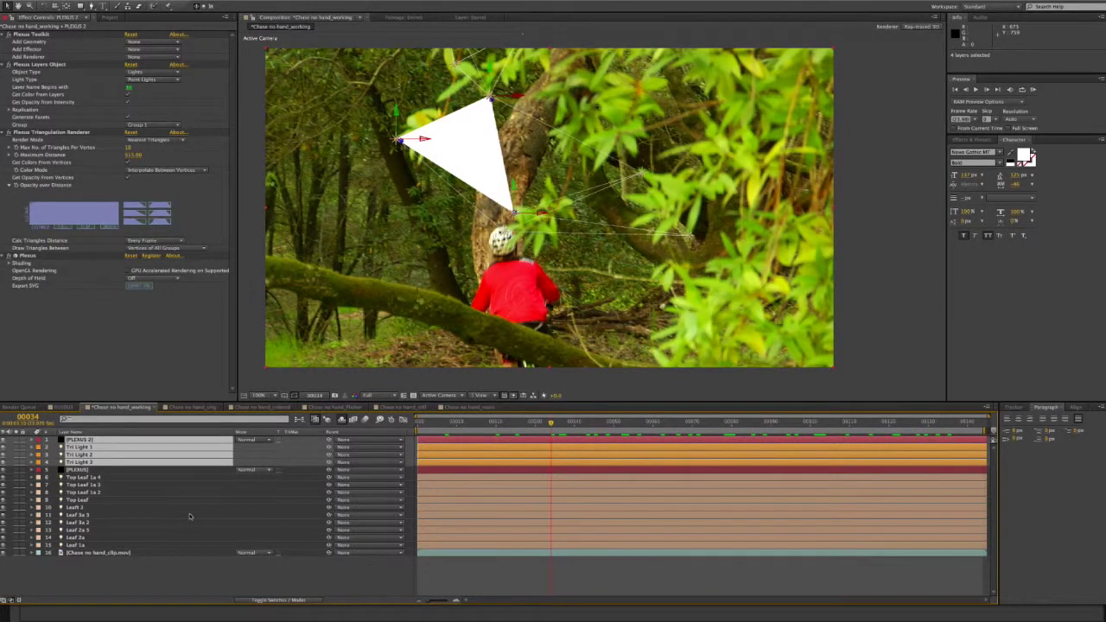
key(ctrl+shift+c)
text(PLEXUS MATTE)
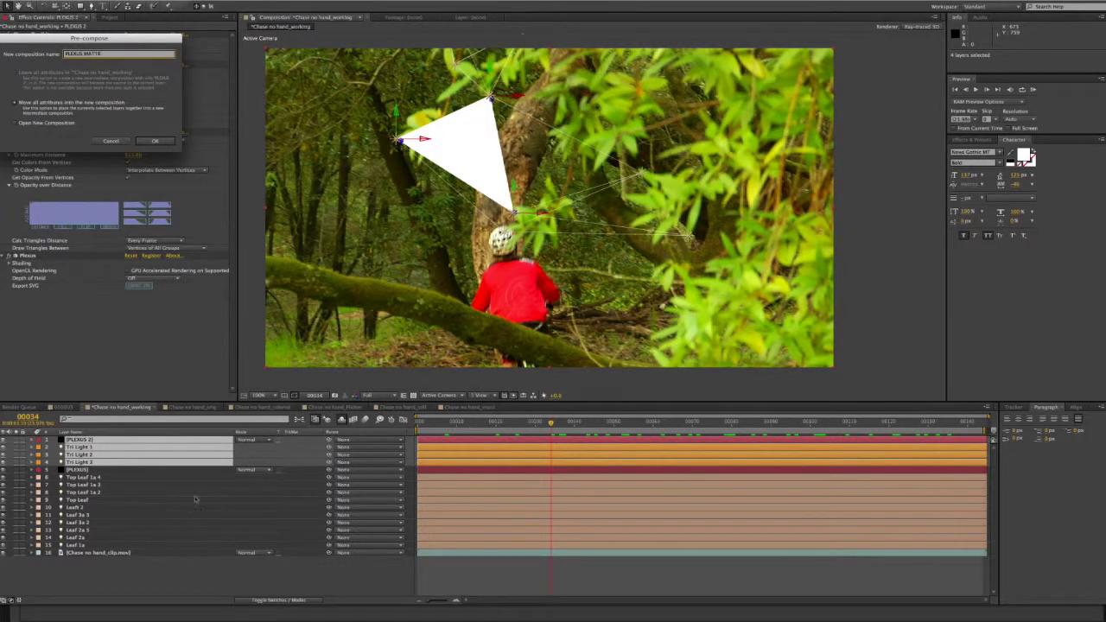
click(154, 140)
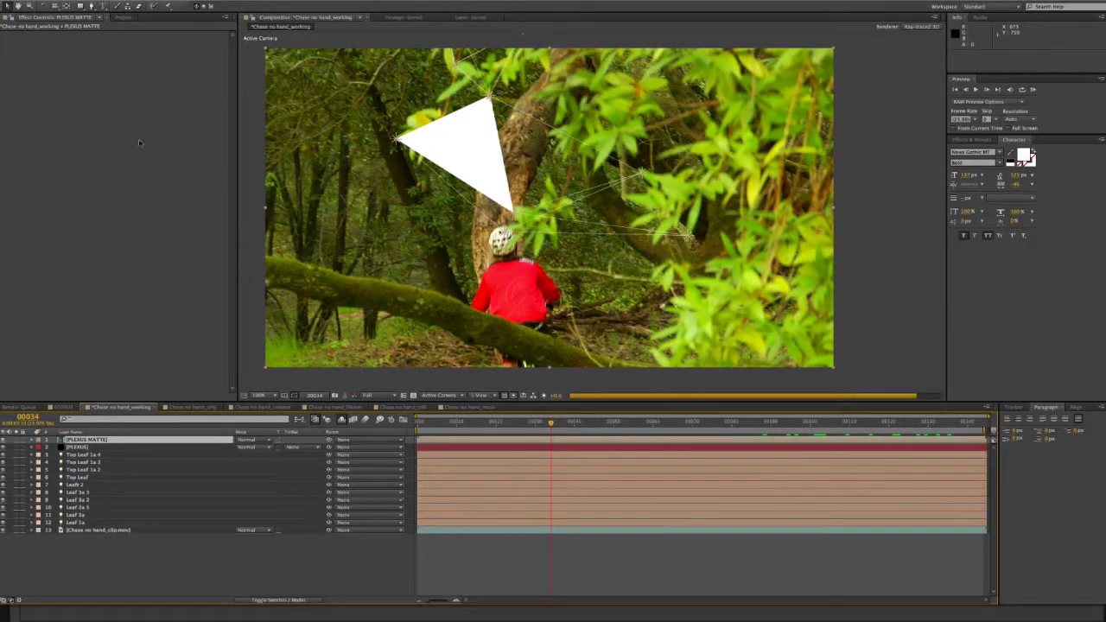
Step: Duplicate the Chase no hand_clip.mov layer, place the copy directly below PLEXUS MATTE and set its track matte to Luma
click(81, 531)
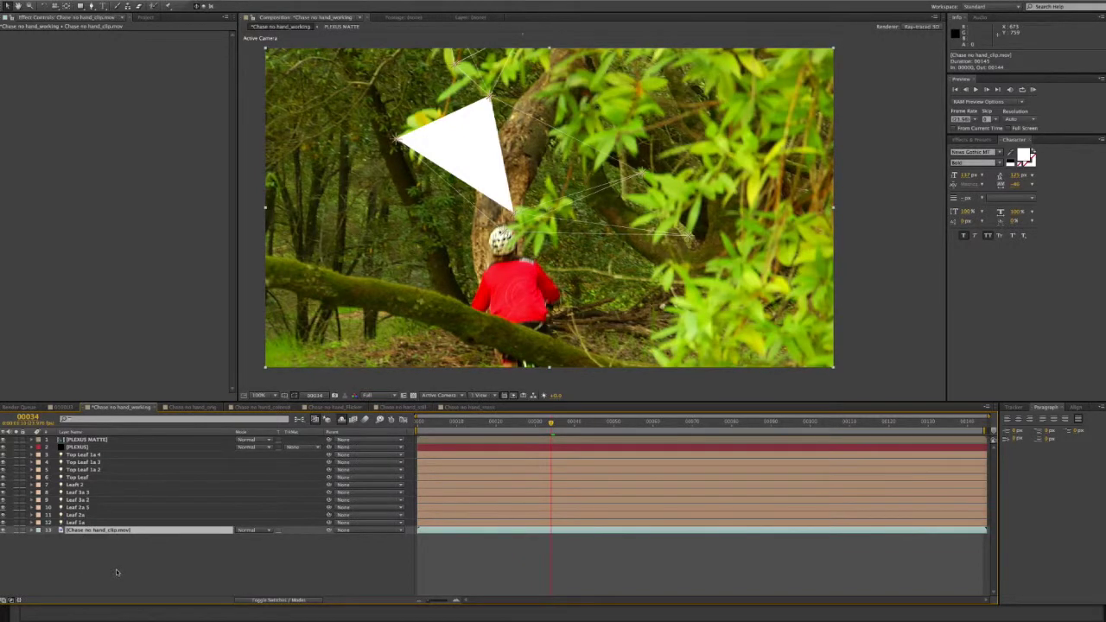
key(ctrl+d)
drag(80, 531, 78, 443)
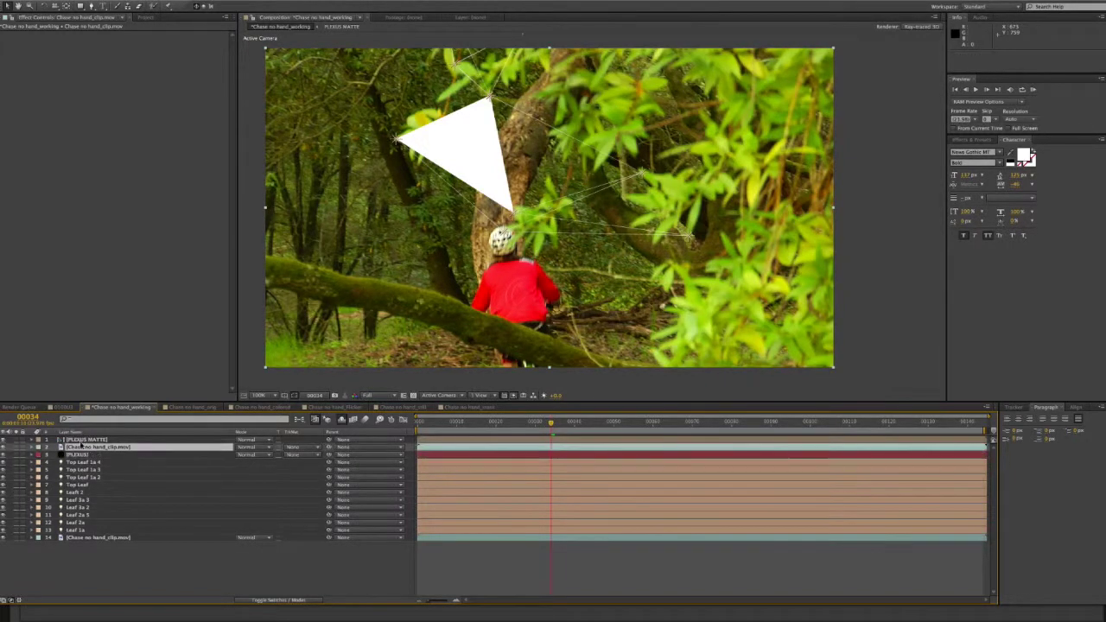
click(299, 448)
click(298, 492)
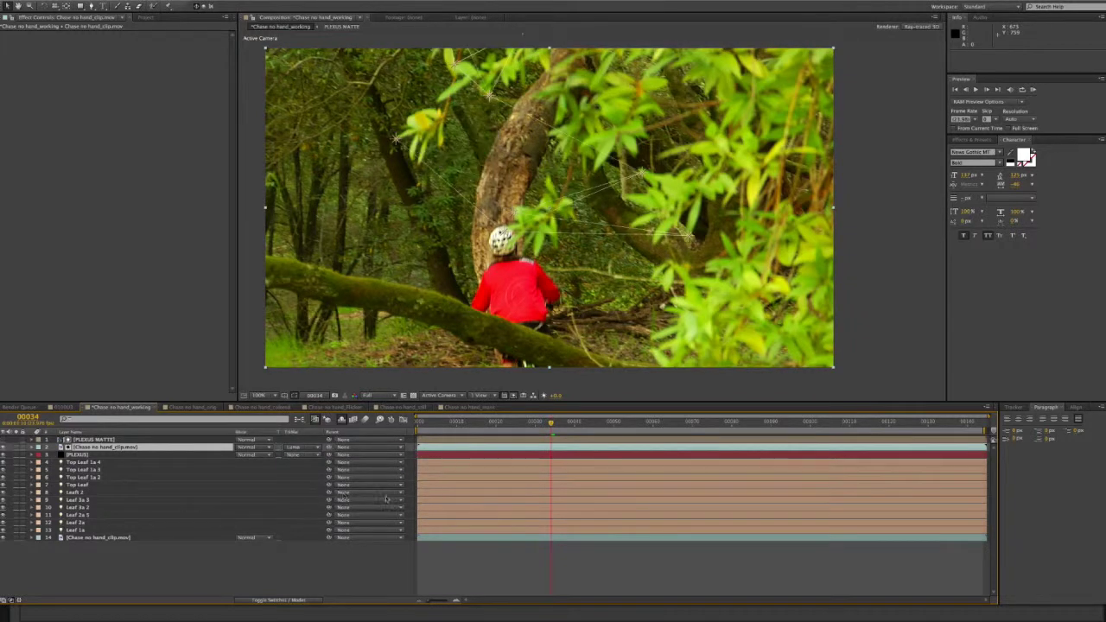
Step: Move the PLEXUS MATTE layer and its matted clip copy together below the PLEXUS layer
drag(550, 422, 687, 423)
click(94, 439)
shift+click(92, 448)
drag(92, 440, 91, 463)
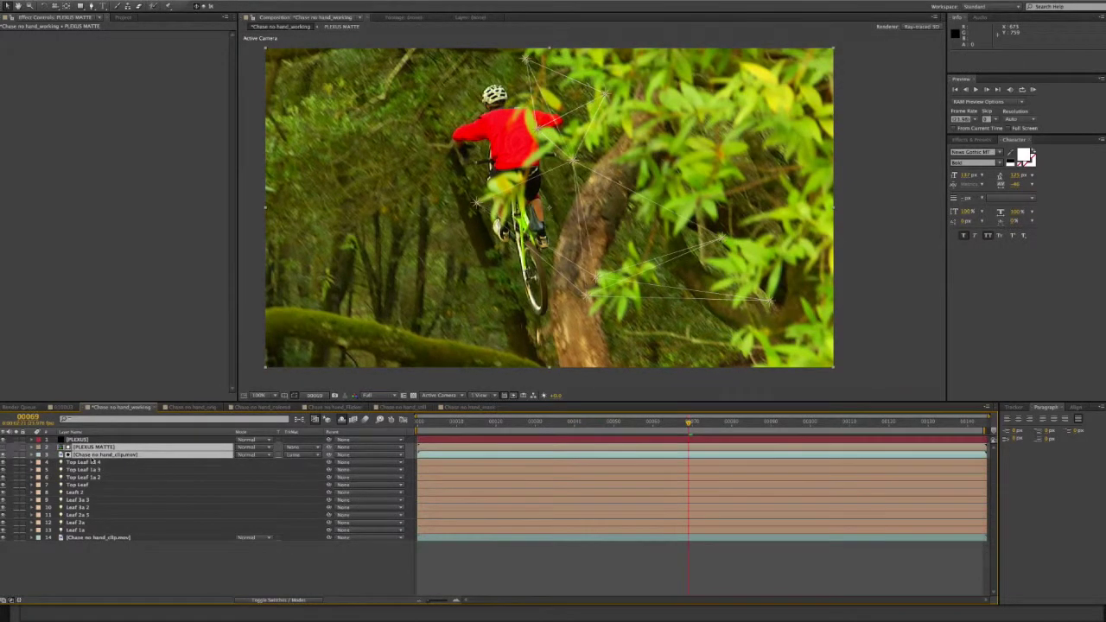
key(ctrl+z)
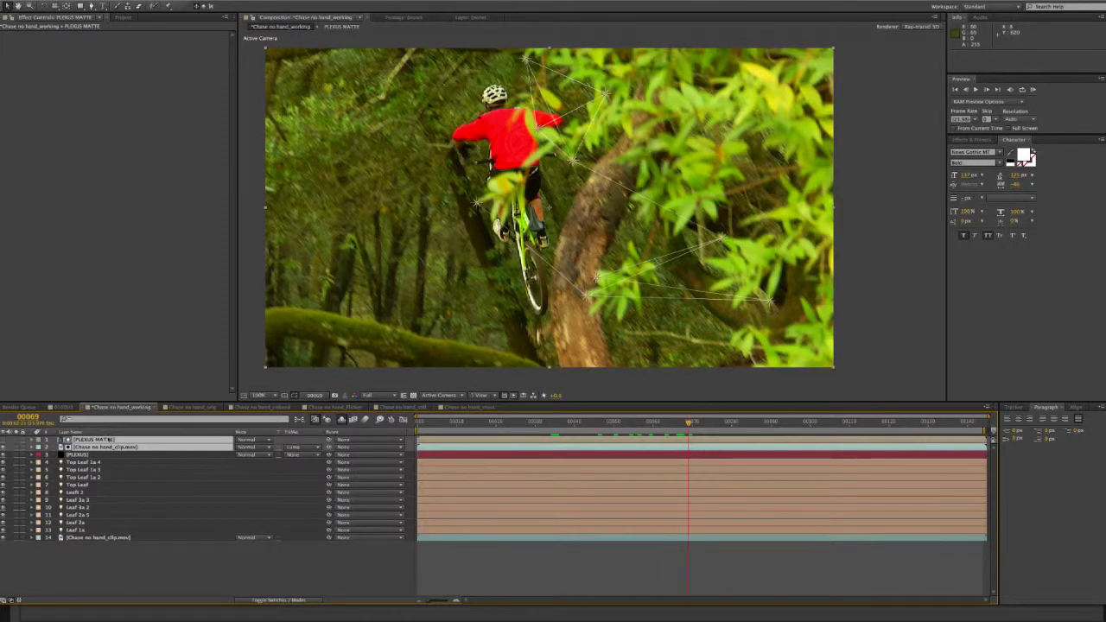
drag(104, 444, 103, 463)
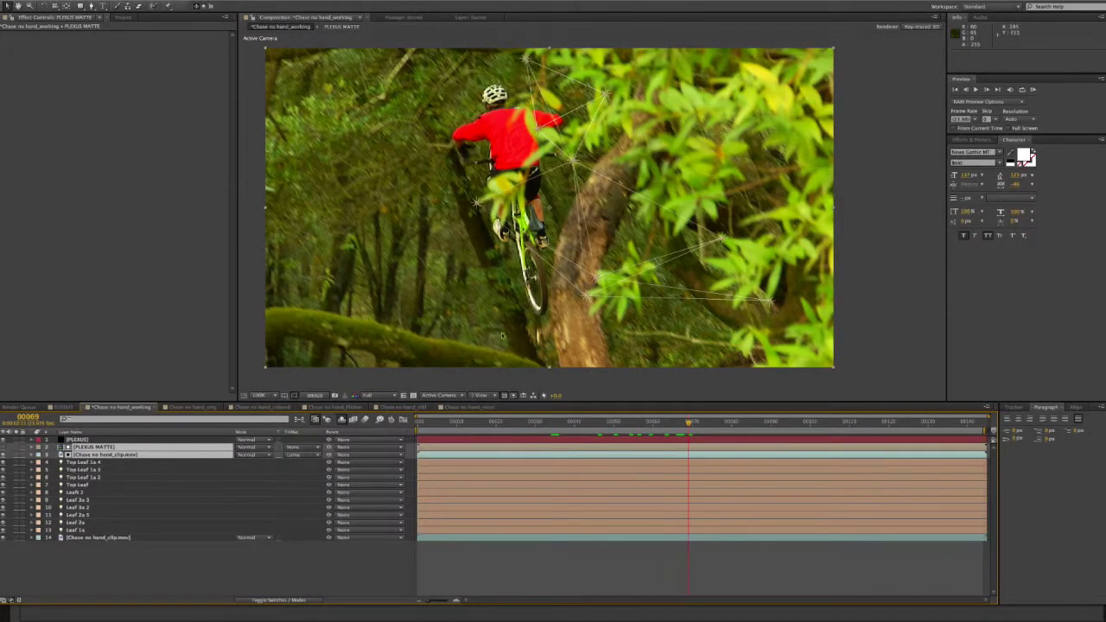
click(149, 594)
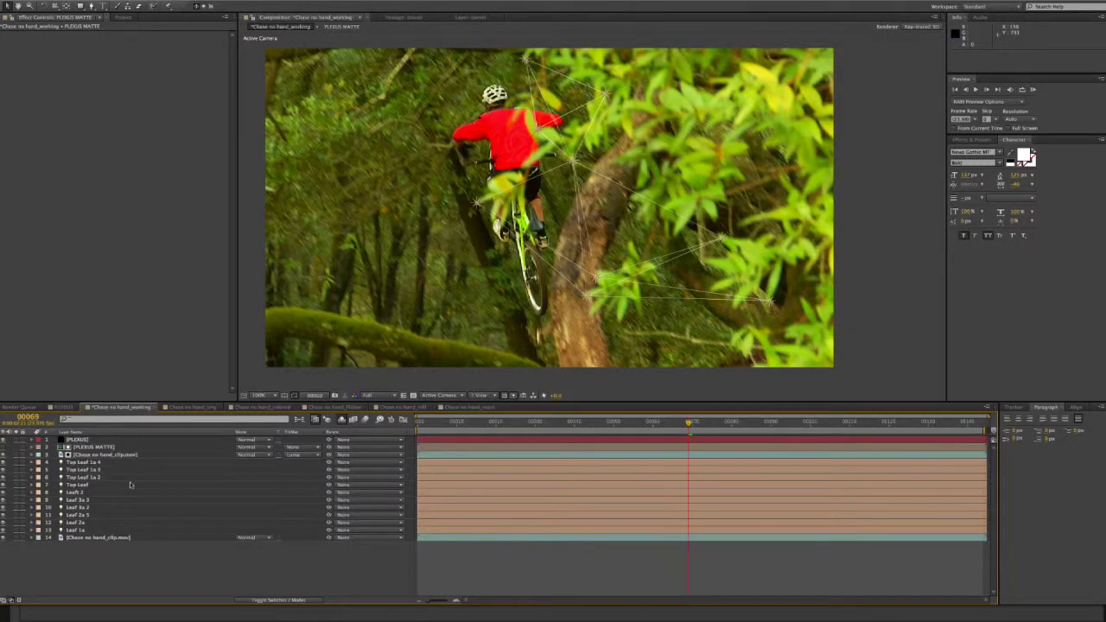
Step: Scale the matted Chase no hand_clip.mov copy up to about 212%
click(112, 446)
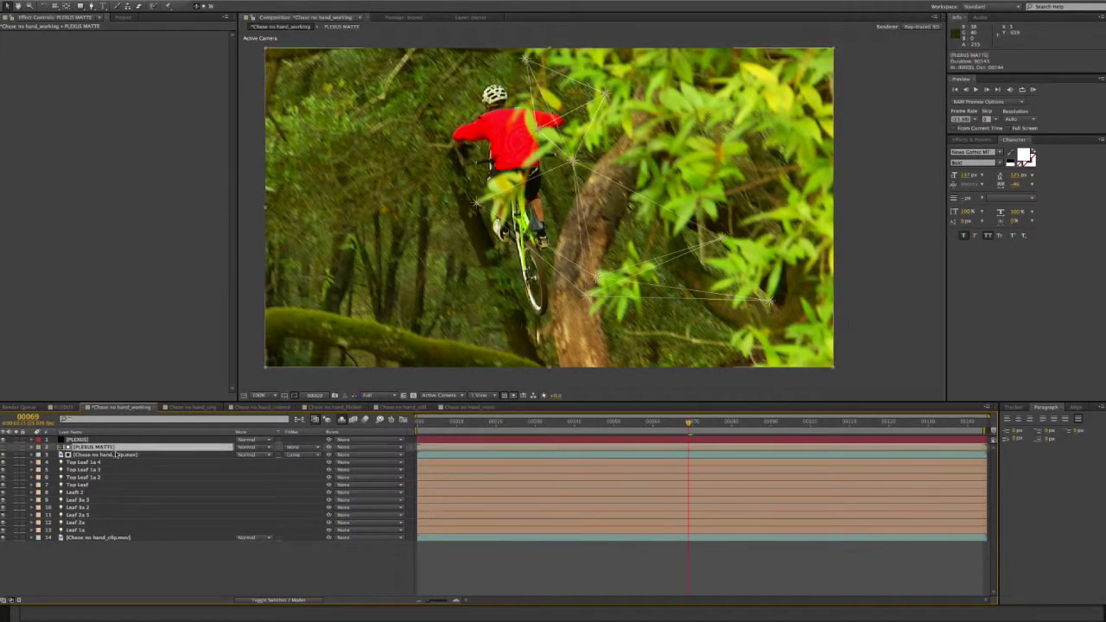
click(112, 456)
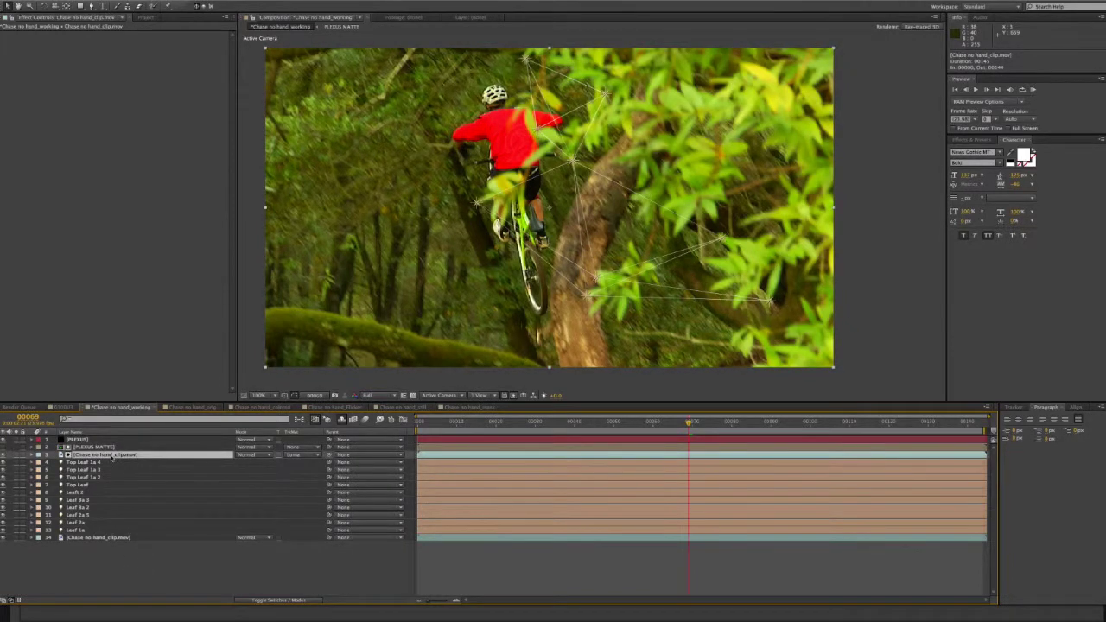
key(s)
drag(266, 465, 314, 464)
key(Return)
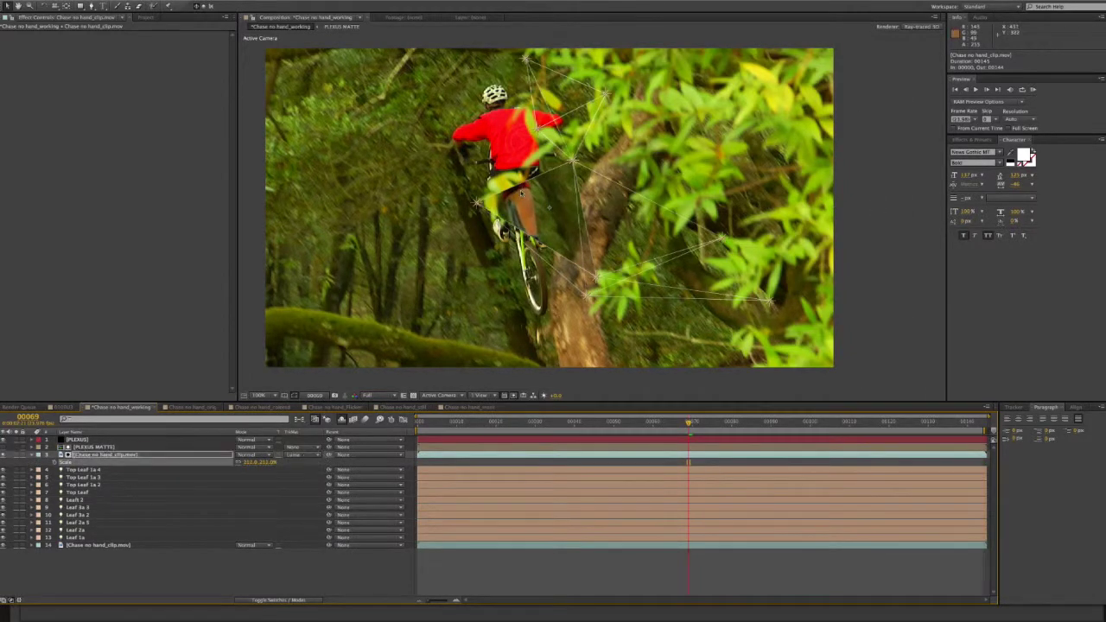
Step: Scrub through the working composition to examine the enlarged footage inside the triangle matte, and compare it with Chase no hand_orig
drag(529, 200, 560, 244)
drag(584, 298, 560, 318)
drag(691, 424, 499, 422)
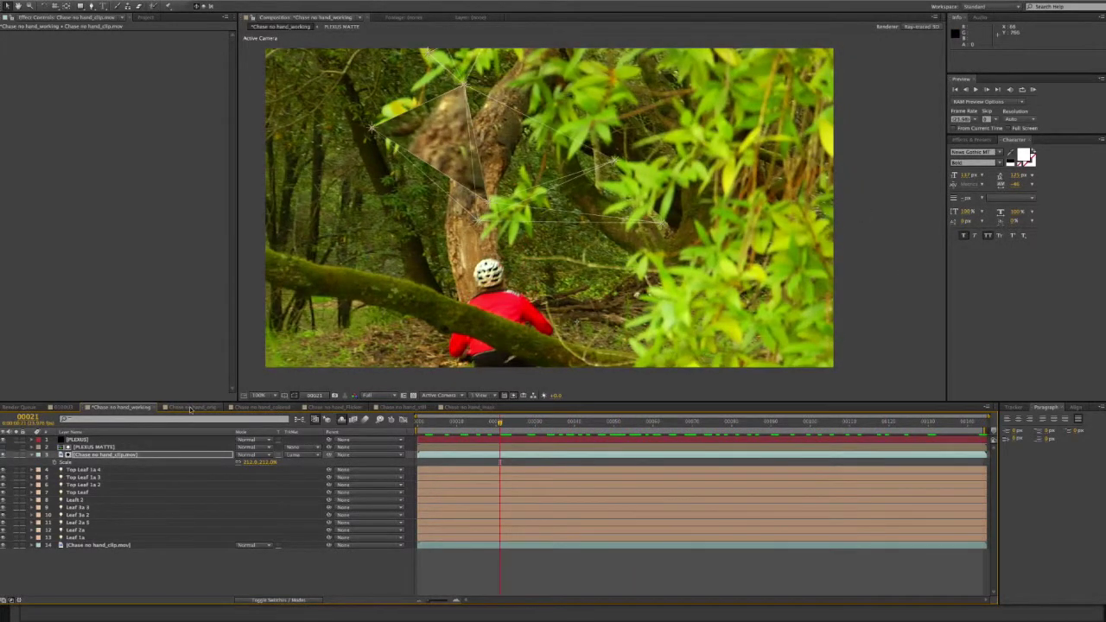
click(191, 407)
drag(461, 423, 729, 425)
Step: Examine the Change to Color effect on the matted Chase no hand_clip.mov layer in the Chase no hand_colored composition
click(247, 407)
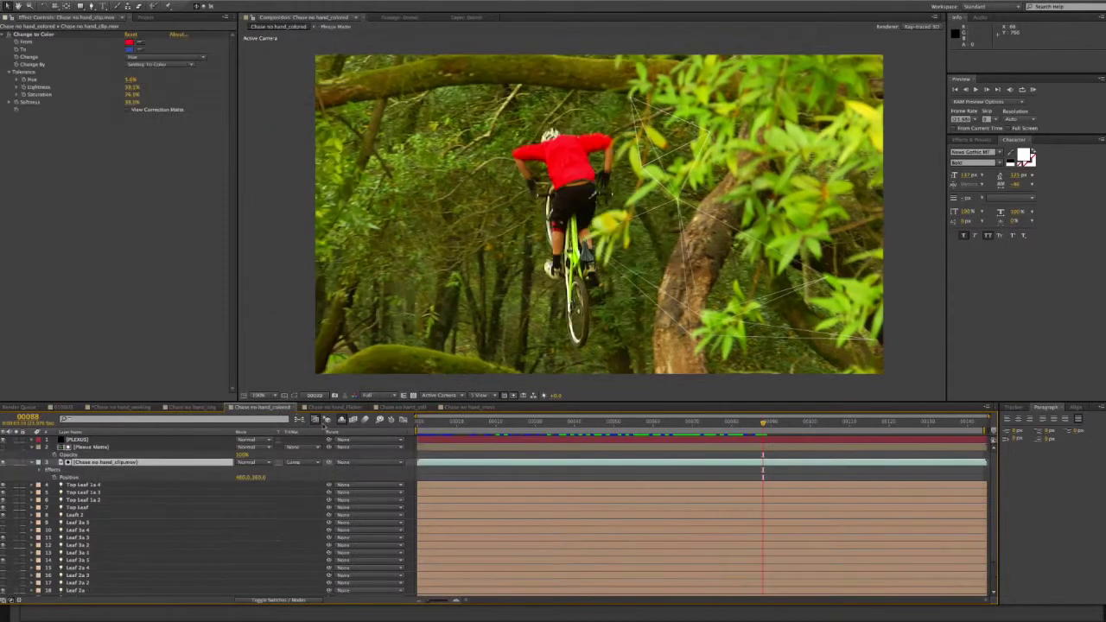
drag(494, 422, 542, 423)
click(97, 463)
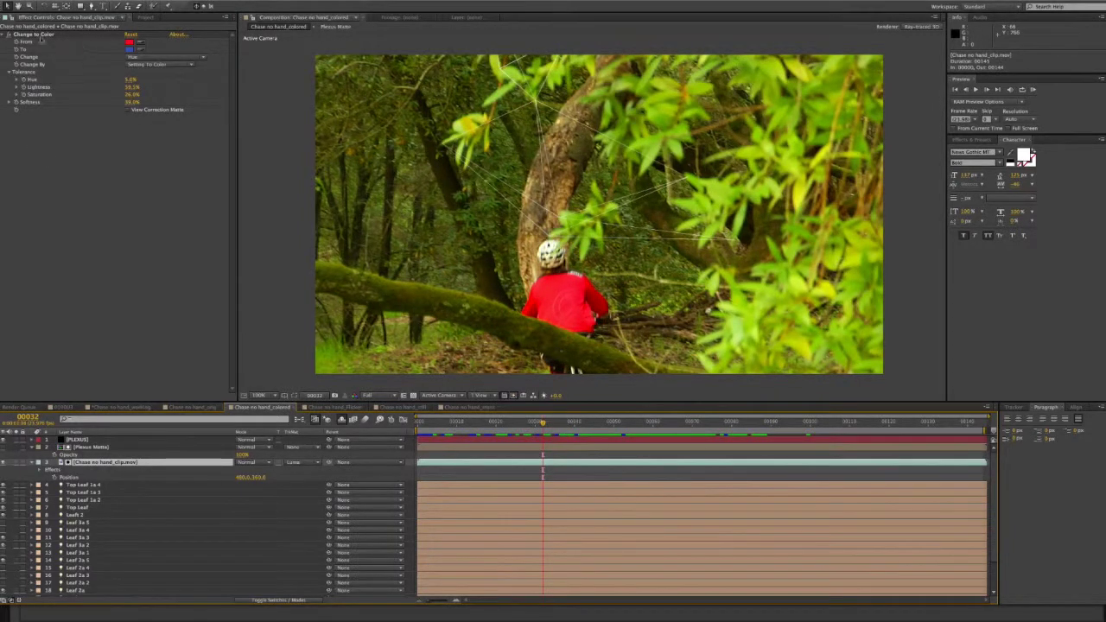
click(35, 34)
Step: Examine the Plexus Matte opacity keyframes and the matted clip's Hue/Saturation effect in the Chase no hand_Flicker composition
click(336, 407)
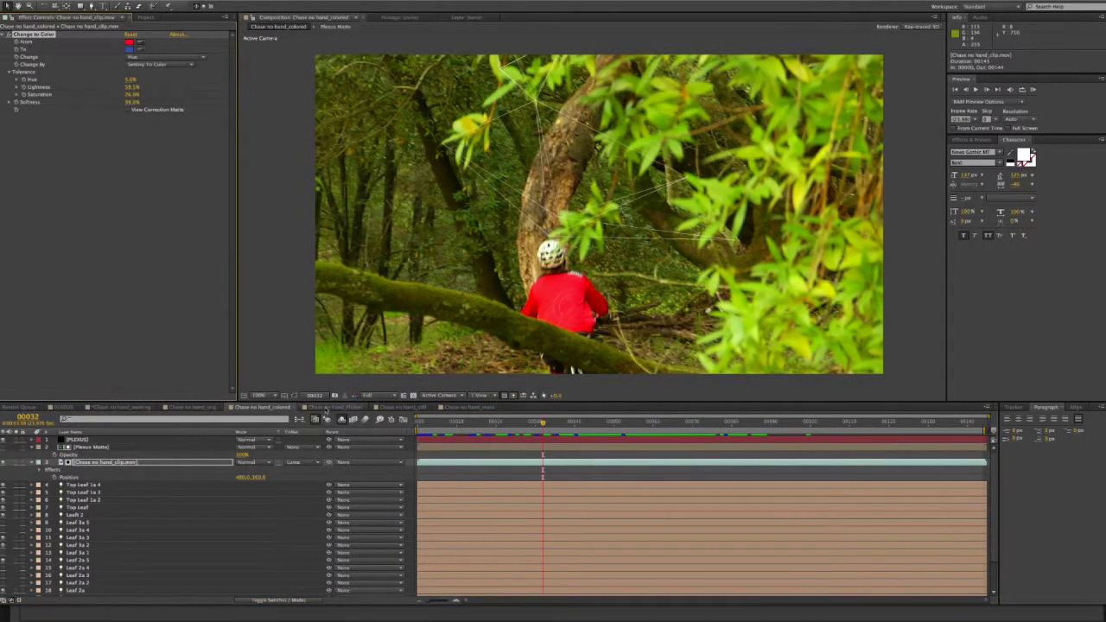
drag(590, 422, 582, 423)
click(92, 447)
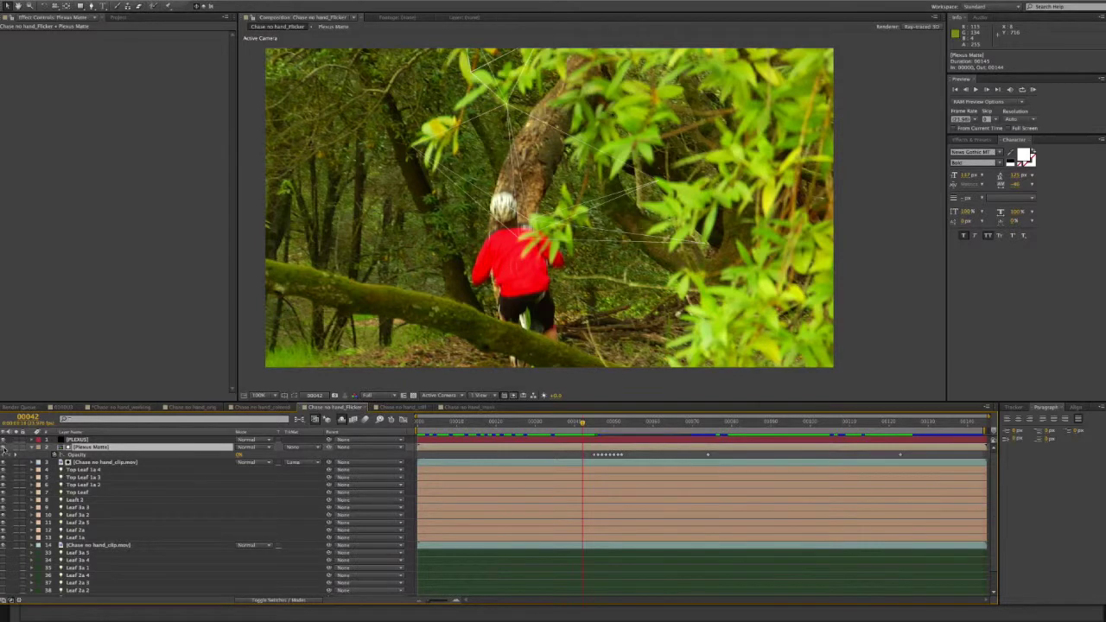
drag(584, 422, 641, 422)
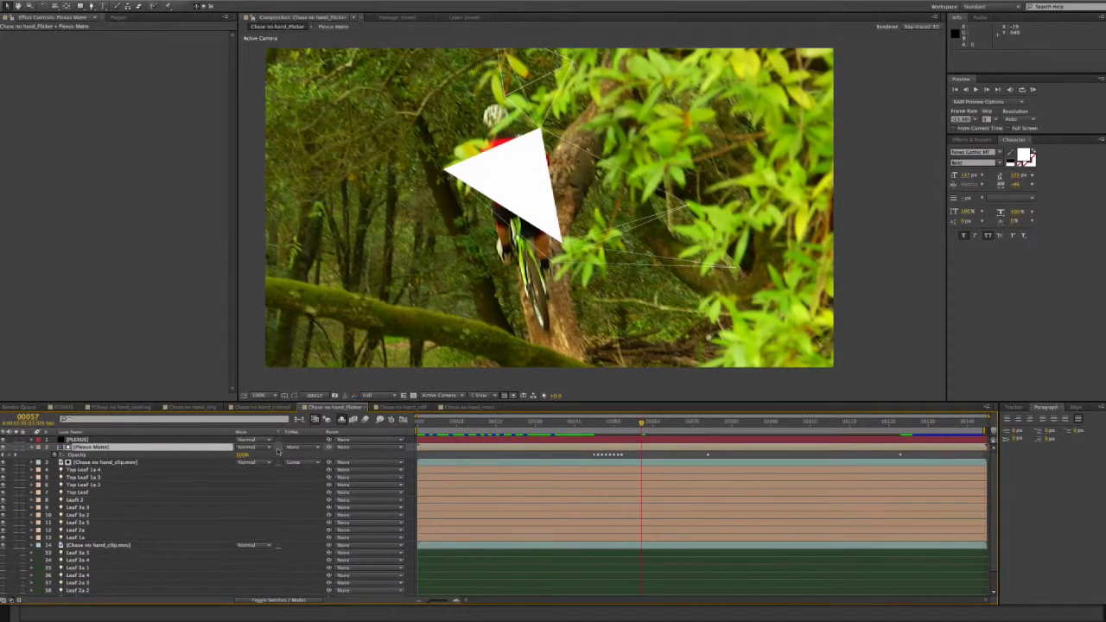
click(4, 448)
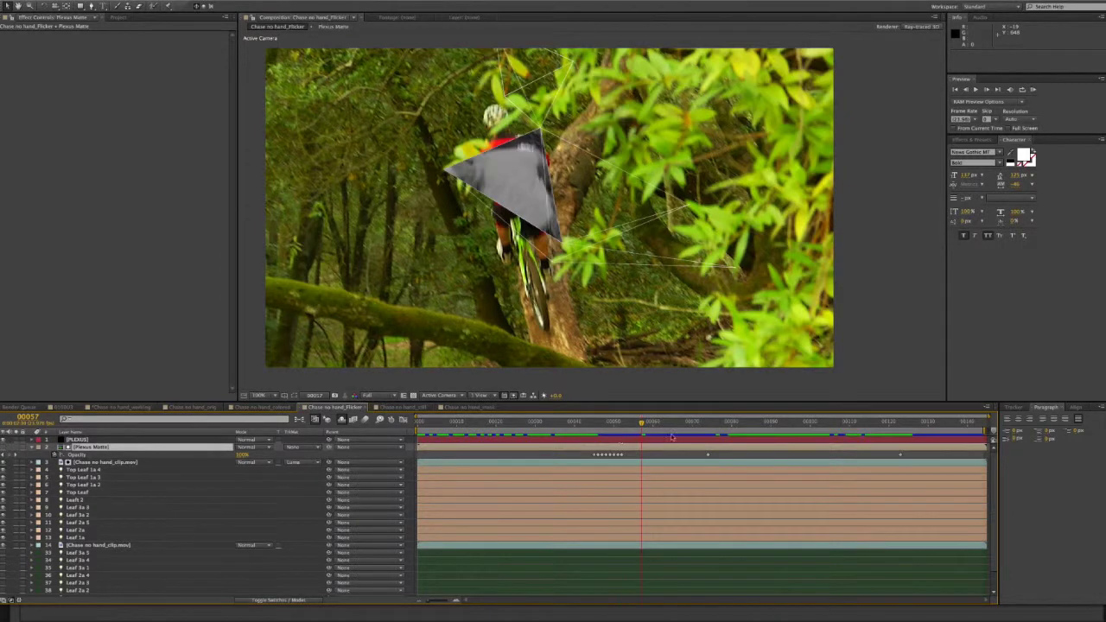
mouse_move(640, 423)
mouse_down()
mouse_move(572, 422)
mouse_move(652, 423)
mouse_up()
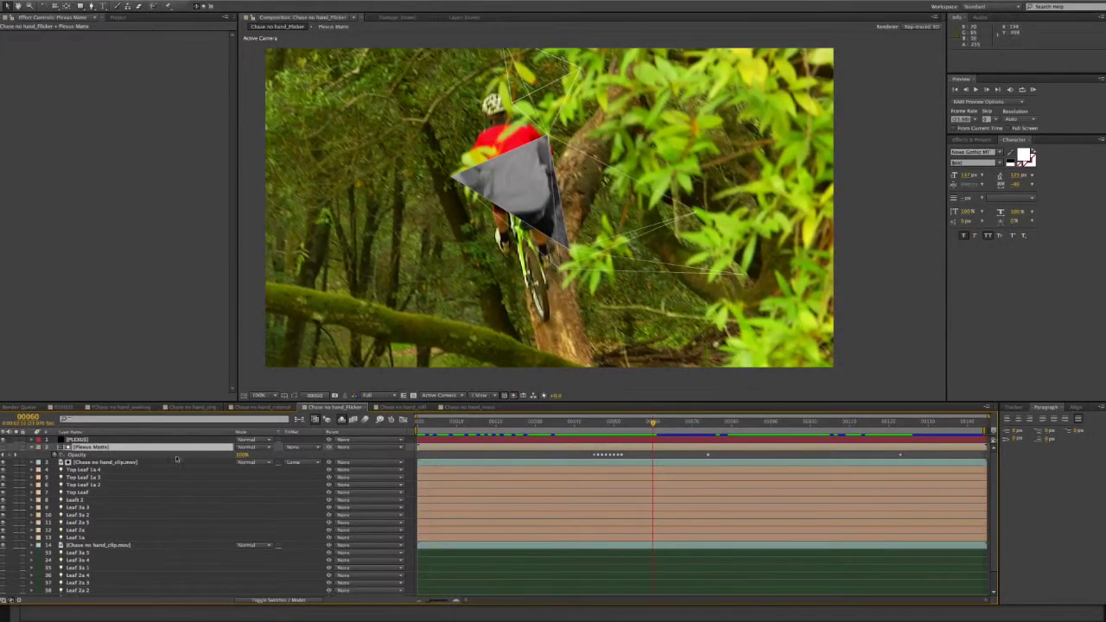
click(121, 463)
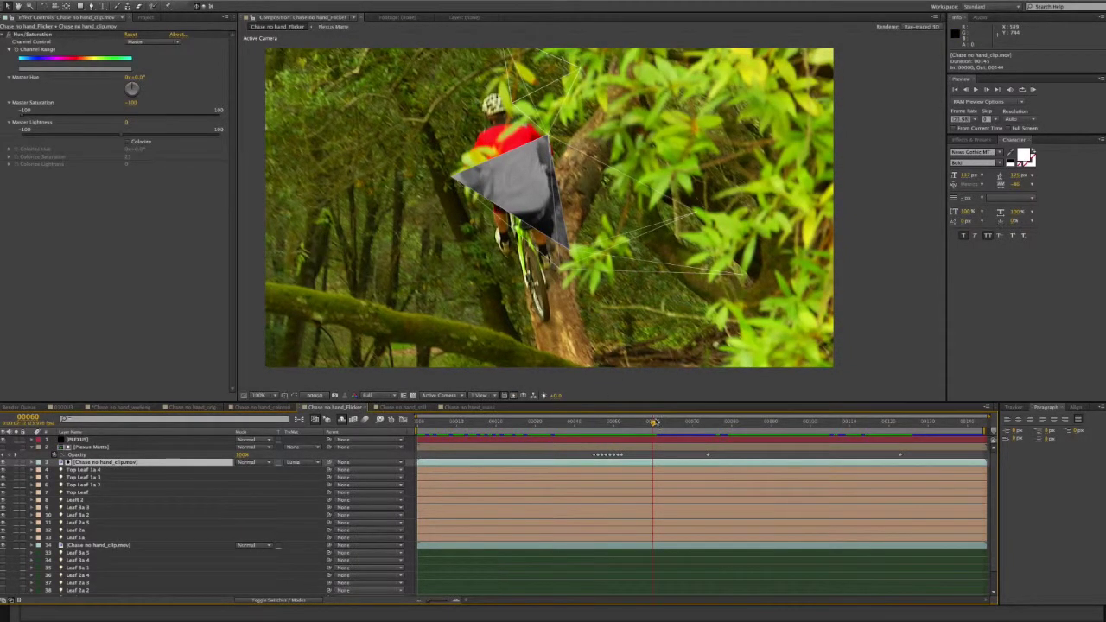
drag(654, 425, 911, 436)
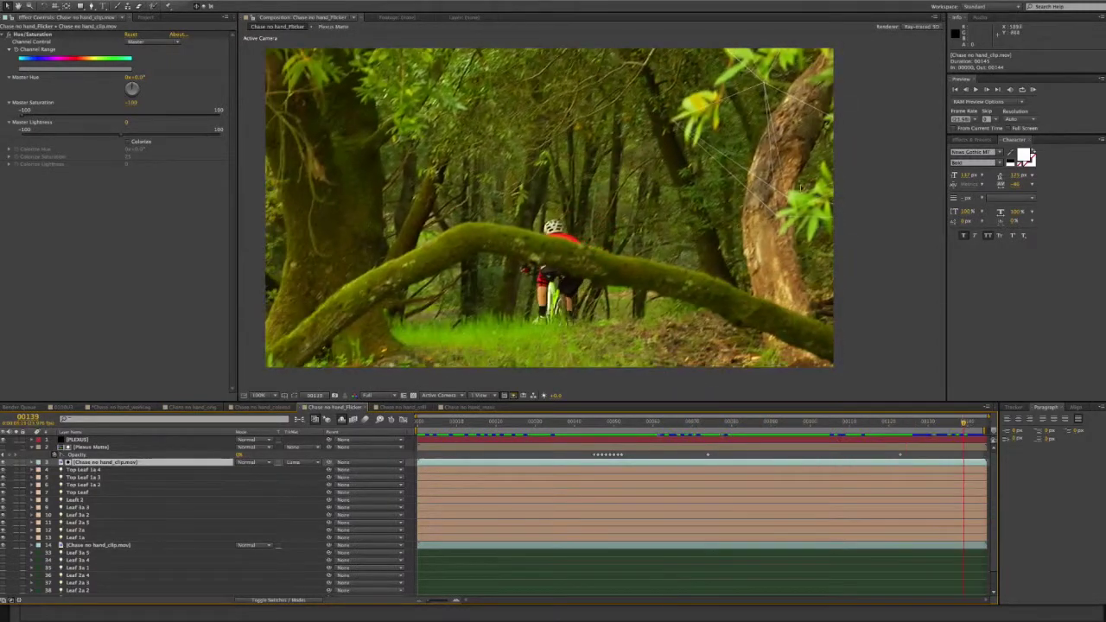
Step: In the Chase no hand_still composition, enable time remapping on the matted clip with a keyframe at frame 51
click(415, 407)
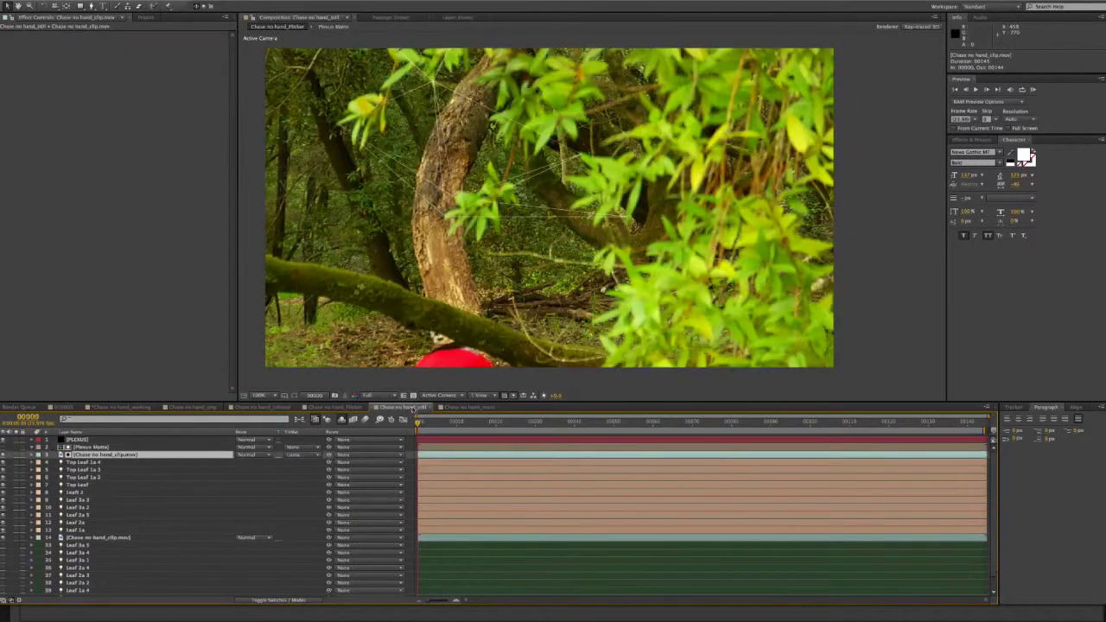
drag(416, 421, 610, 426)
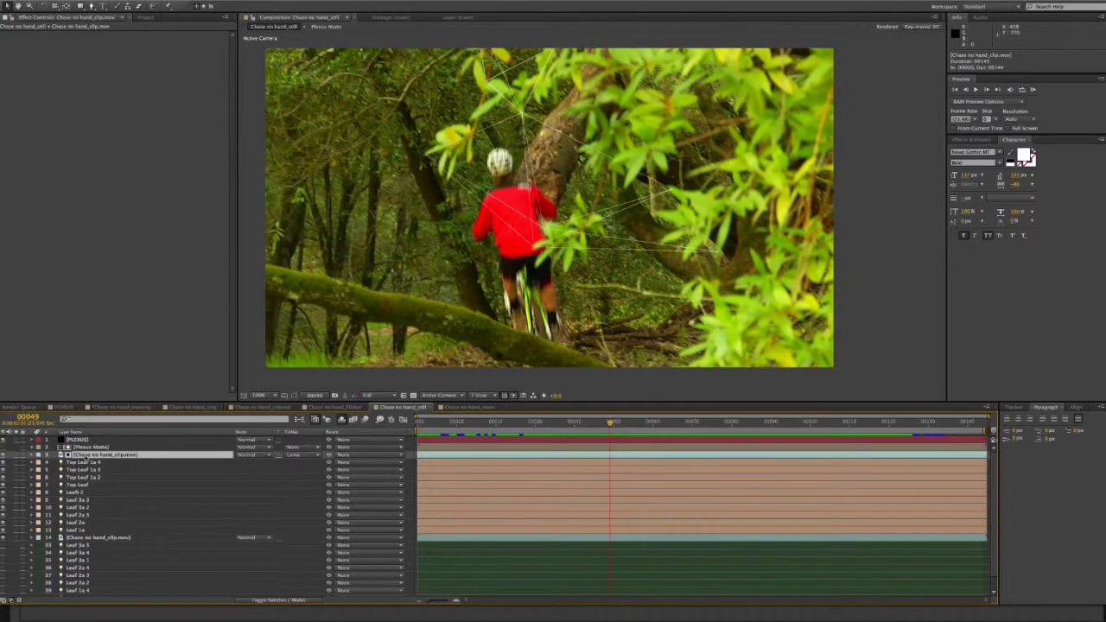
key(ctrl+alt+t)
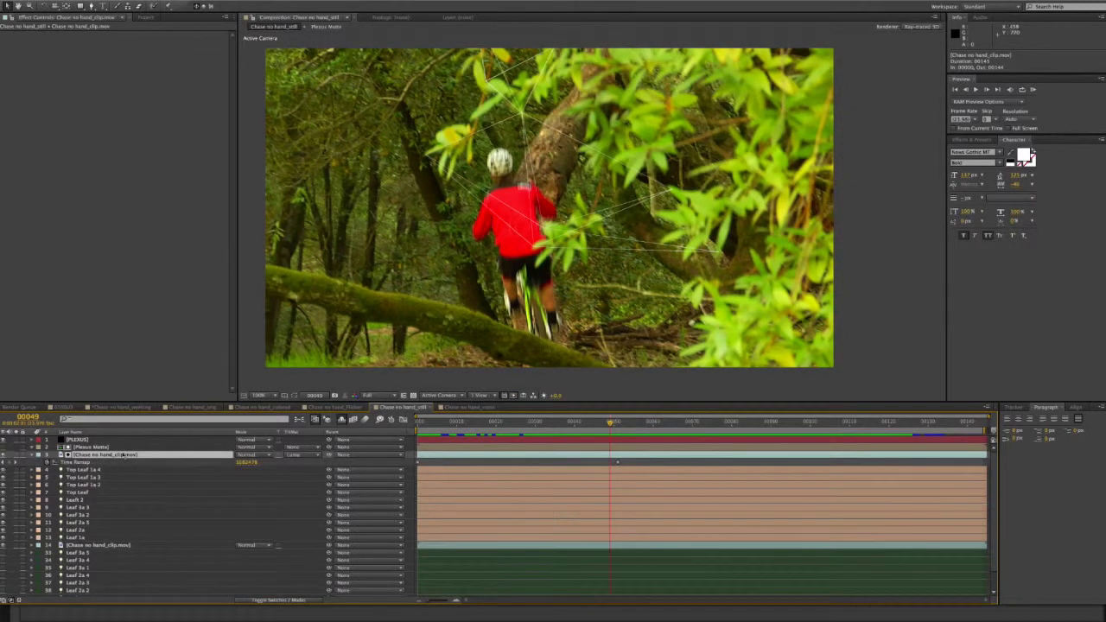
drag(610, 423, 617, 423)
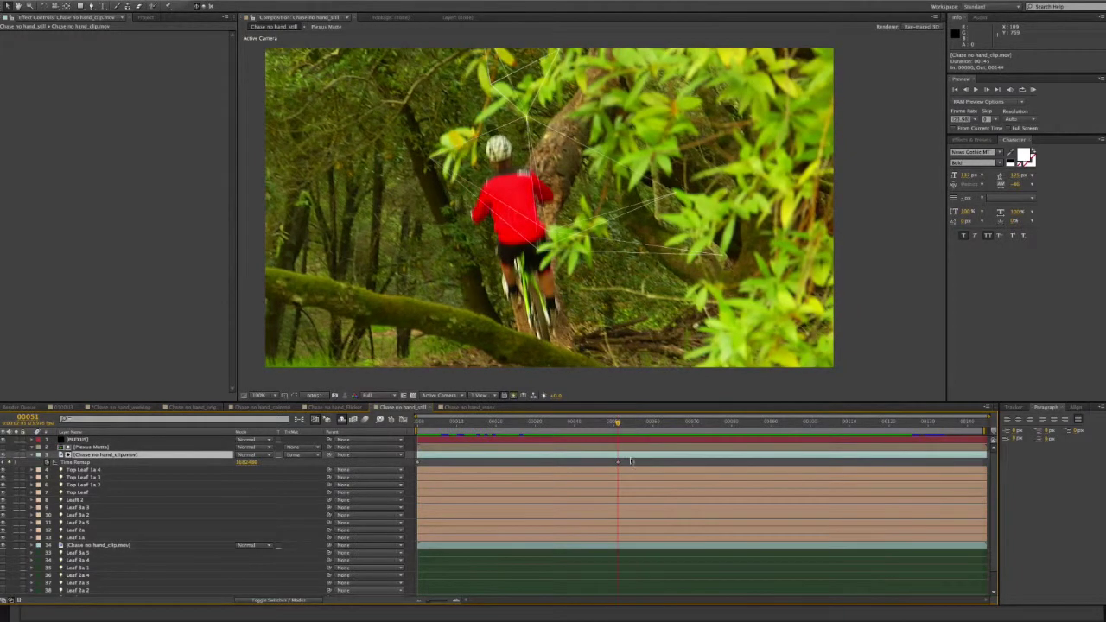
Step: Copy the frame 51 Time Remap keyframe to frame 65 and place the last keyframe at the clip's end
click(608, 462)
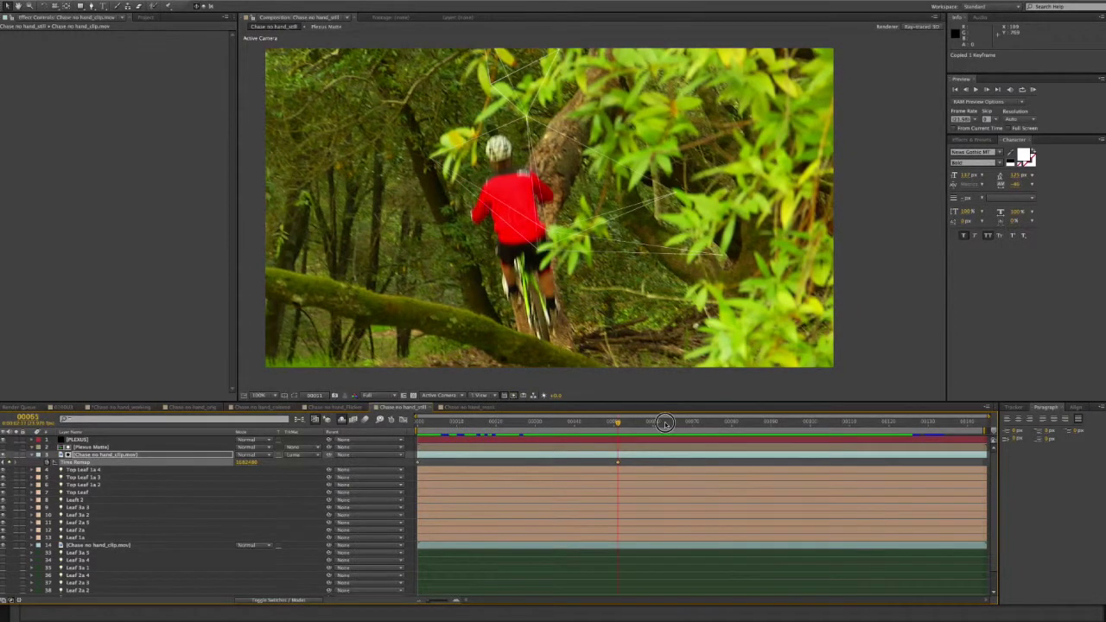
drag(664, 422, 673, 423)
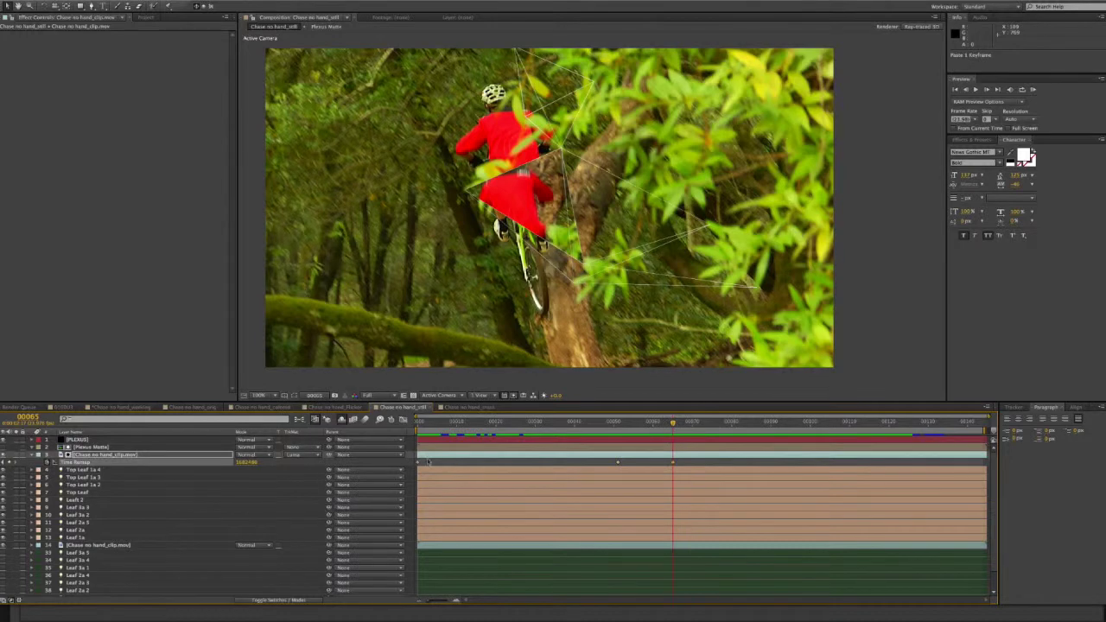
drag(718, 424, 893, 423)
drag(806, 464, 983, 463)
drag(843, 423, 692, 422)
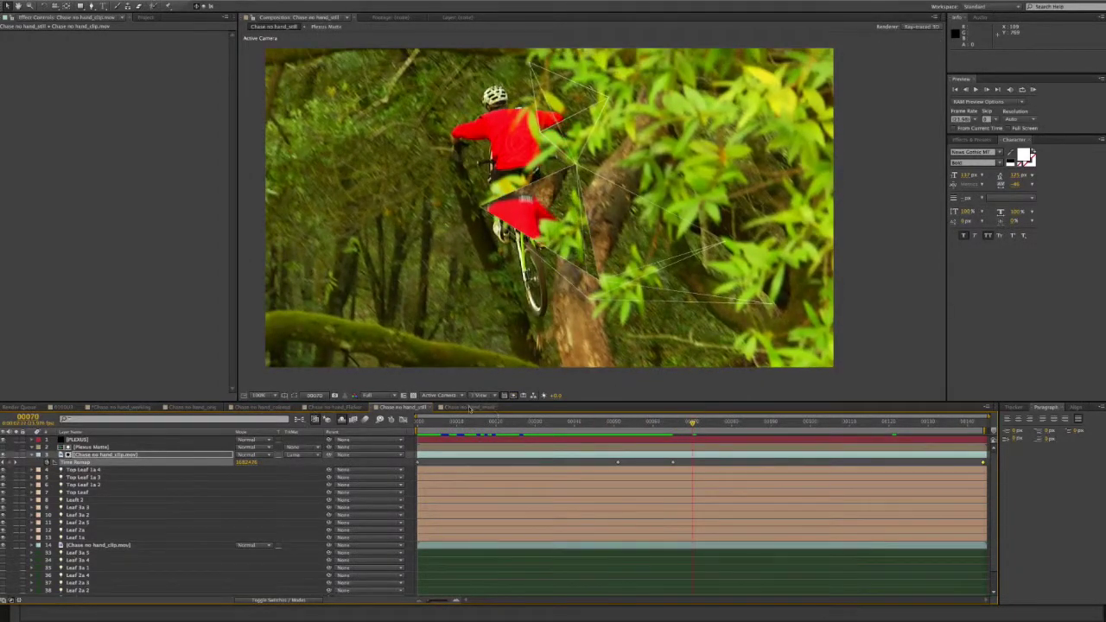
Step: In the Chase no hand_mask composition, reveal the Plexus Matte layer's mask and change its outline color to red
click(470, 407)
mouse_move(430, 421)
mouse_down()
mouse_move(467, 421)
mouse_move(422, 422)
mouse_up()
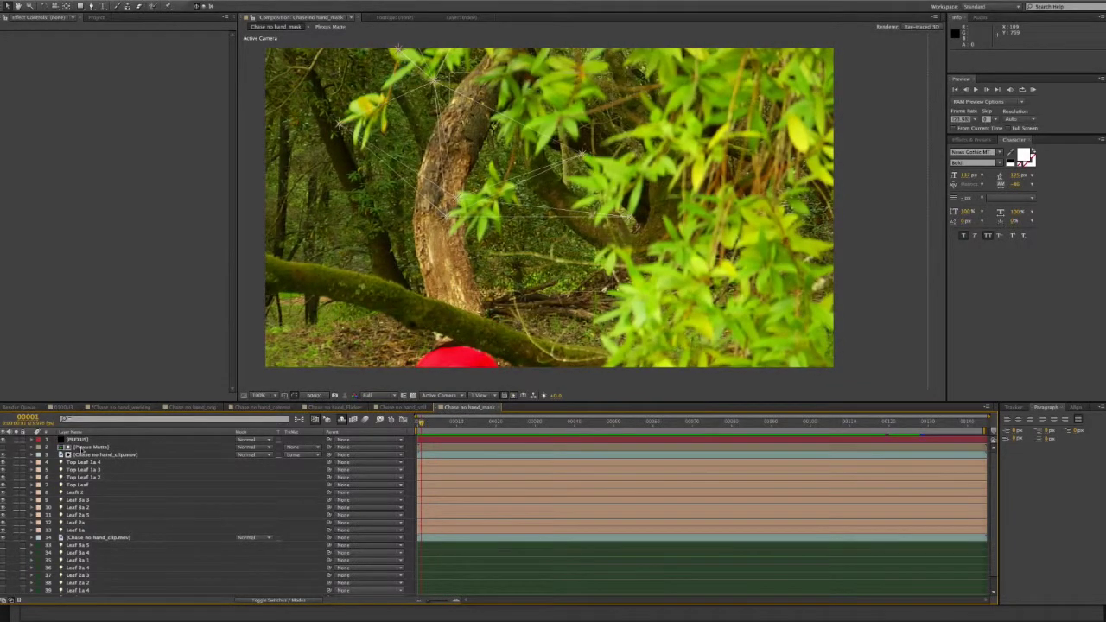
click(92, 446)
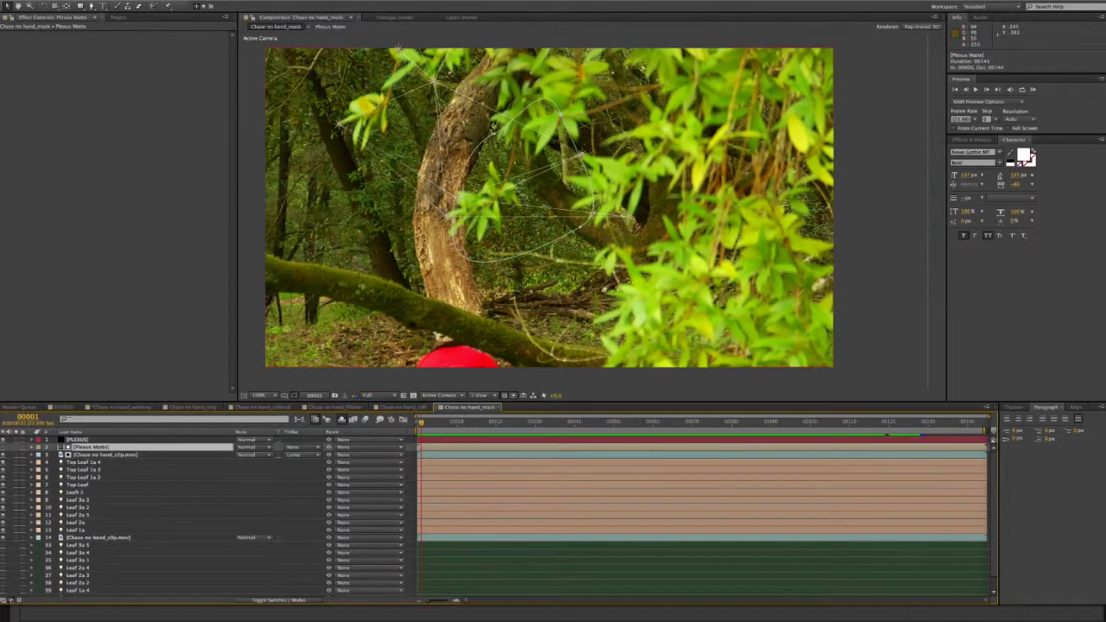
key(m)
click(55, 454)
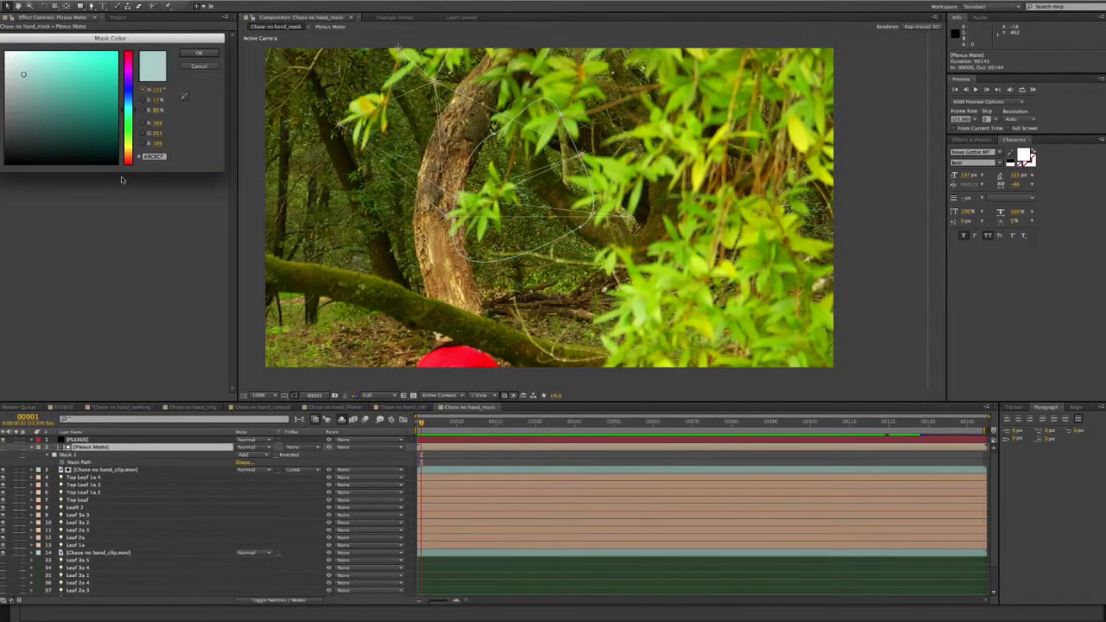
drag(127, 85, 118, 57)
click(183, 54)
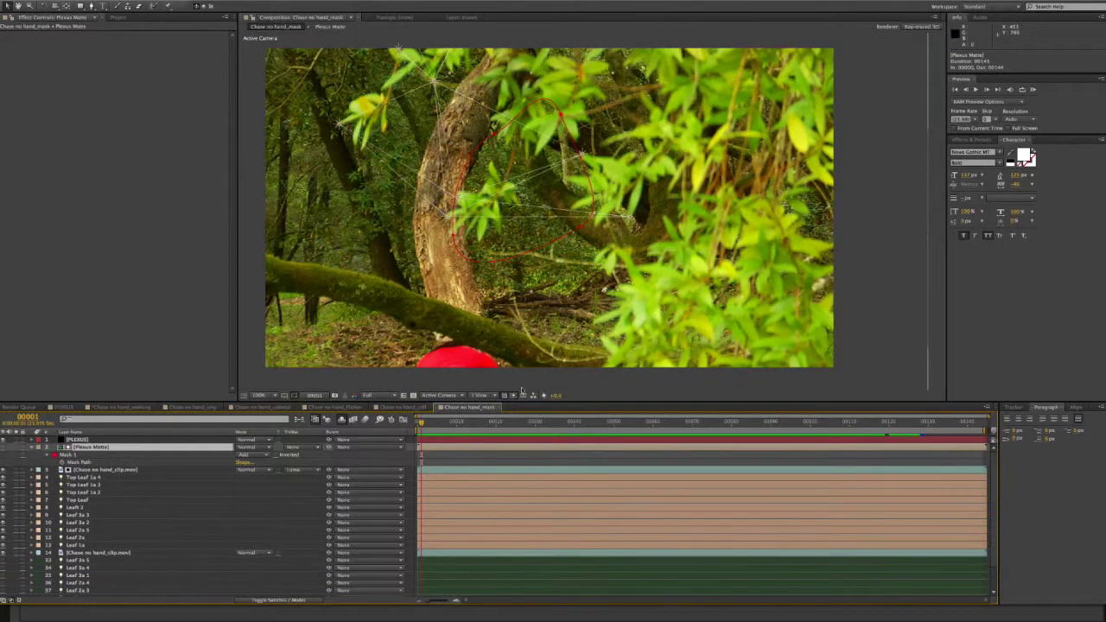
Step: Scrub through the masked composition and examine the Plexus Matte's mask shape and feather and the matted clip's scale
drag(420, 422, 798, 439)
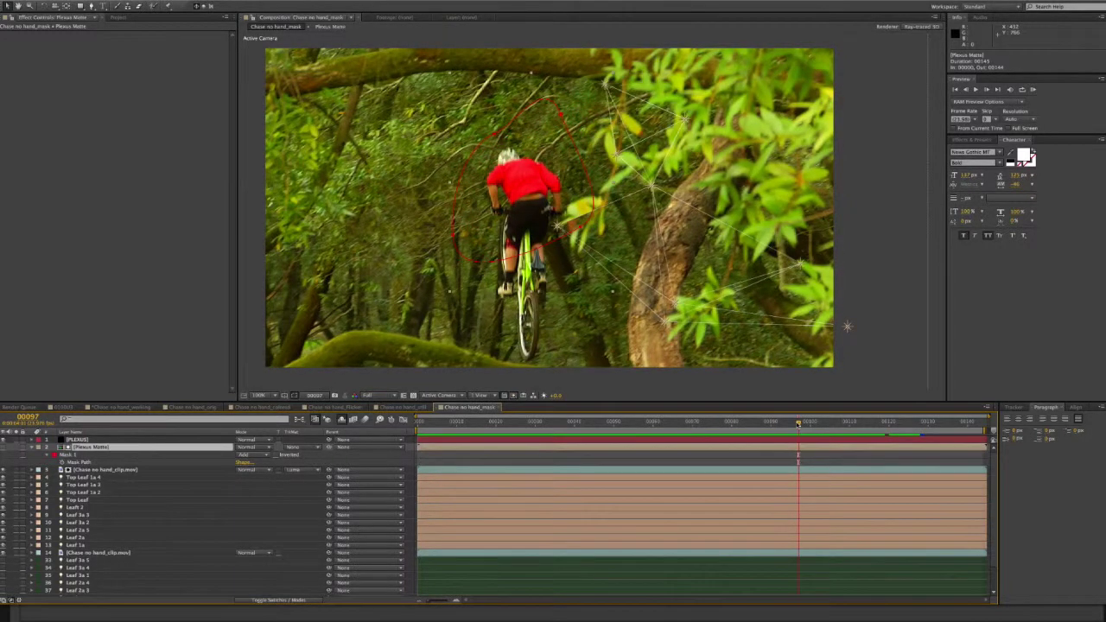
drag(798, 423, 448, 415)
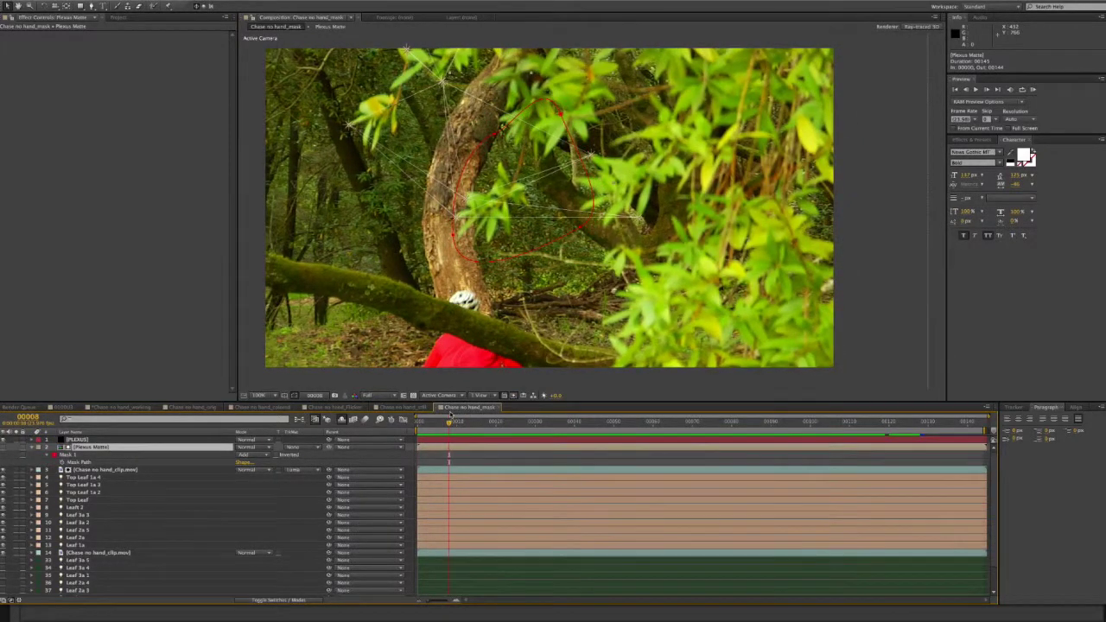
drag(449, 422, 558, 425)
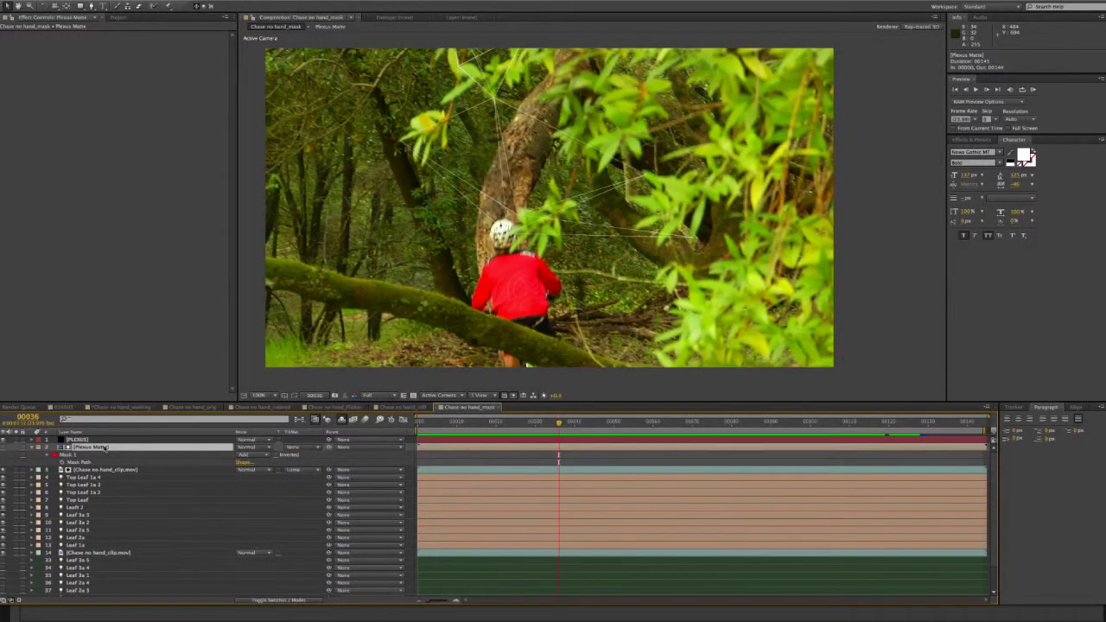
key(f)
drag(558, 425, 629, 426)
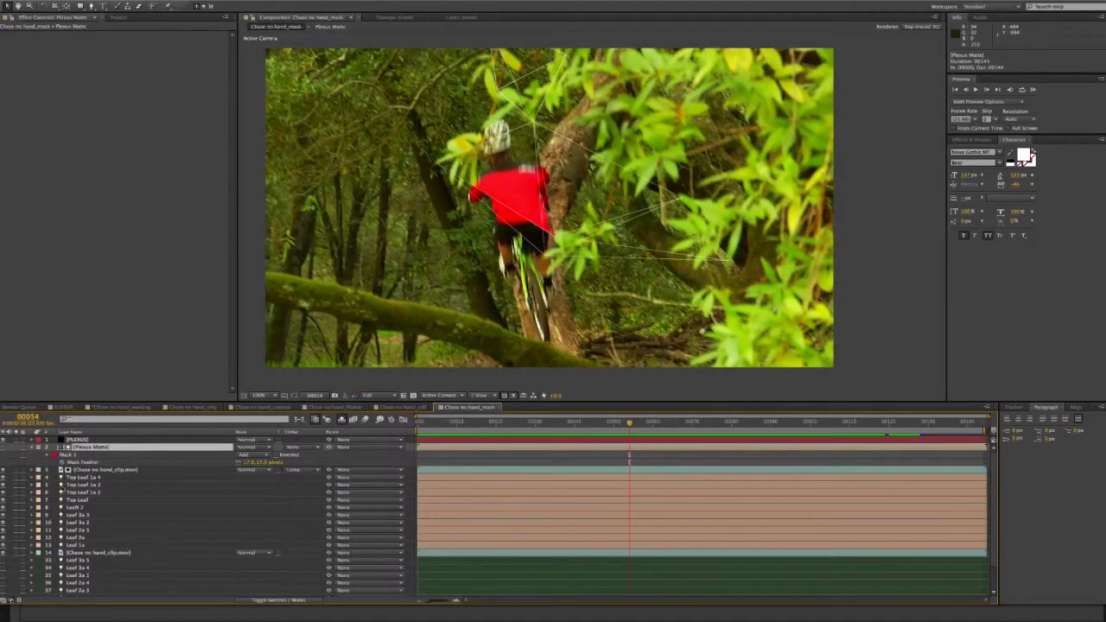
click(108, 471)
key(s)
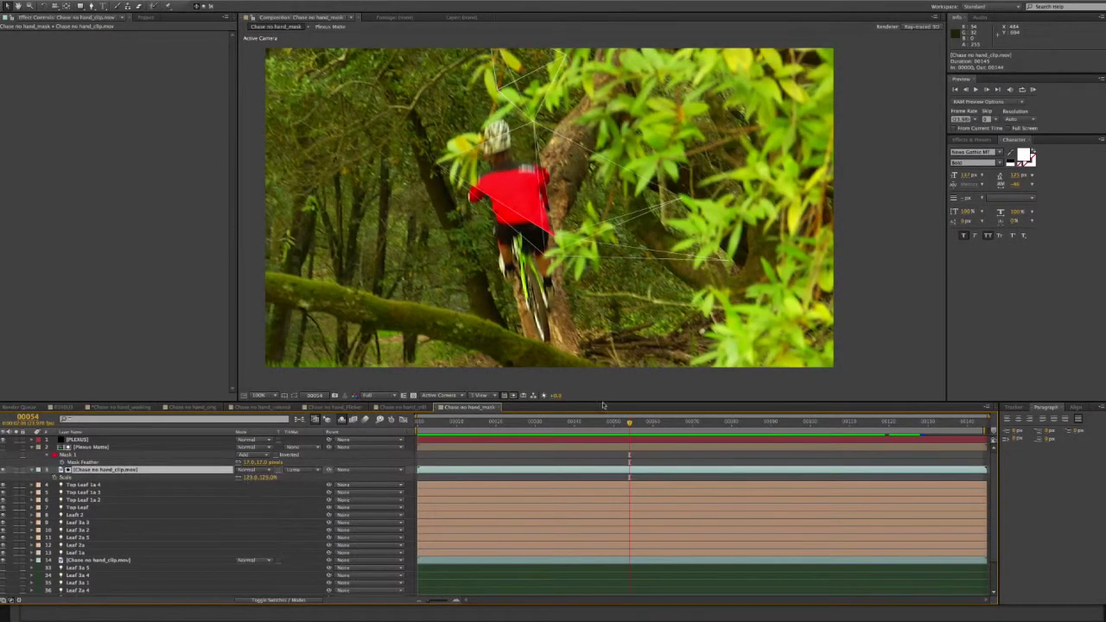
drag(629, 425, 865, 429)
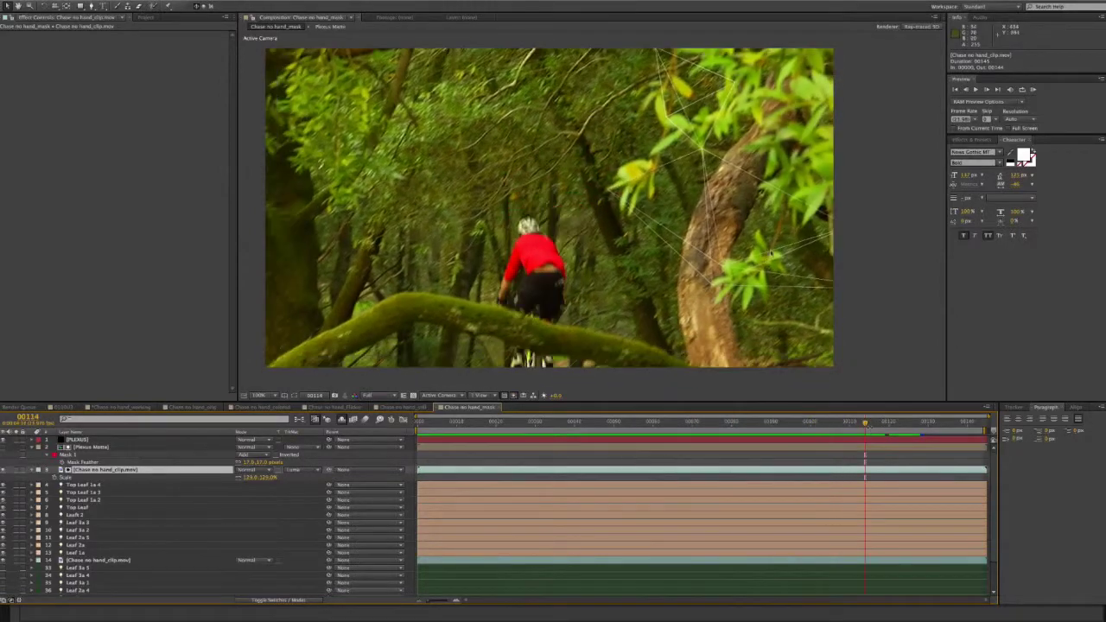
drag(865, 424, 492, 413)
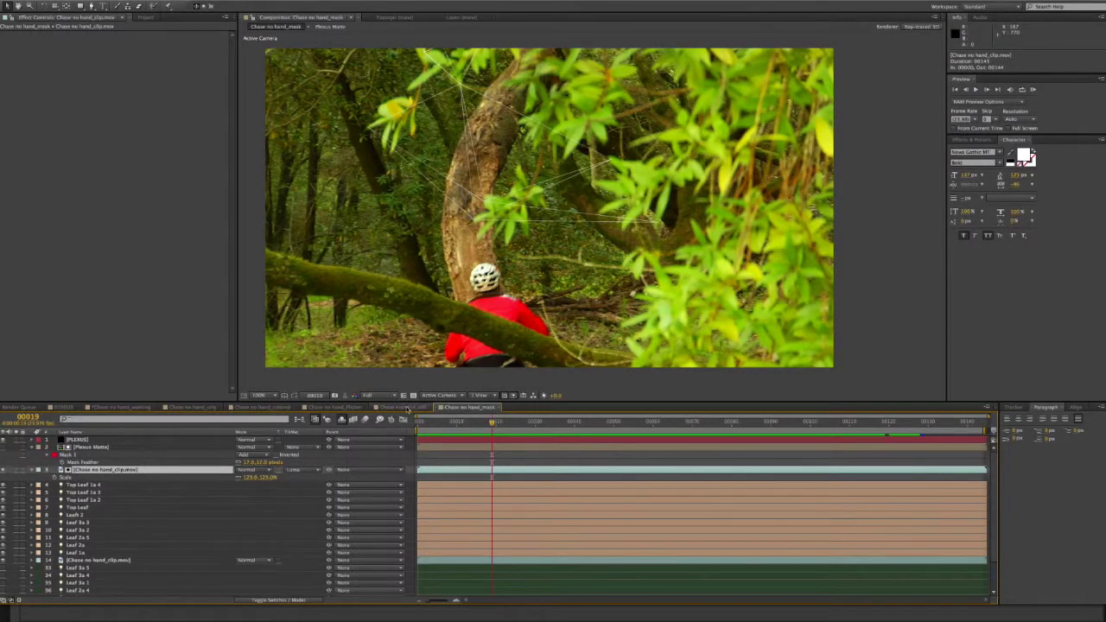
Step: Switch to the 0100U3 composition and scrub through its timeline to examine the Plexus triangles and the animated Tint effect
click(62, 407)
drag(764, 420, 619, 422)
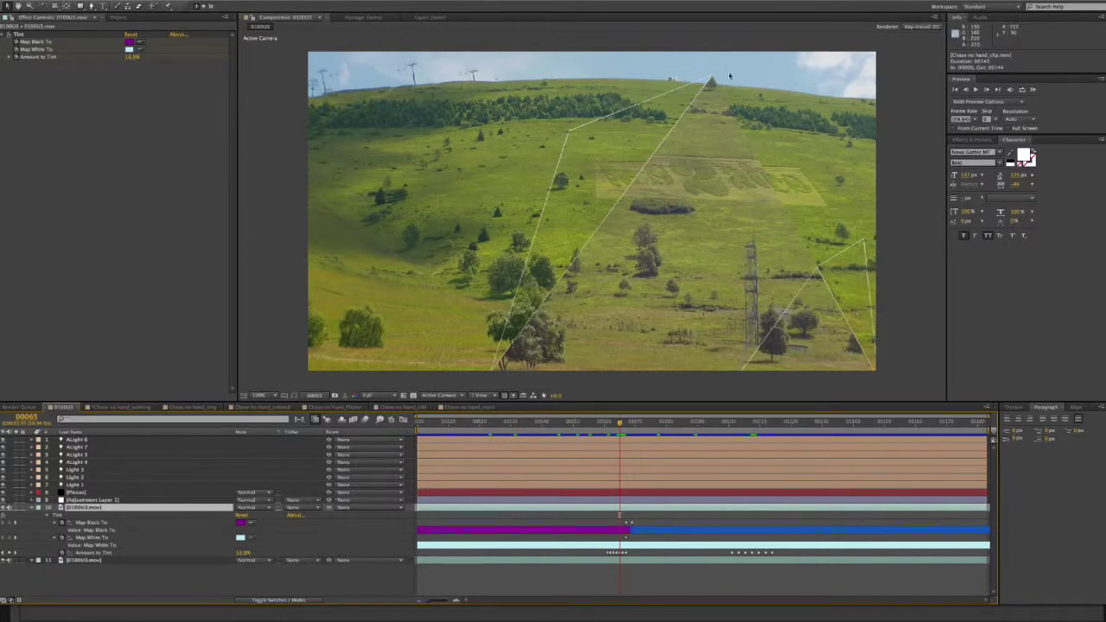
drag(619, 422, 597, 424)
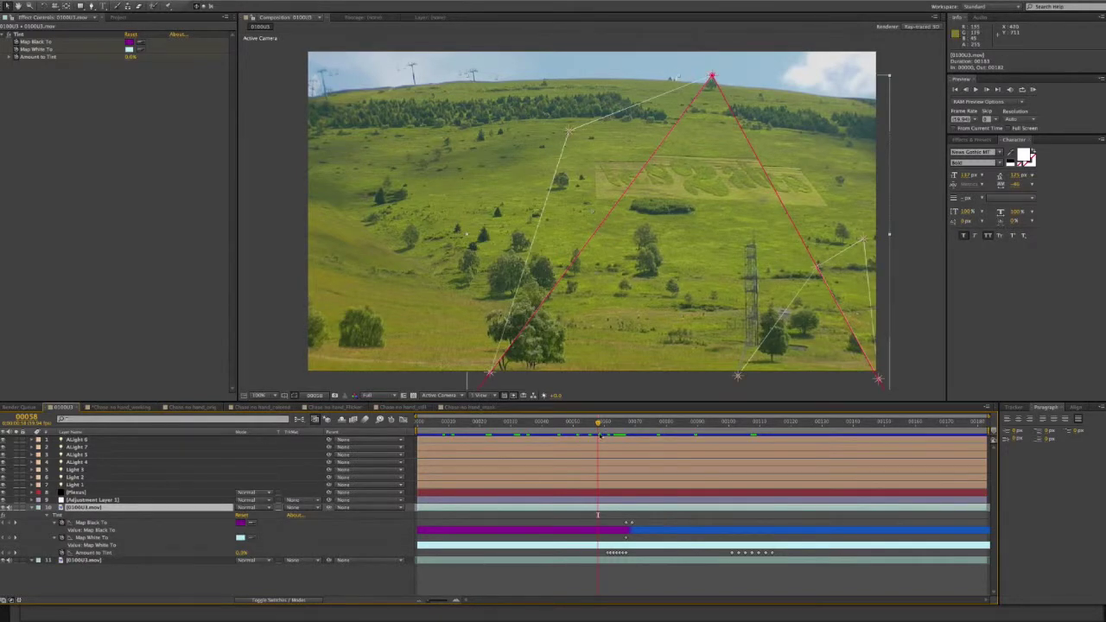
drag(598, 422, 505, 423)
Step: Move Light 2 from the hilltop tree to the right along the ridge, and shift ALight 6 down and left
click(675, 120)
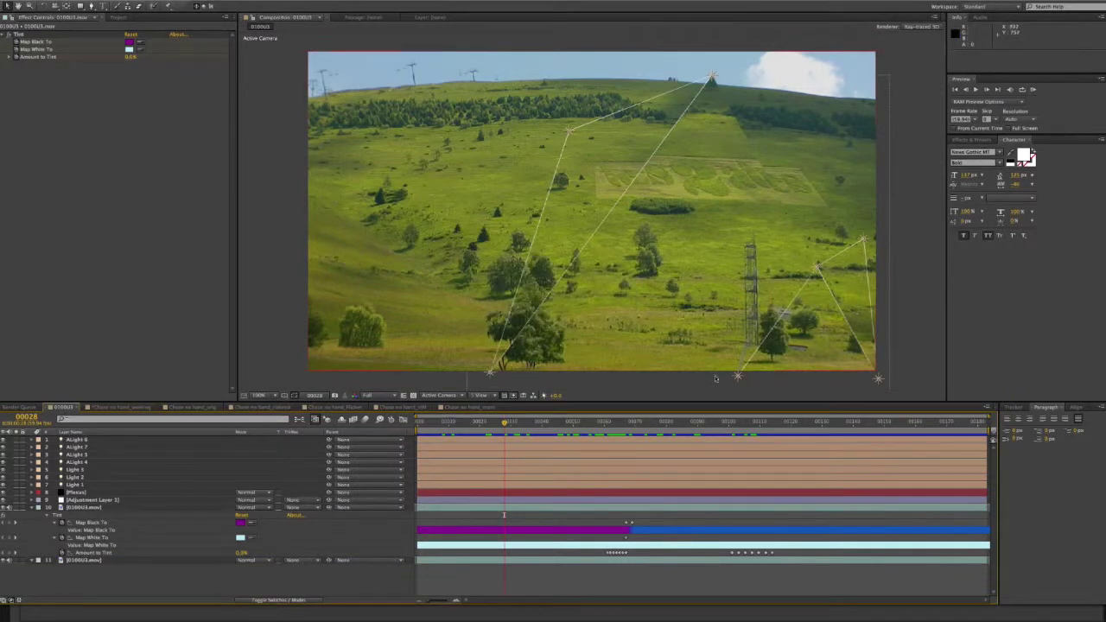
drag(711, 78, 764, 81)
drag(863, 241, 834, 279)
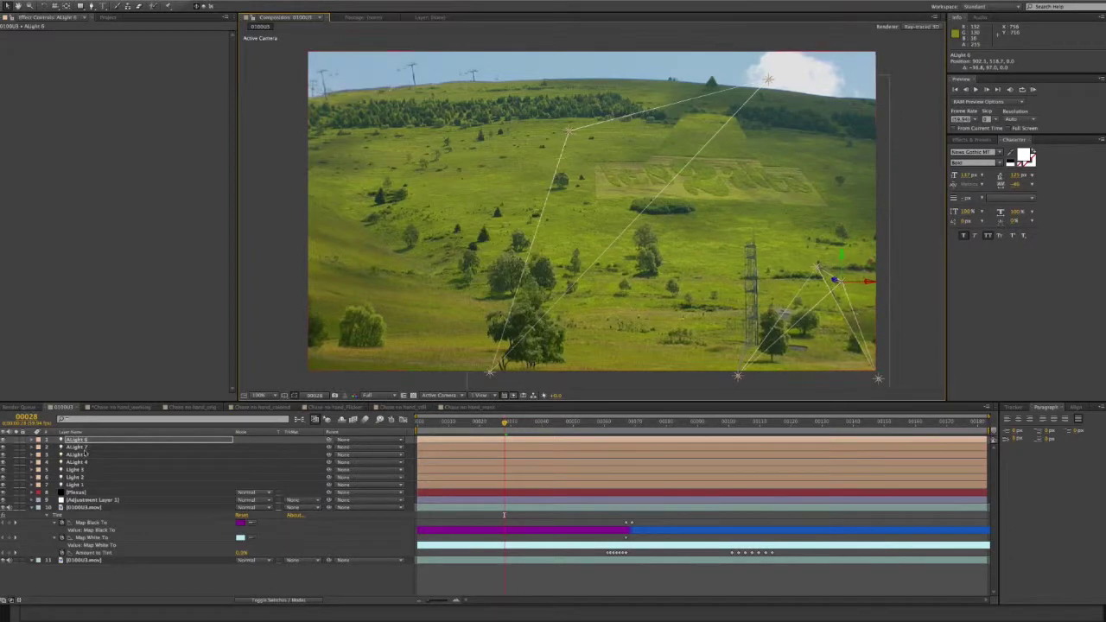
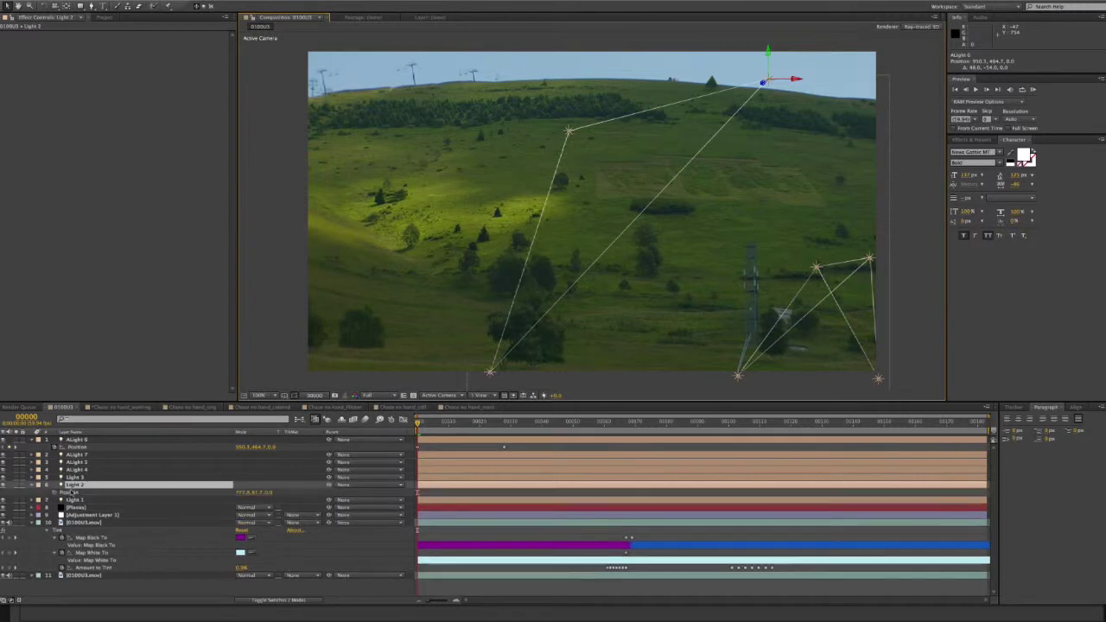
Step: Add a Position keyframe to Light 2, and move it and ALight 6's second Position keyframe to the composition's last frame
click(59, 492)
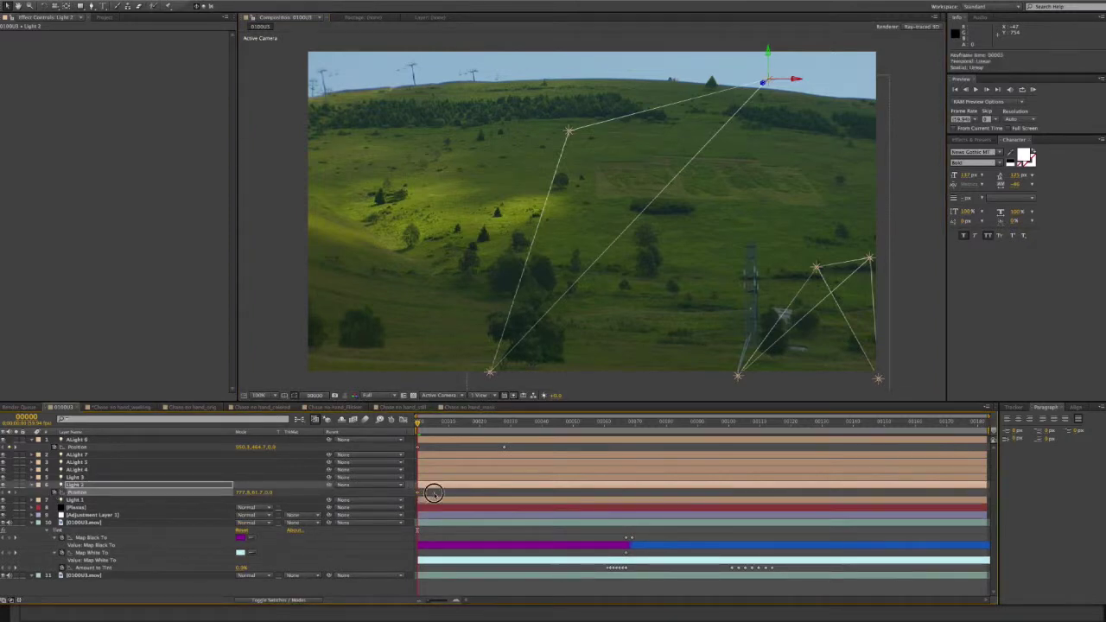
drag(816, 499, 982, 503)
drag(504, 446, 985, 464)
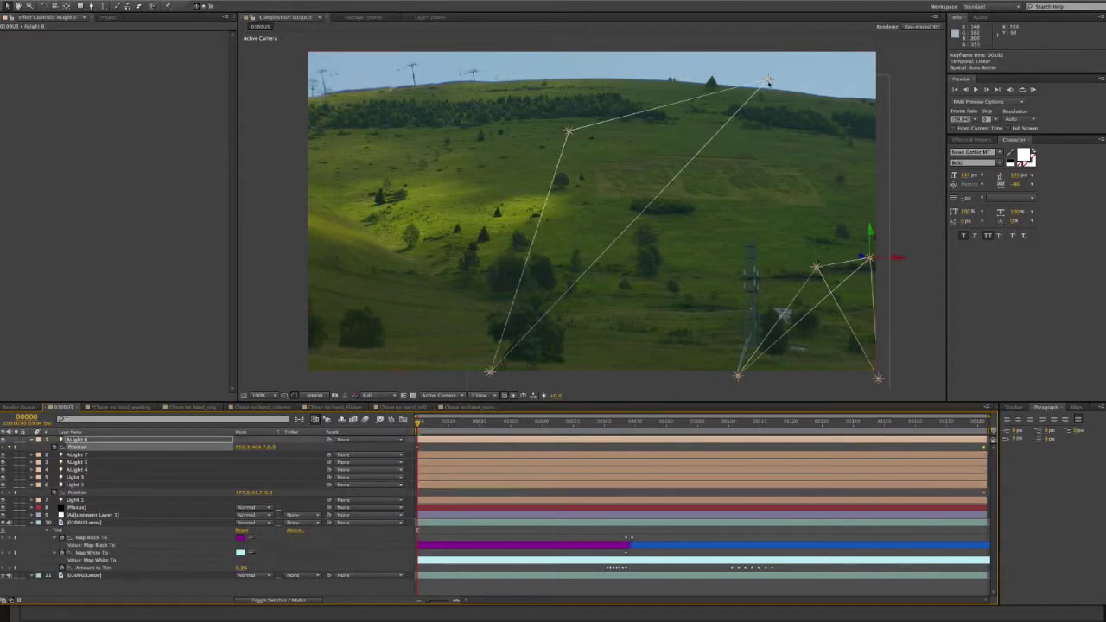
Step: Move Light 2 onto the hilltop tree at the first frame, about 683, 56, and preview its movement along the ridge
drag(768, 82, 712, 78)
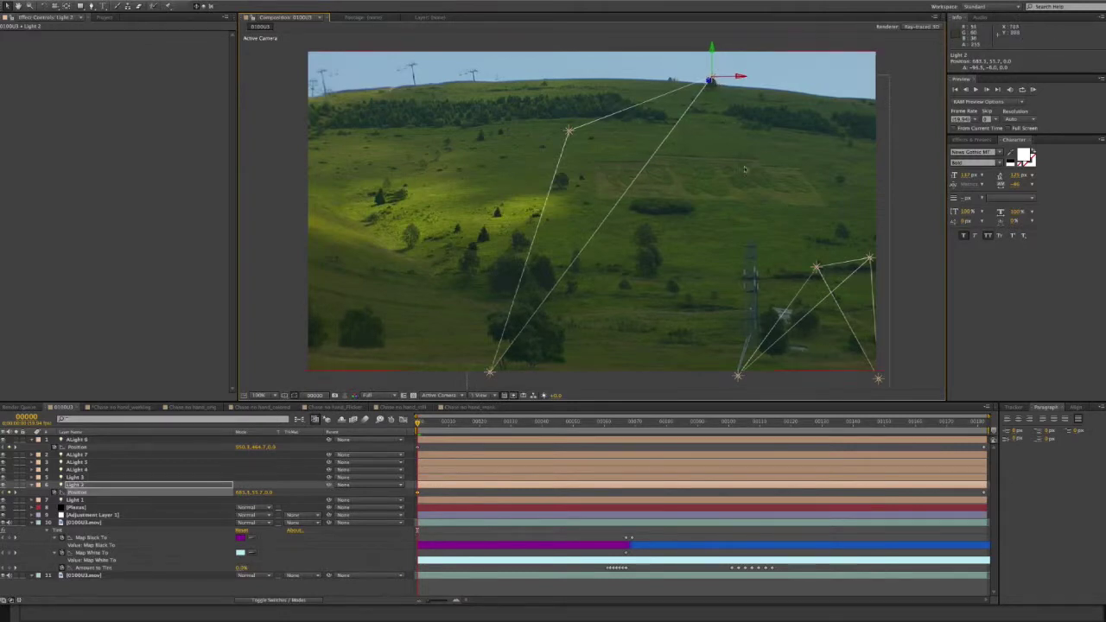
key(space)
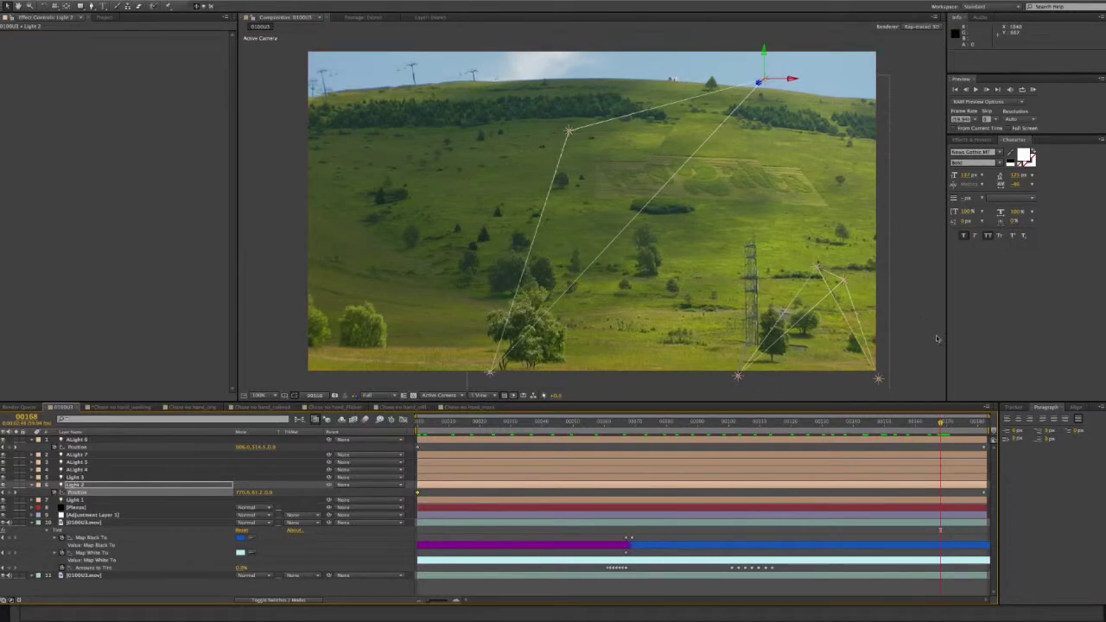
drag(942, 421, 689, 422)
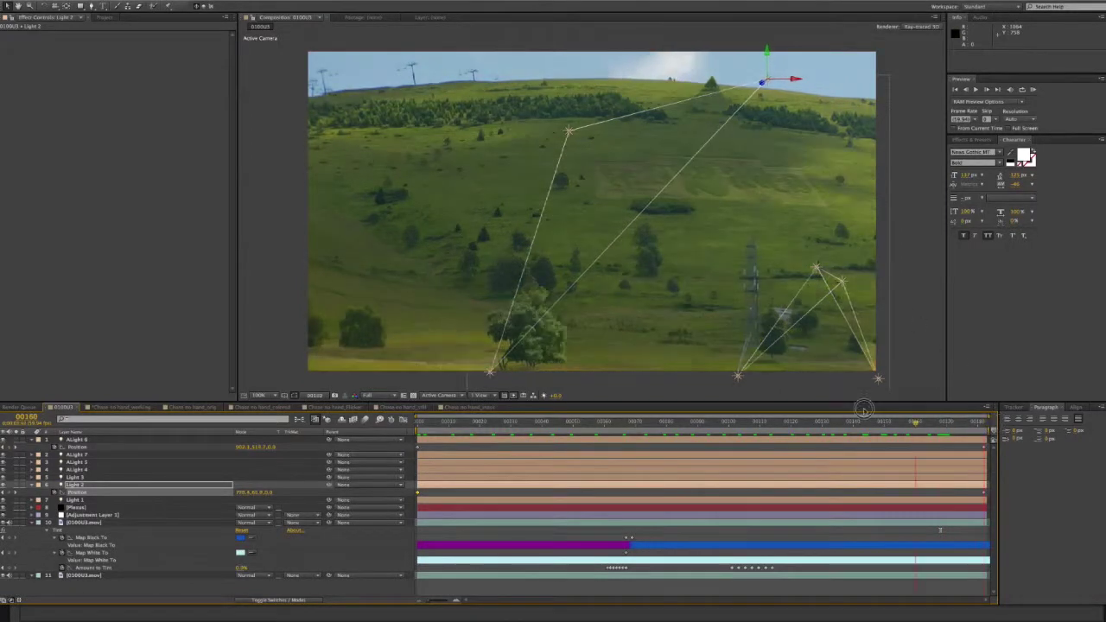
key(Home)
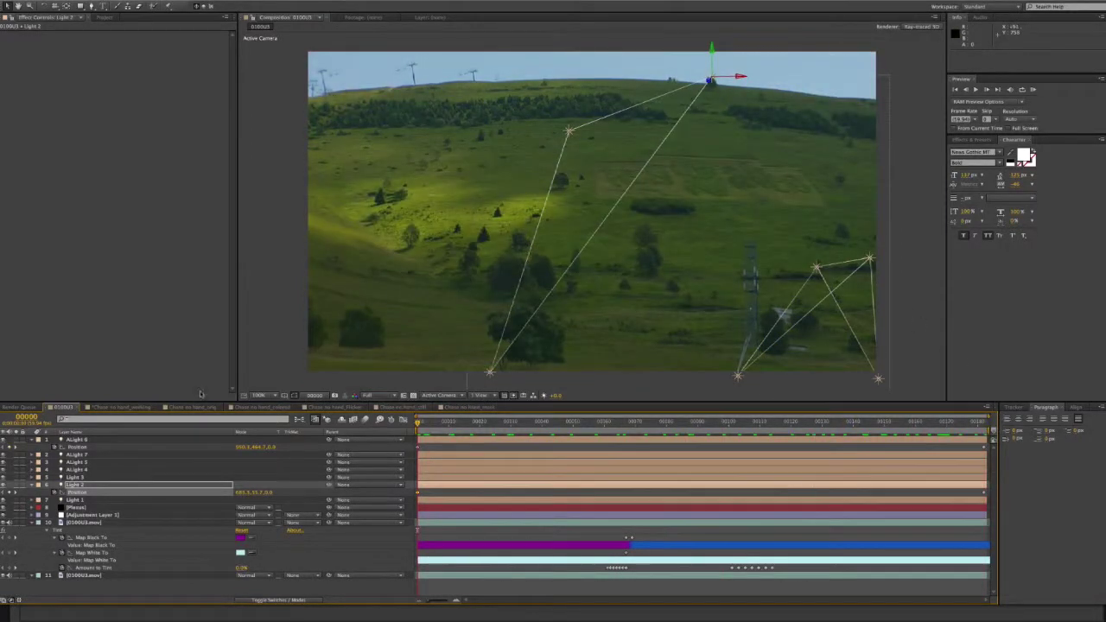
Step: Reveal the mask on the tinted 0100U3.mov clip and add a Mask Path keyframe at the first frame
click(79, 522)
key(m)
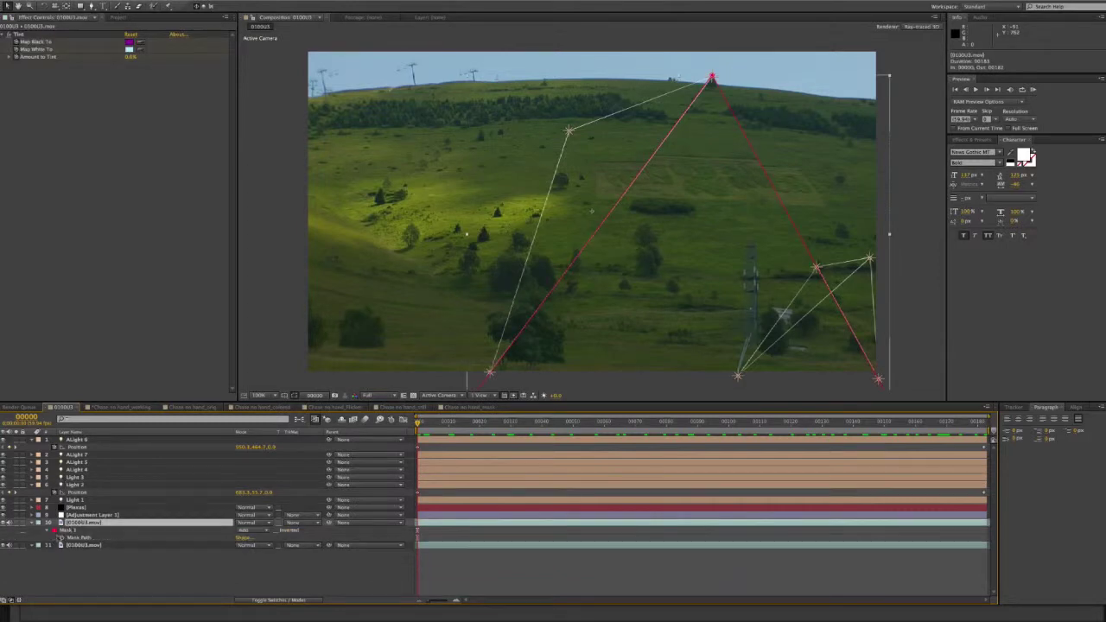
click(164, 540)
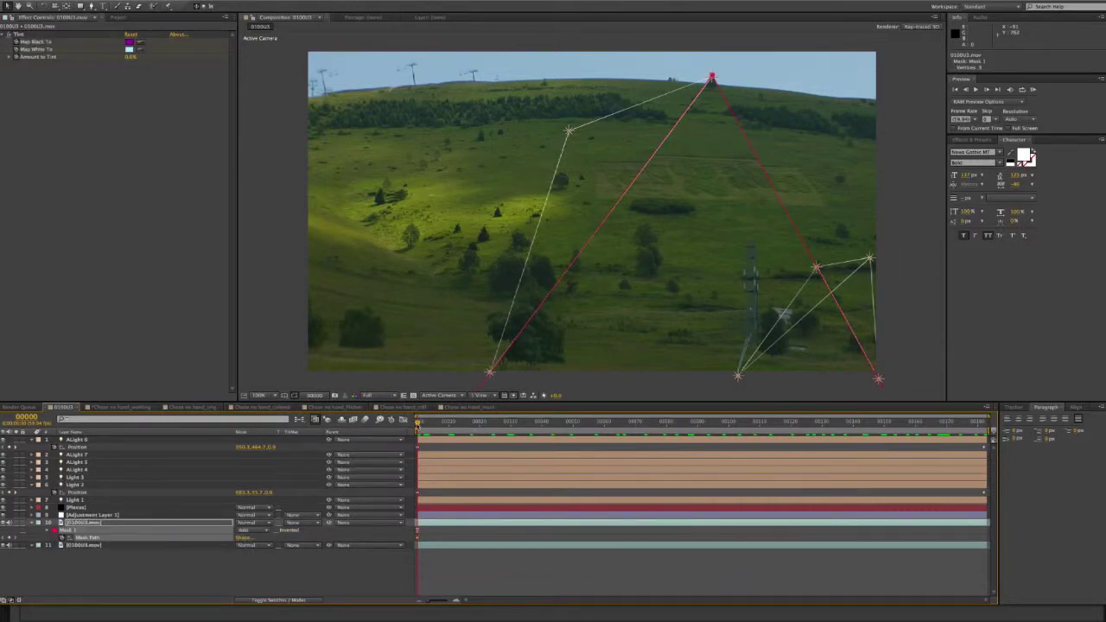
Step: At the last frame, move Mask 1's apex onto Light 2, check its lower corners, and scrub back to review the animated mask
key(space)
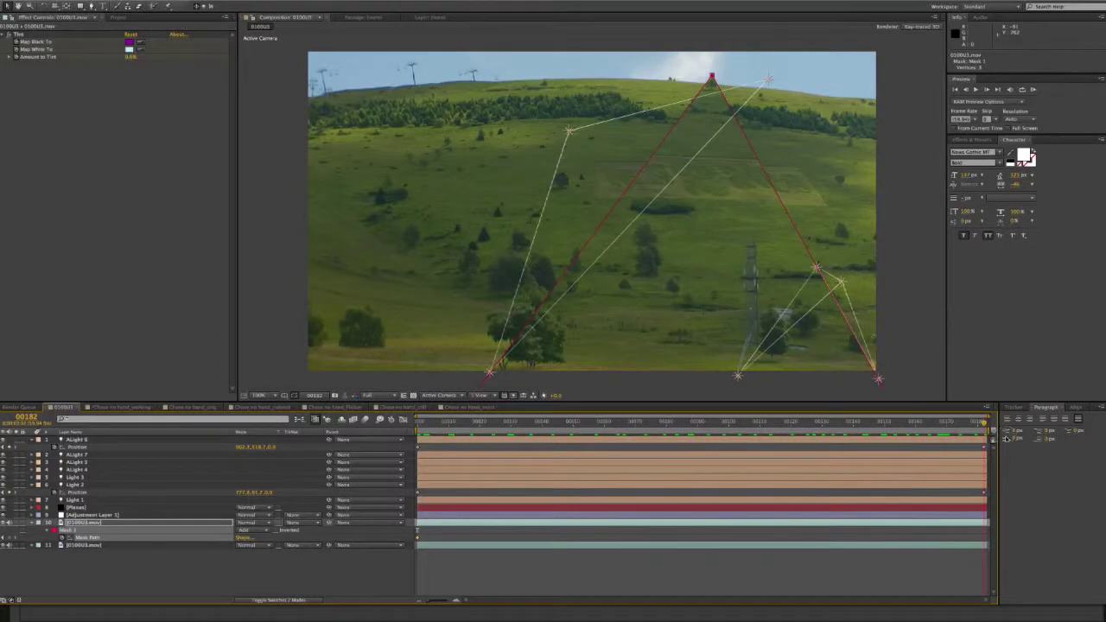
click(712, 78)
drag(712, 78, 770, 80)
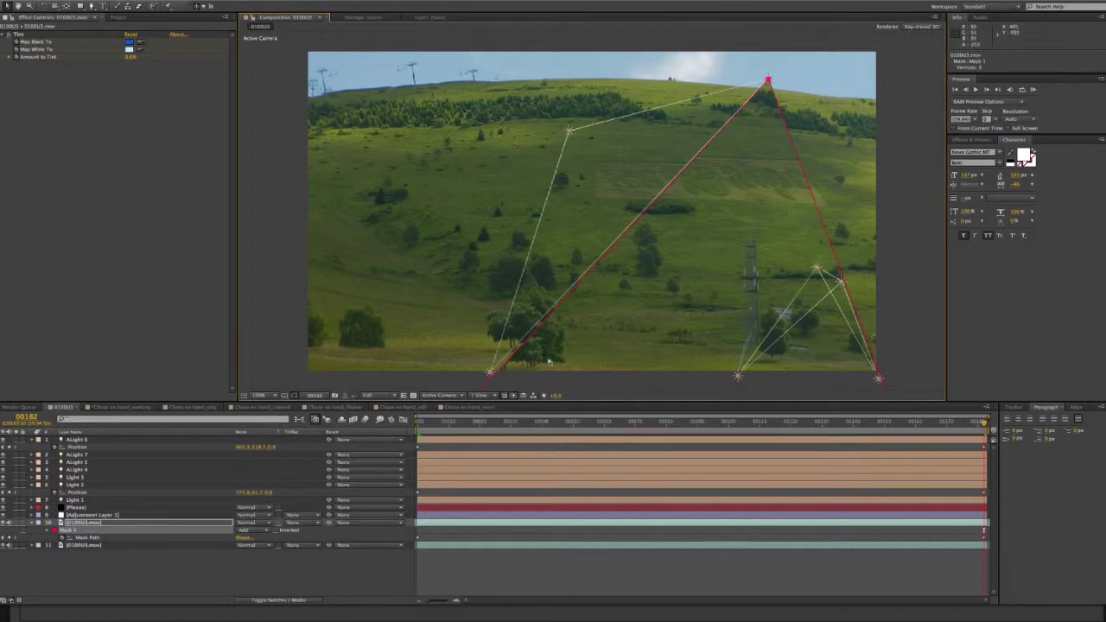
scroll(471, 346, down, 2)
click(460, 347)
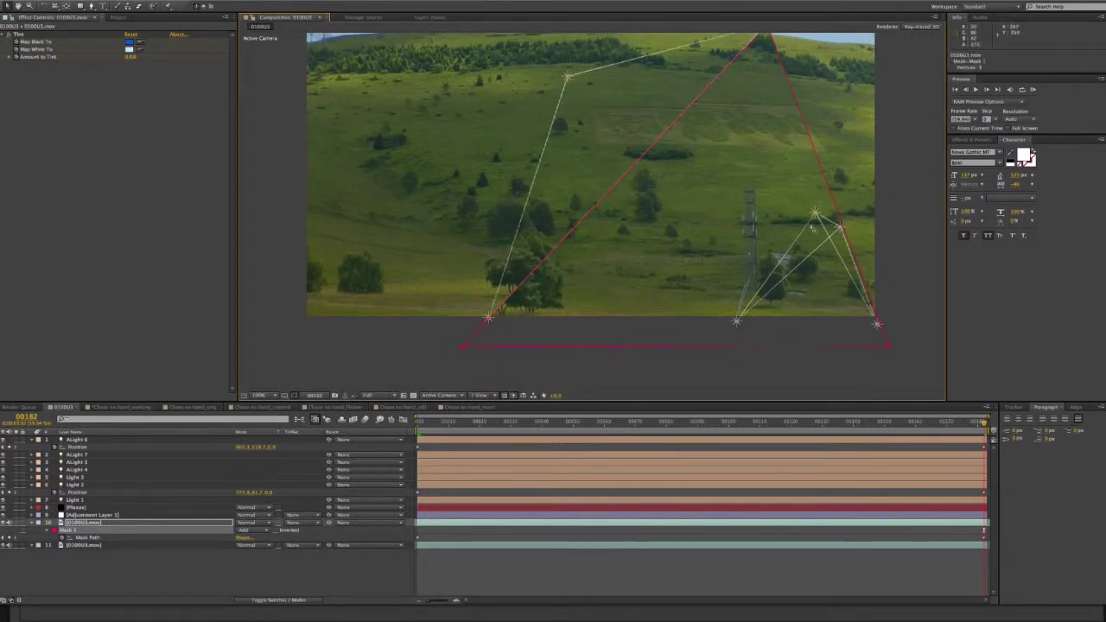
drag(777, 201, 748, 239)
drag(985, 418, 853, 422)
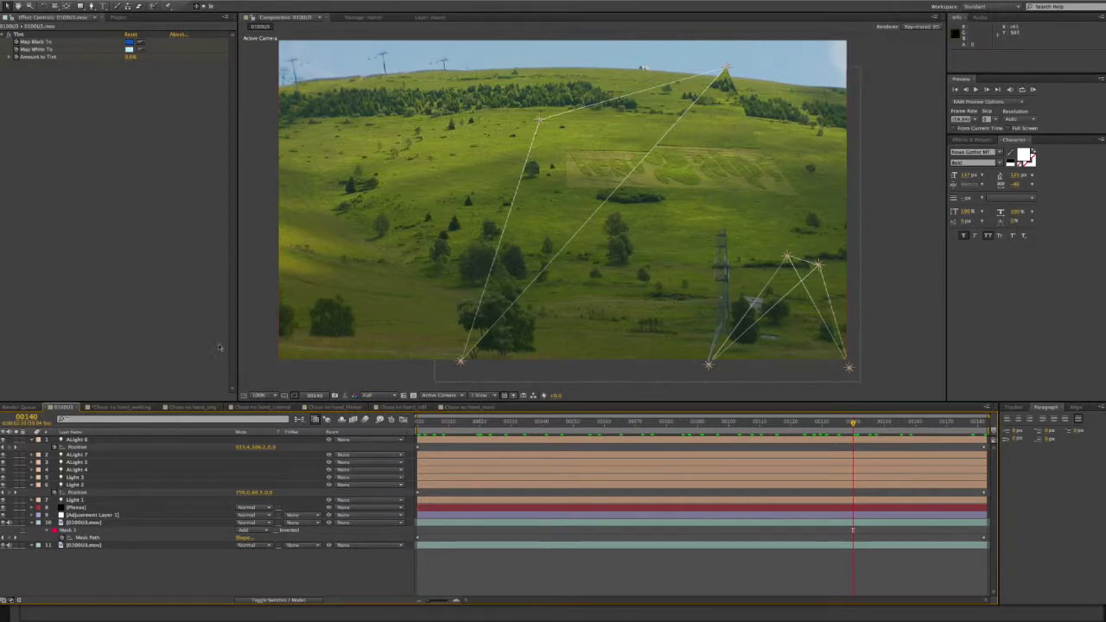
Step: Examine the Plexus layer's two Layers Objects and its Lines Renderer 2 settings, and scrub through the animated triangles
click(75, 507)
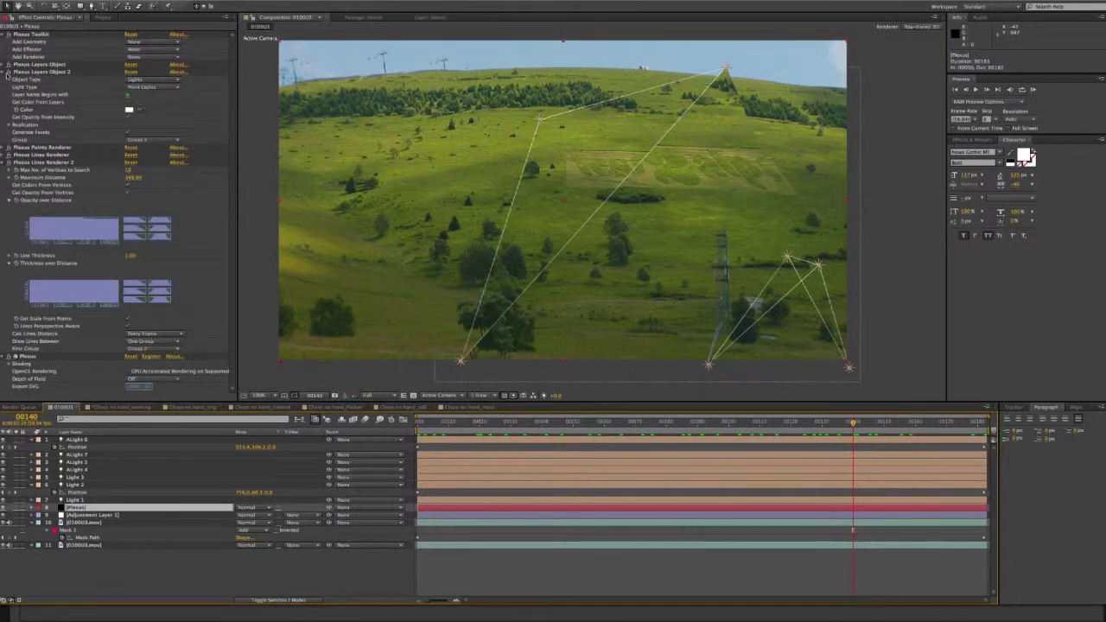
click(33, 68)
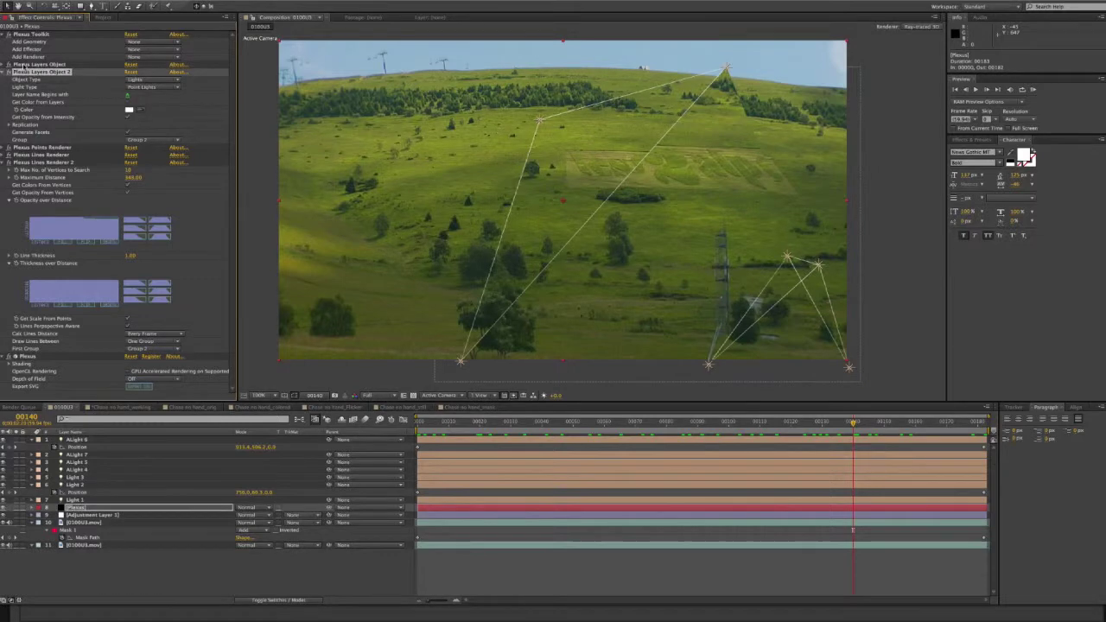
click(31, 73)
drag(850, 424, 516, 425)
key(space)
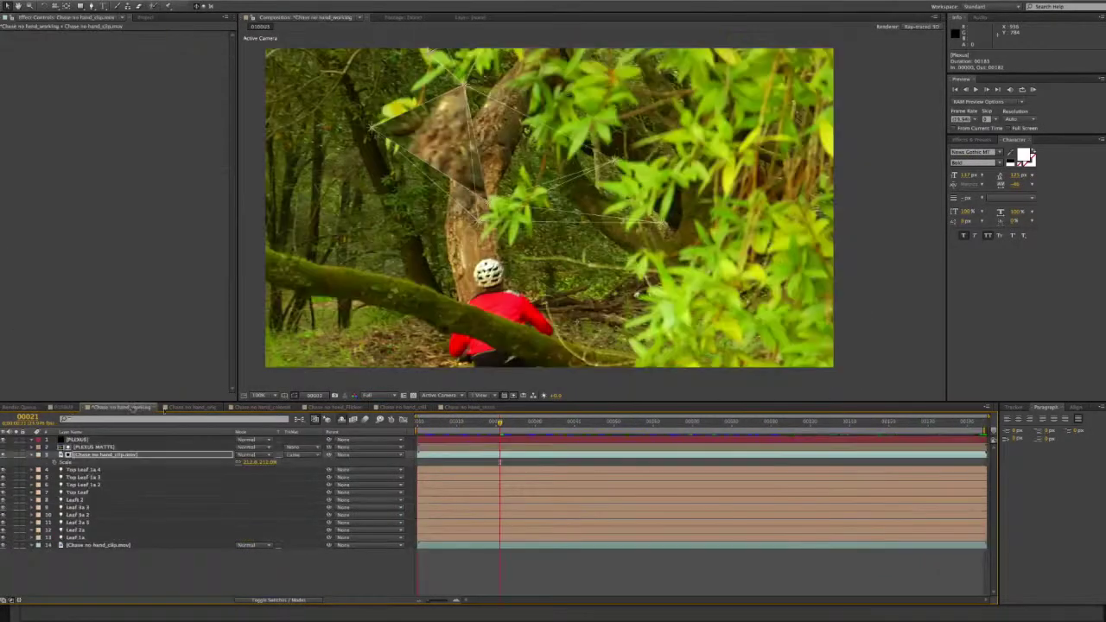
Step: Switch to the Chase no hand_working composition and scrub through it to examine the Plexus lines around the leaves
click(121, 407)
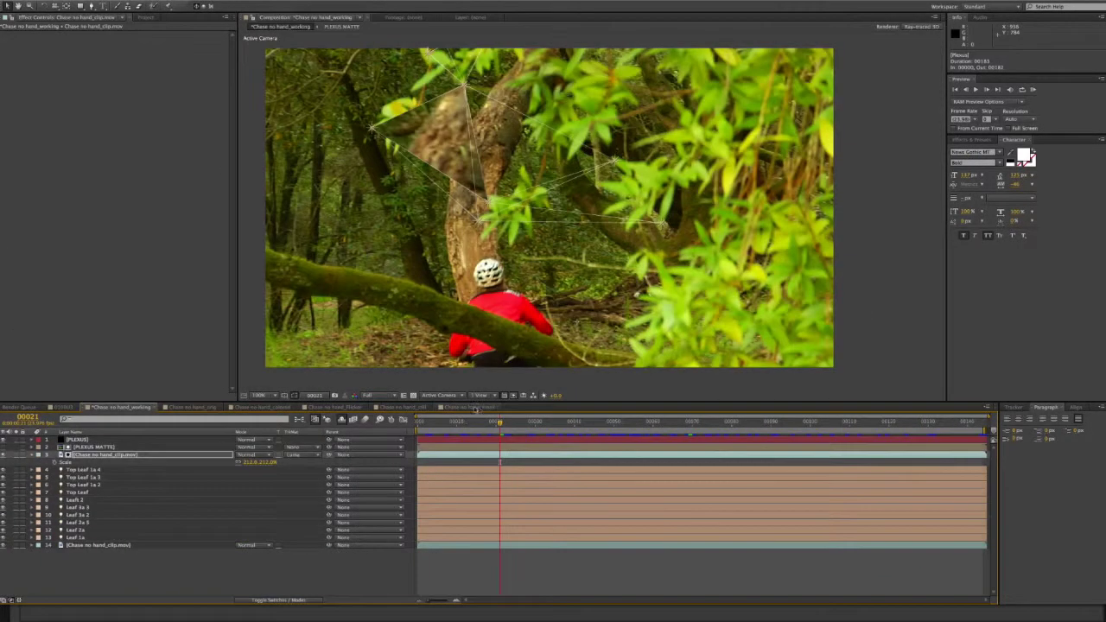
drag(506, 423, 882, 438)
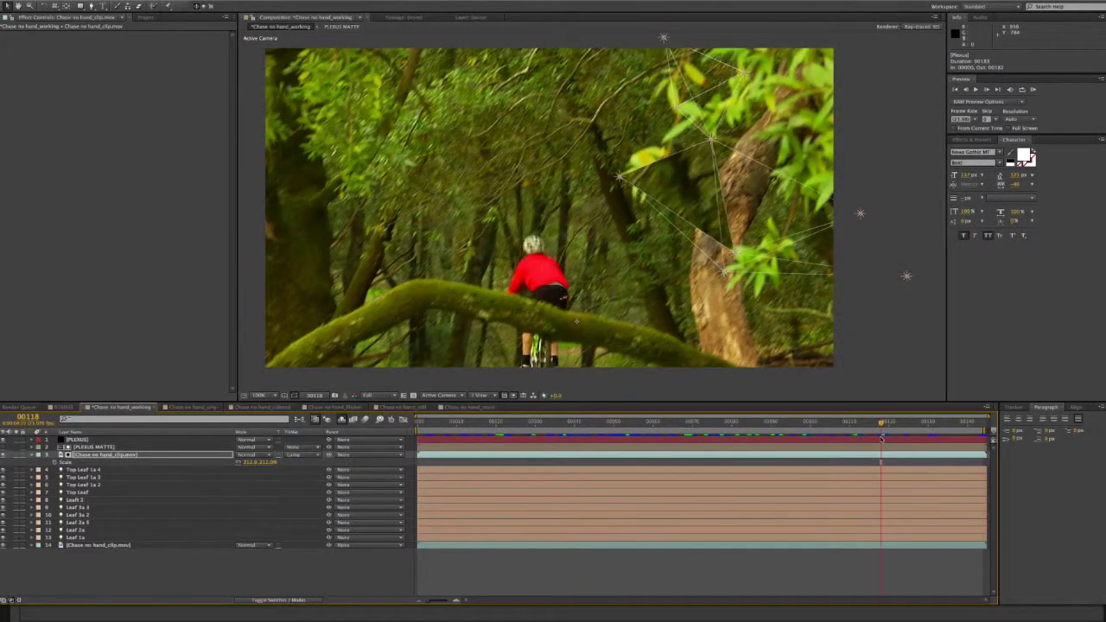